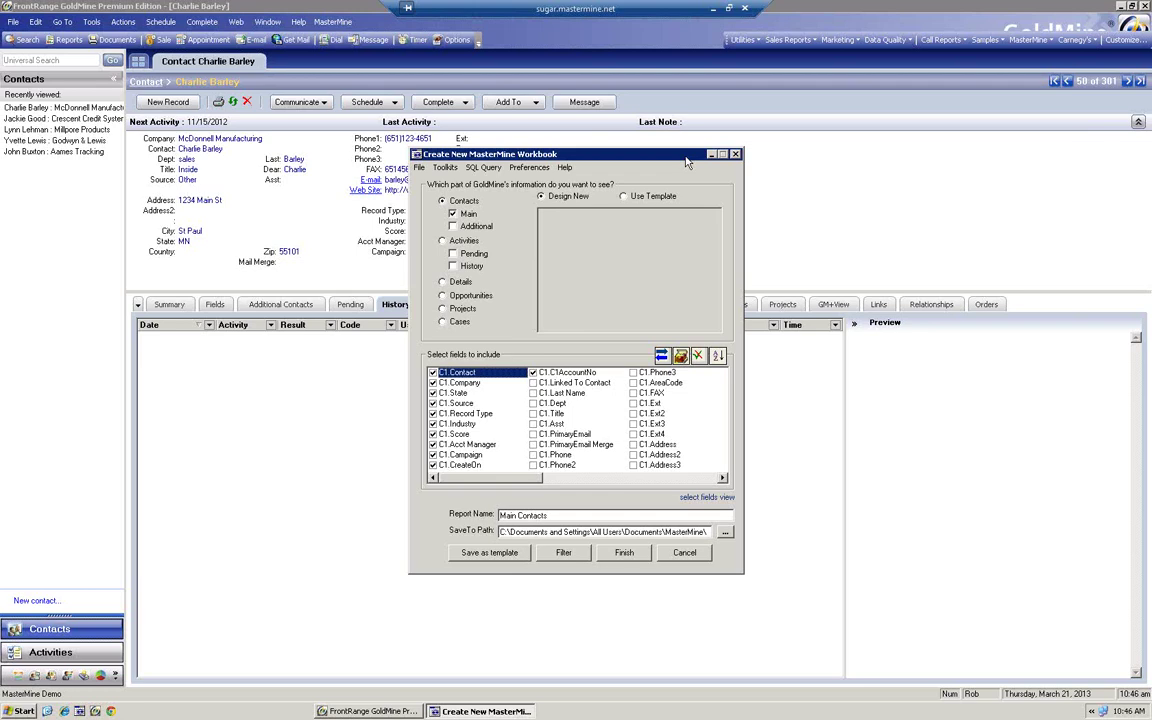
- Set the new workbook to report history activities from a template and browse the available history templates
left_click_drag(686, 158, 746, 132)
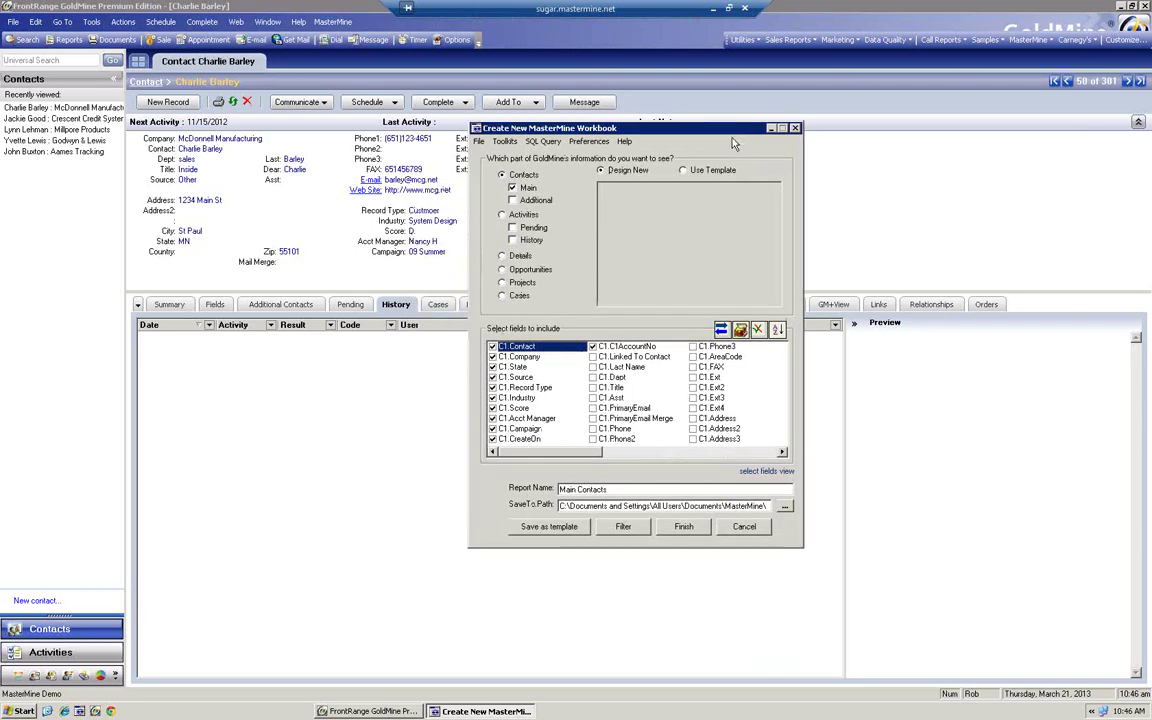
left_click(513, 241)
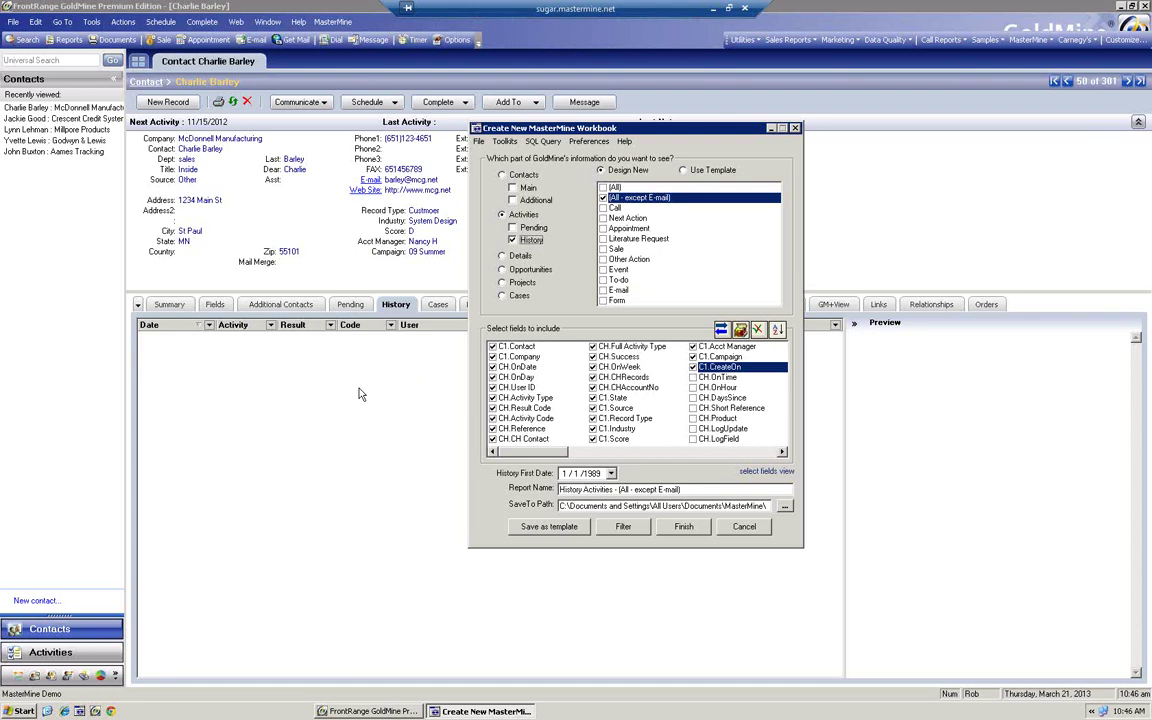
left_click(684, 170)
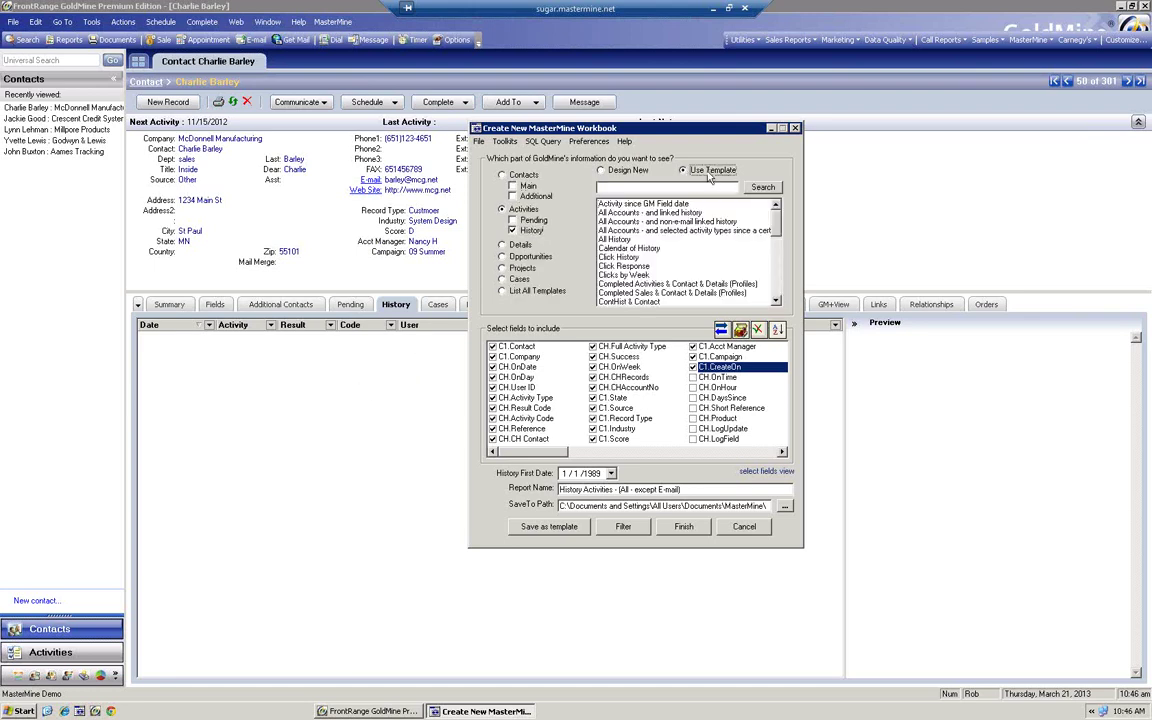
mouse_move(680, 221)
left_click_drag(778, 228, 778, 262)
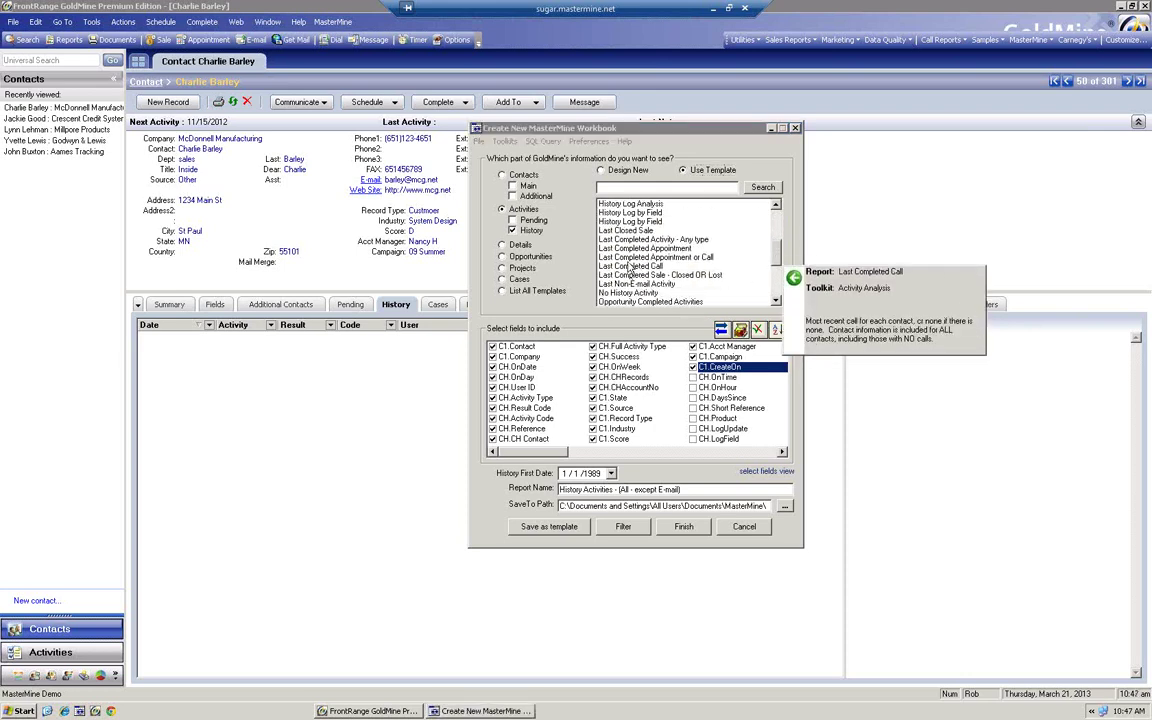
mouse_move(697, 263)
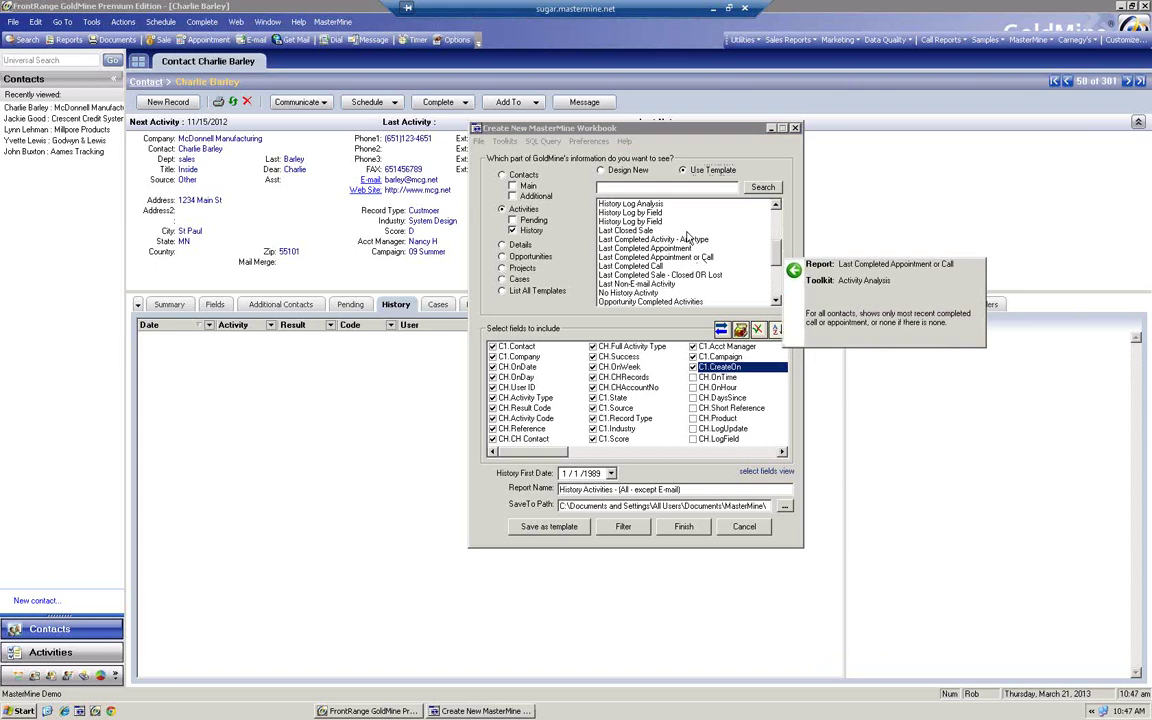
scroll(702, 208, "up", 10)
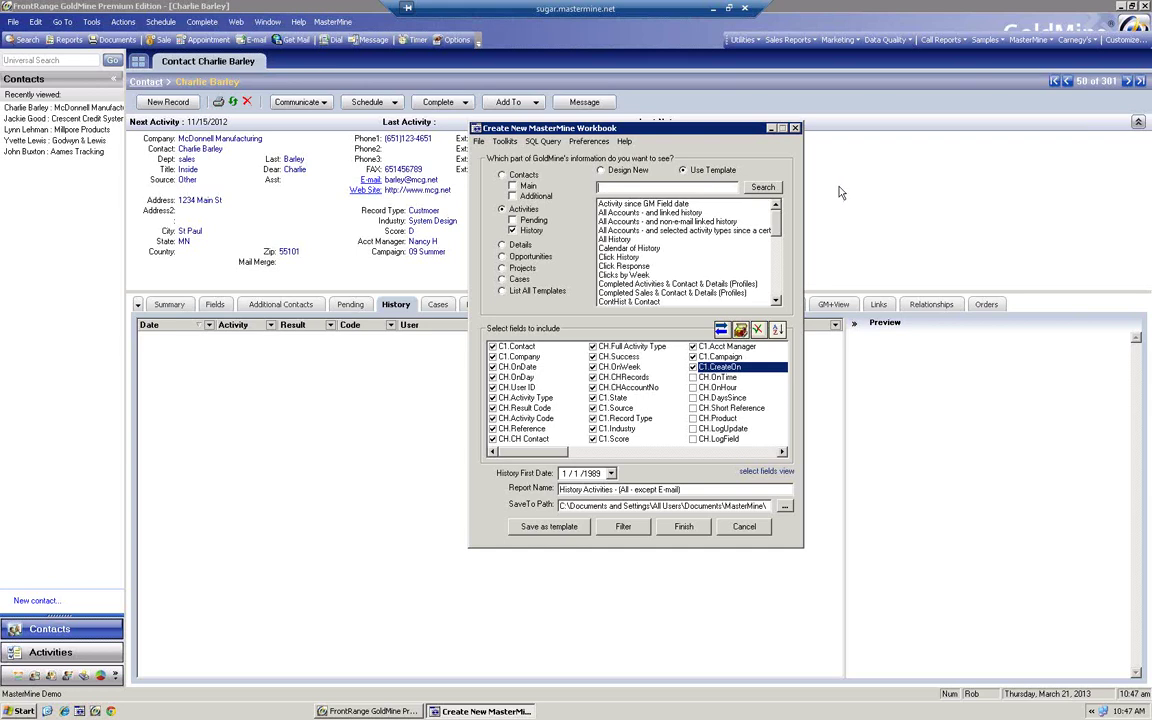
- Search the templates for "last" and choose the Last Completed Appointment or Call template
type("last")
left_click(763, 187)
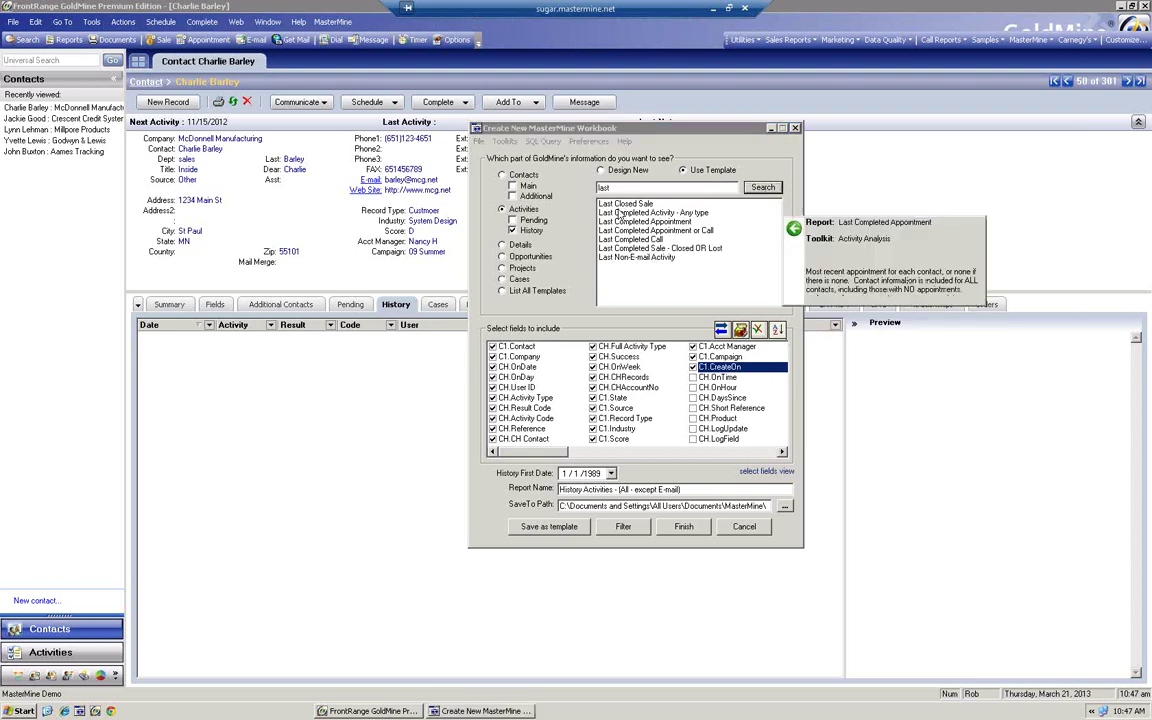
mouse_move(634, 279)
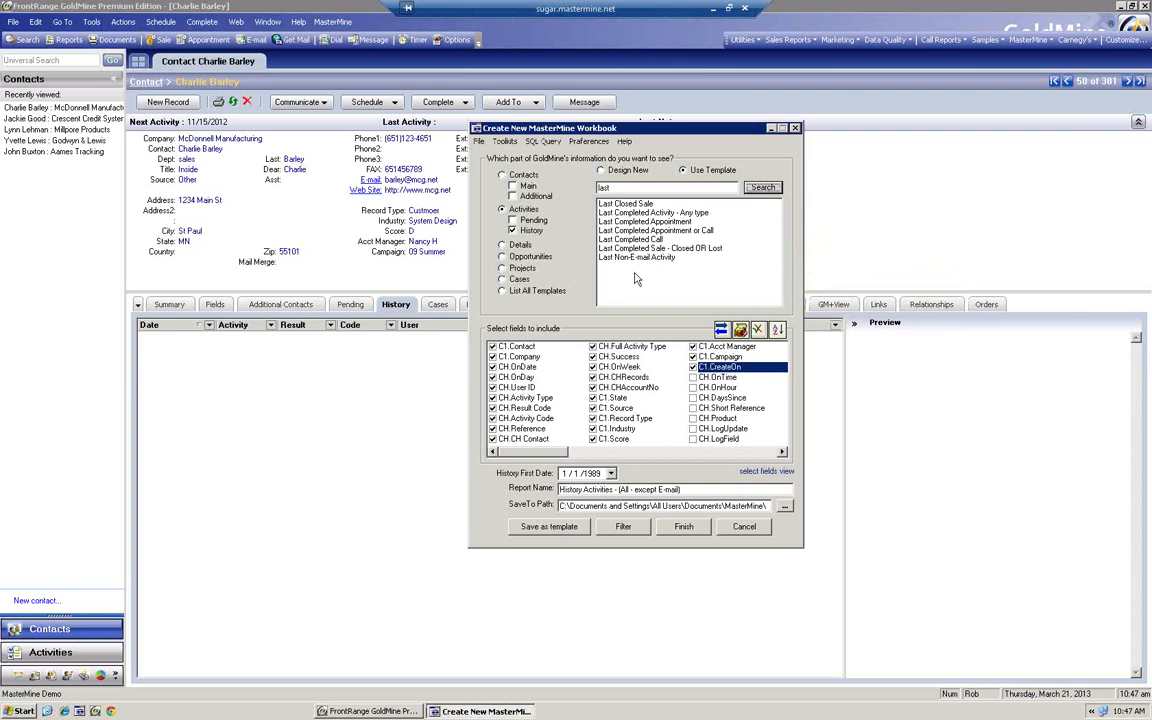
left_click(661, 232)
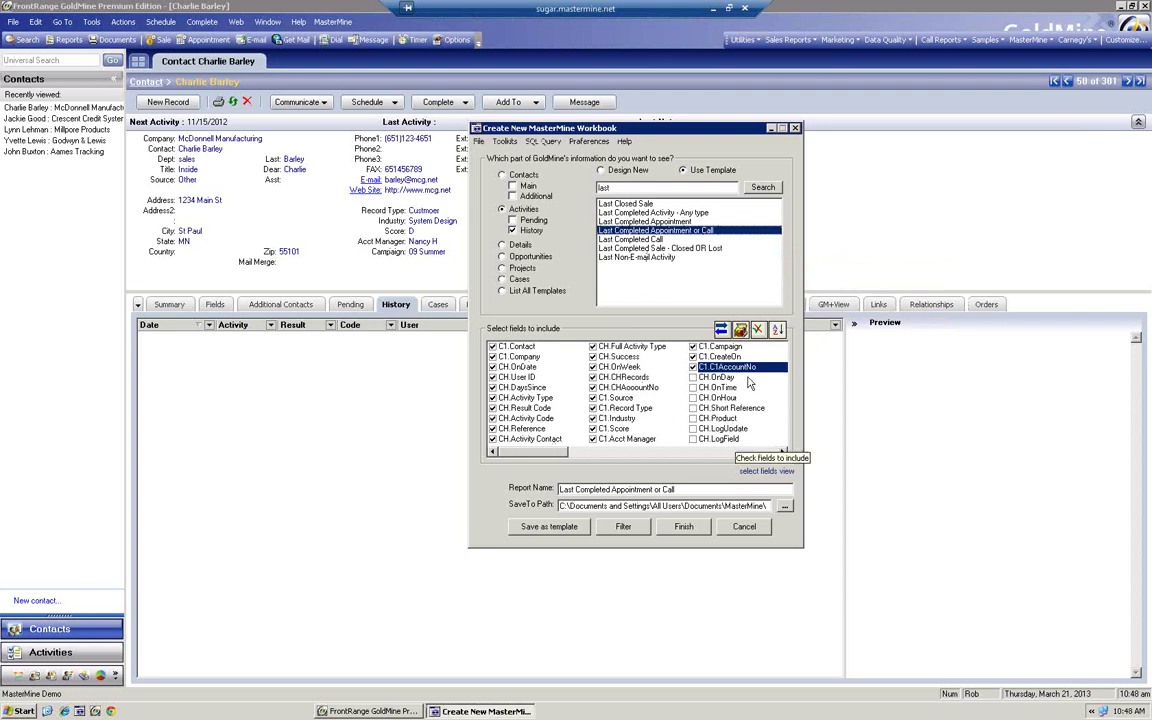
- Exclude CH.CHAccountNo from the report fields despite the connection warning, and include C1.Primary Email and C1.Phone
left_click(593, 393)
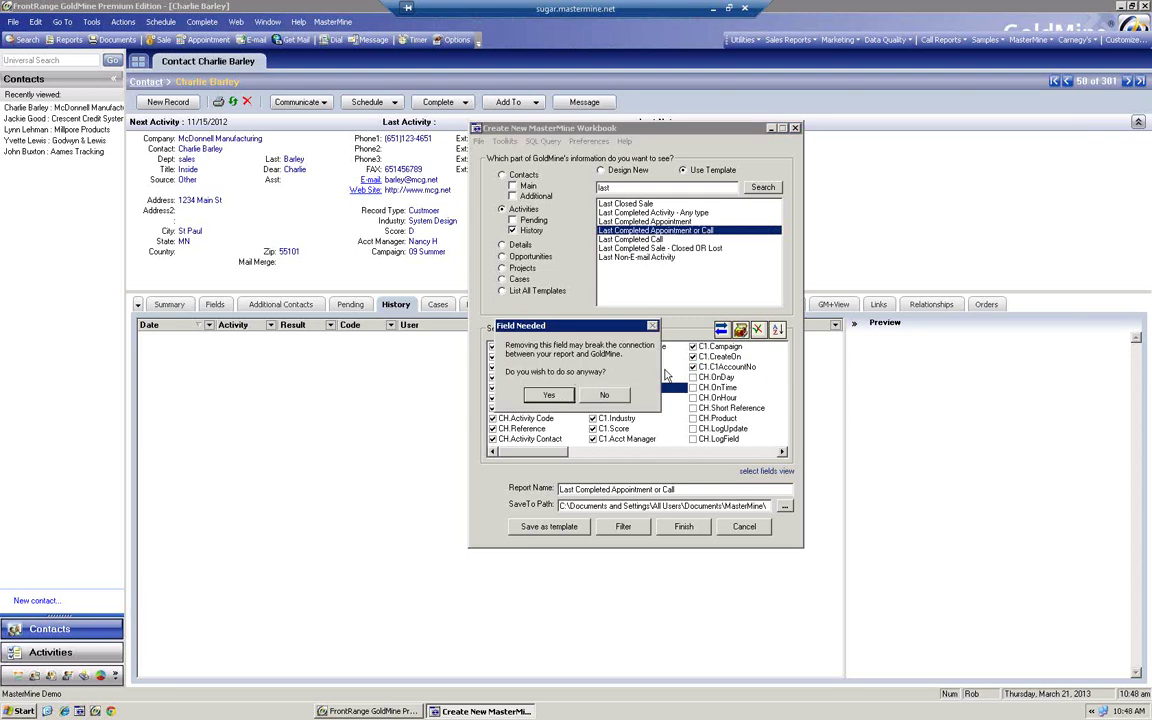
left_click(549, 396)
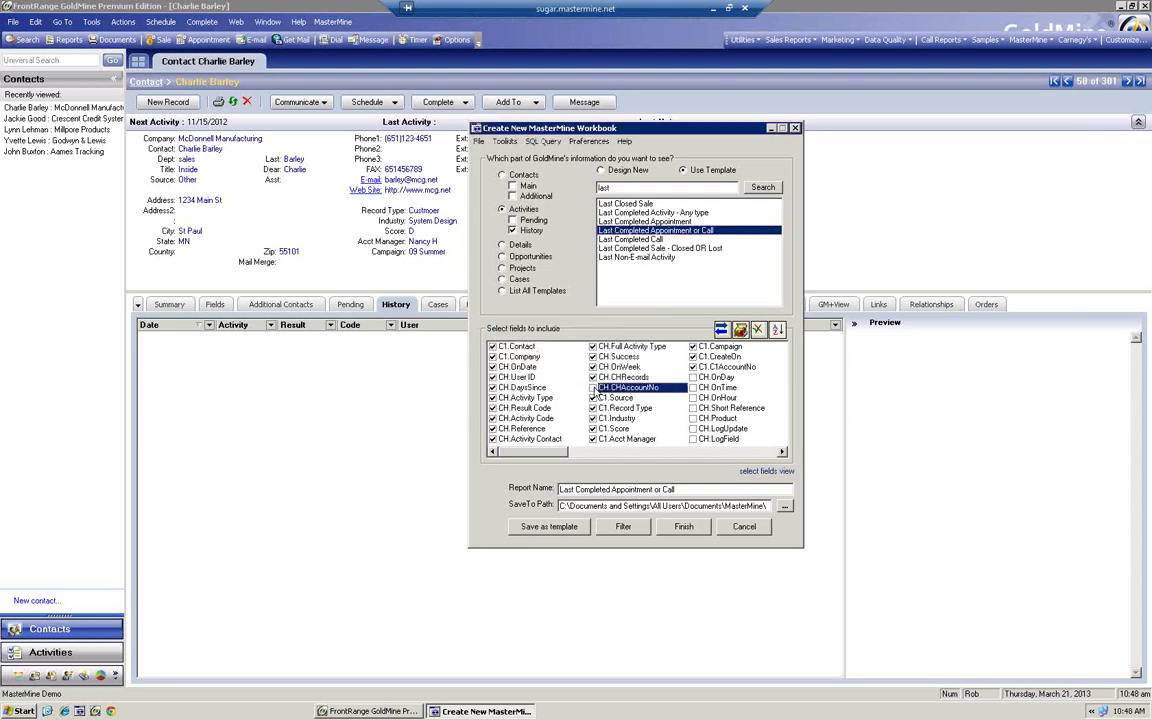
left_click(764, 455)
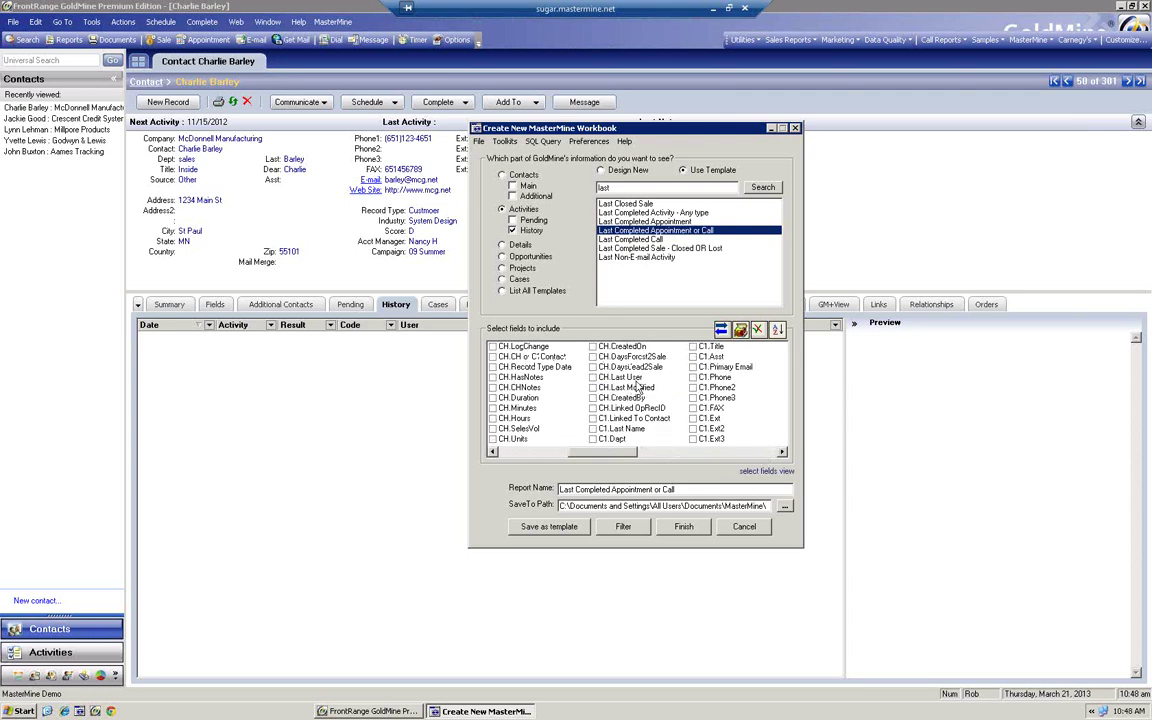
mouse_move(672, 240)
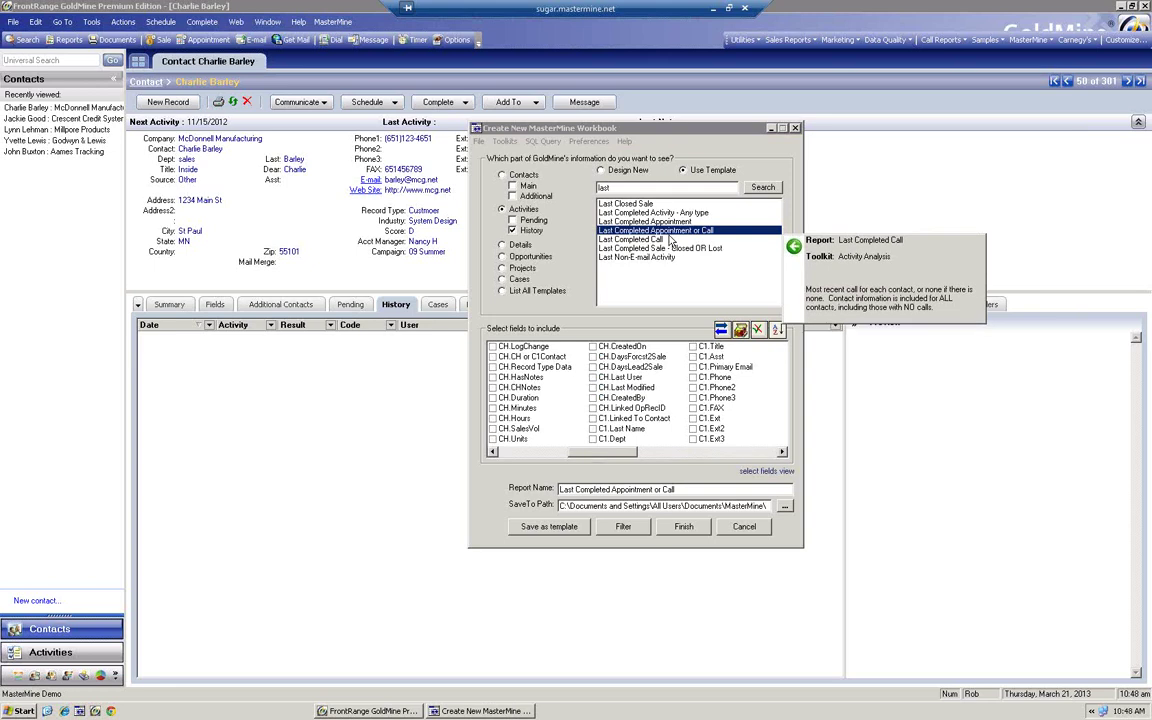
left_click(693, 367)
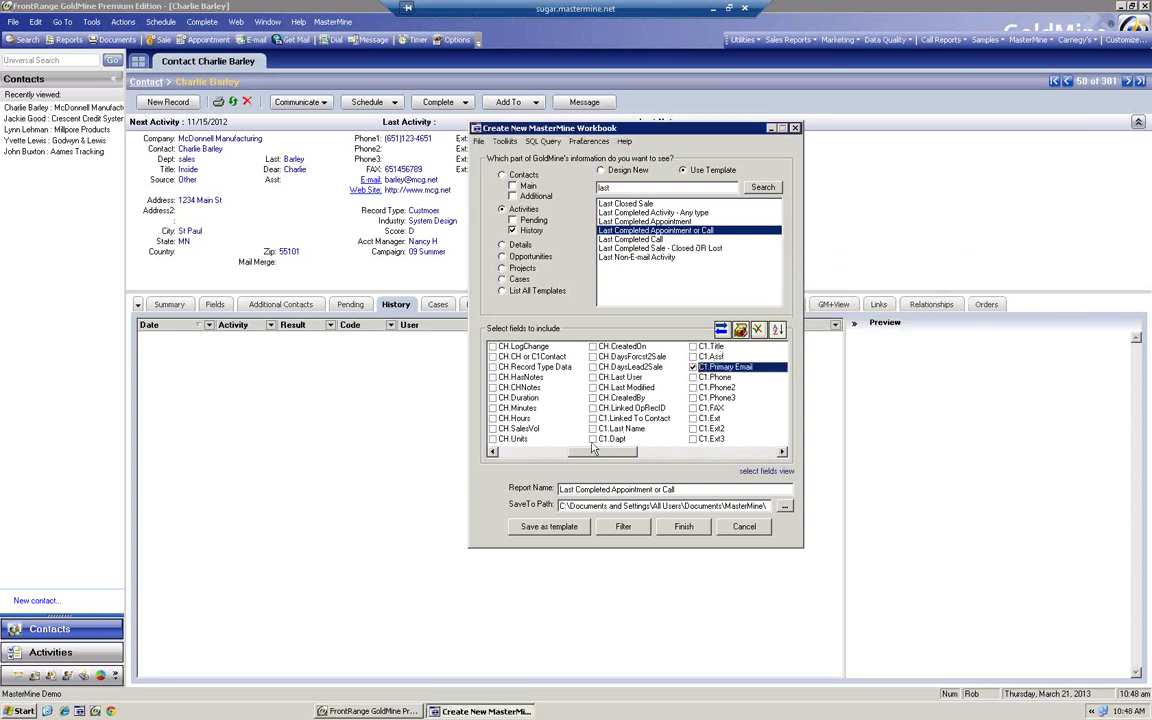
left_click(693, 377)
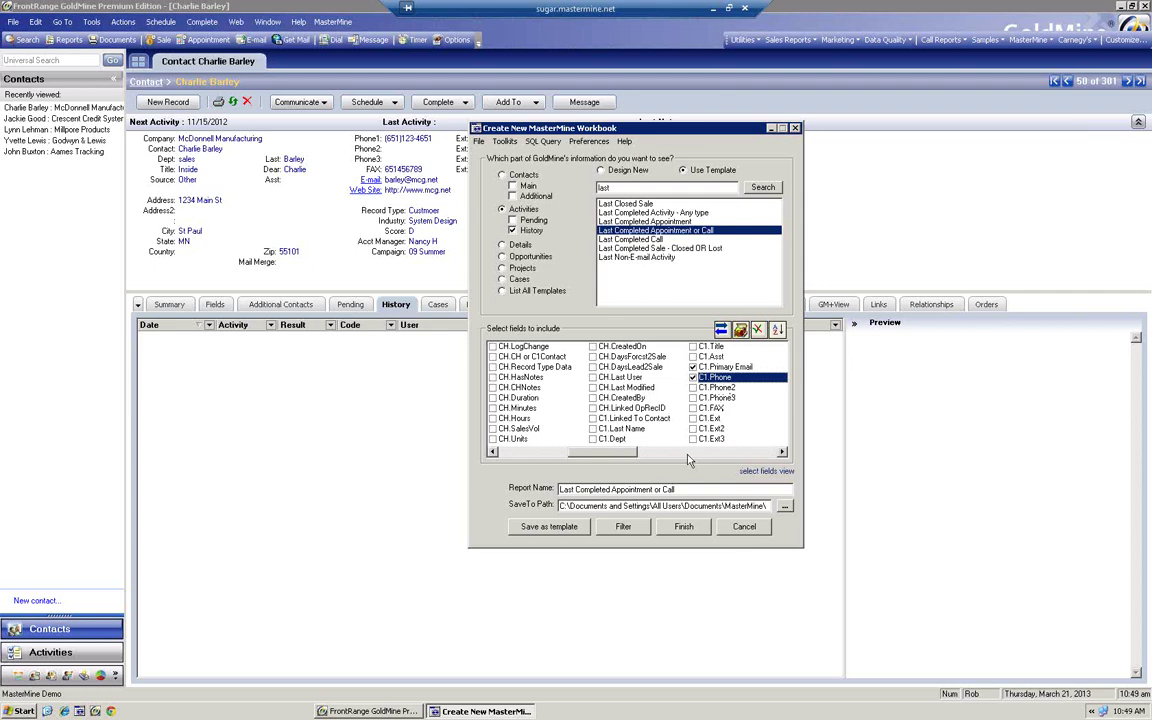
left_click(741, 453)
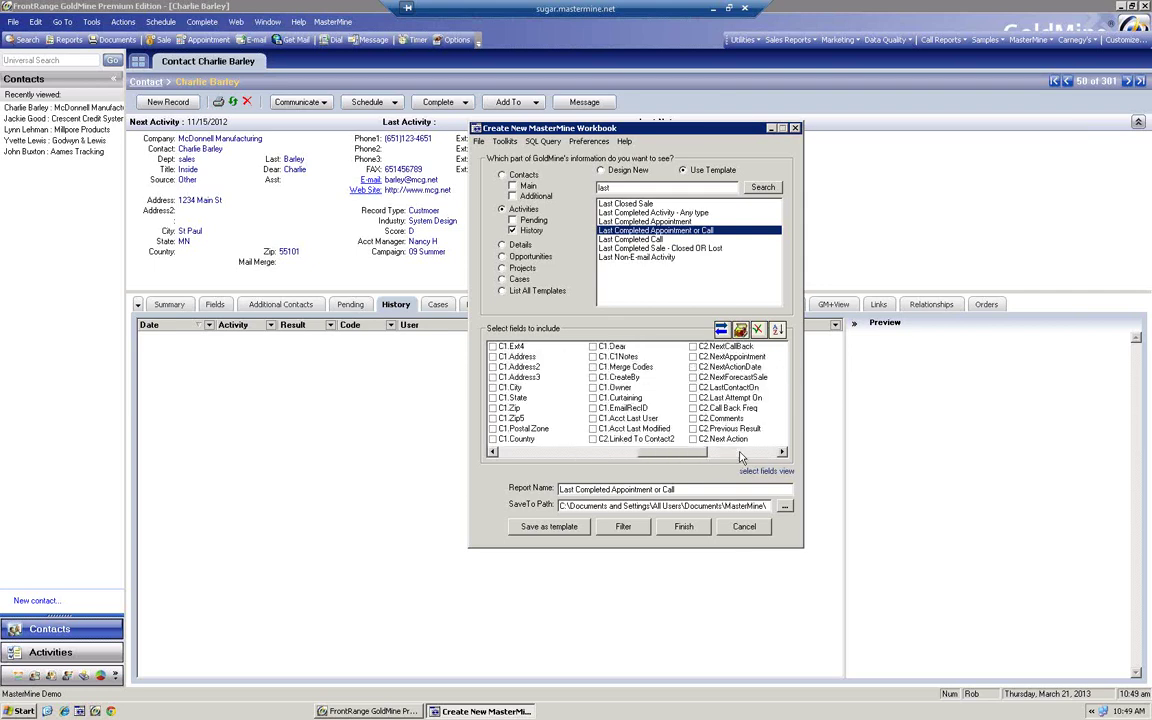
left_click(741, 453)
mouse_move(622, 238)
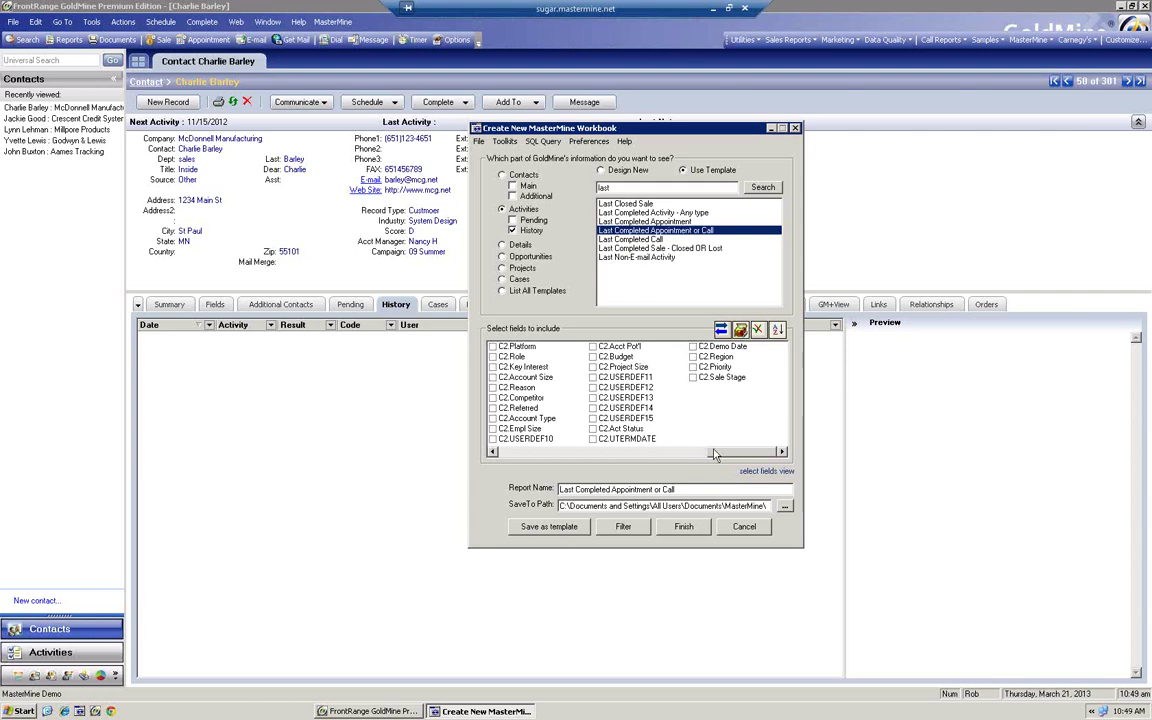
left_click_drag(685, 448, 580, 451)
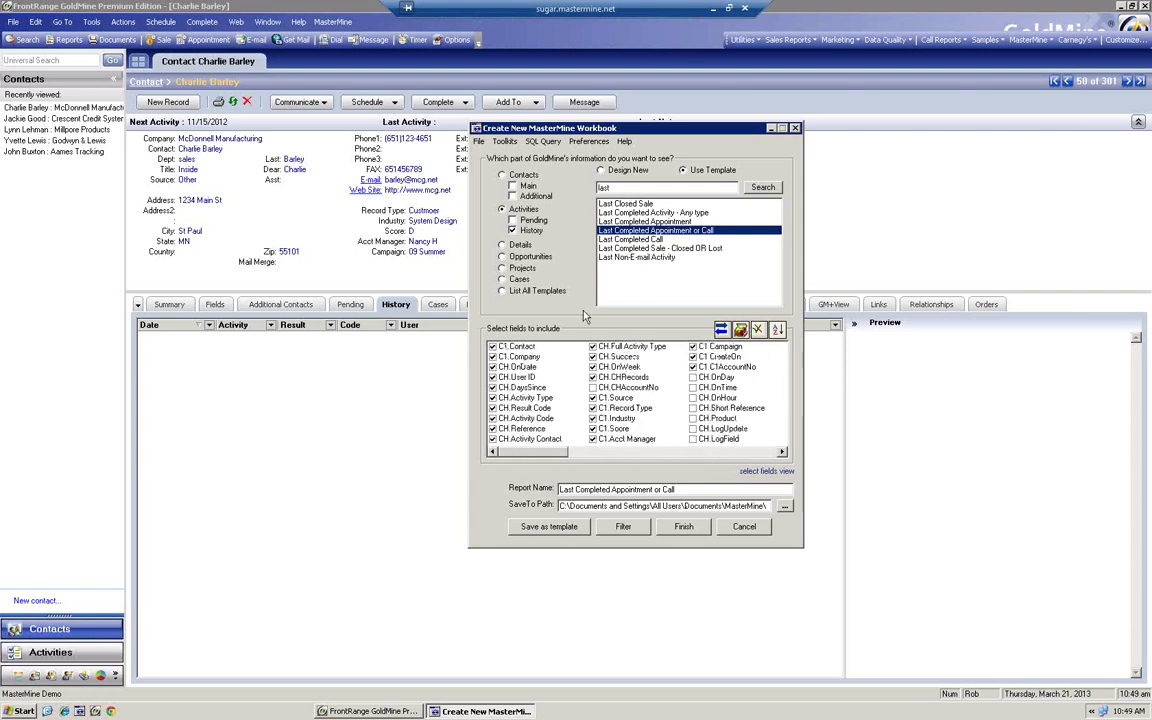
- Generate the Last Completed Appointment or Call report, replacing the existing one in the same location
left_click(686, 528)
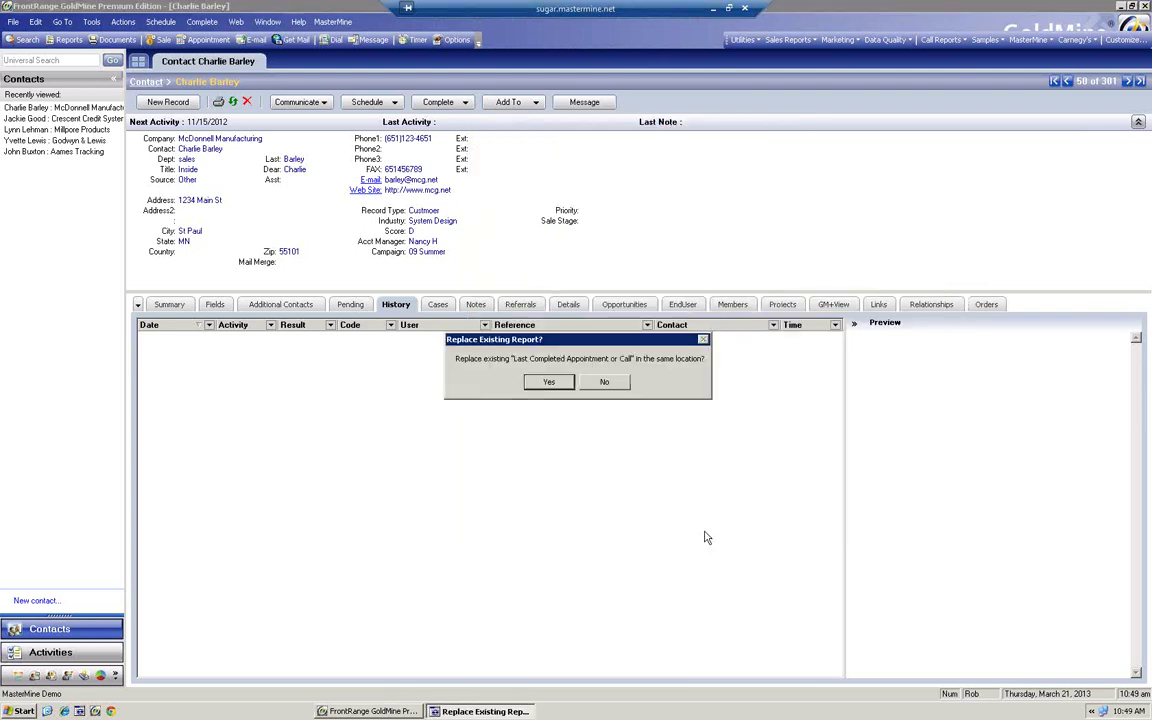
left_click(551, 382)
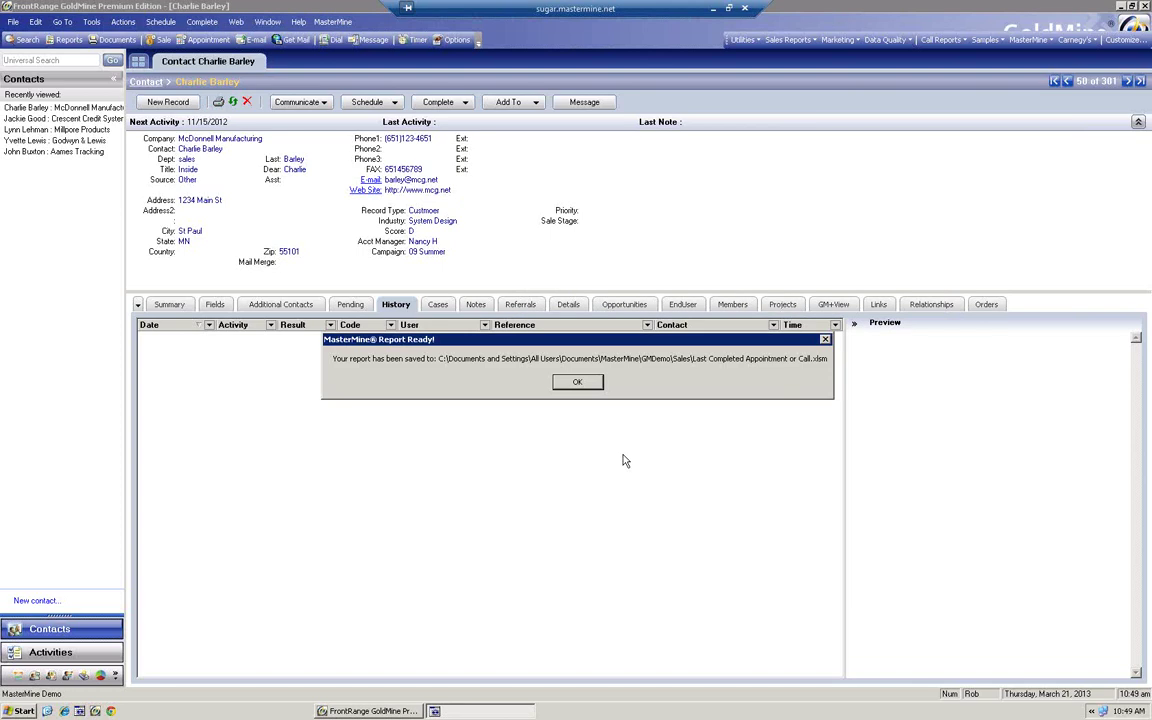
left_click(580, 383)
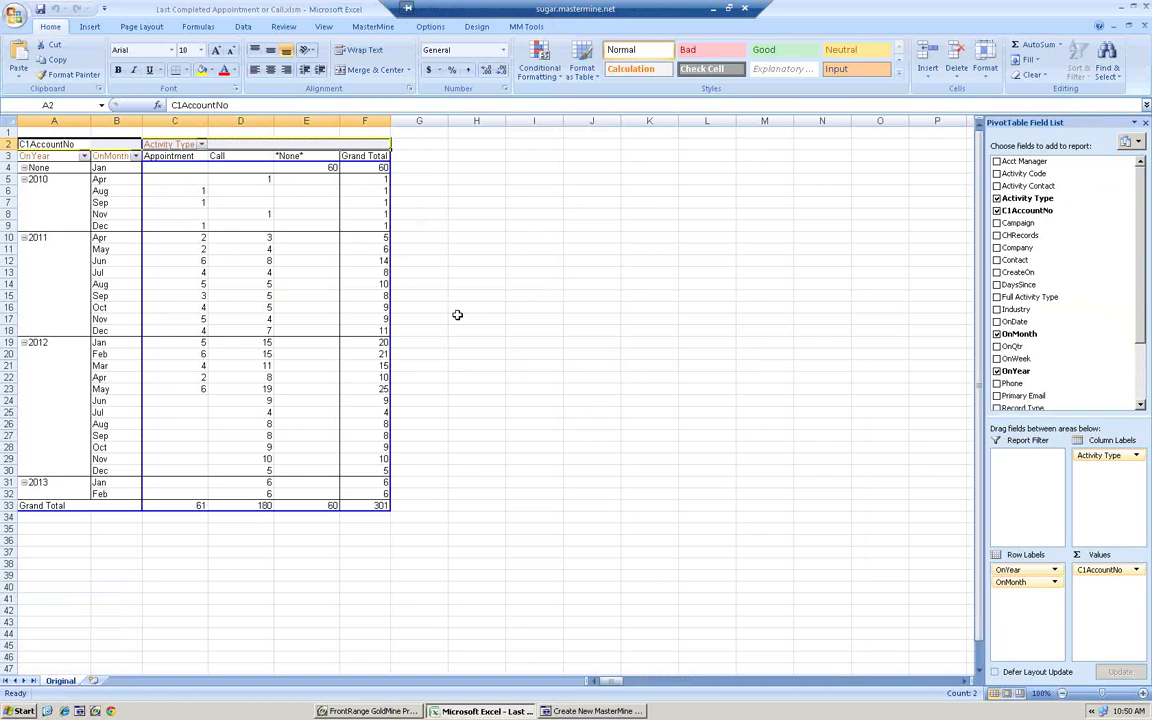
left_click(16, 20)
mouse_move(43, 140)
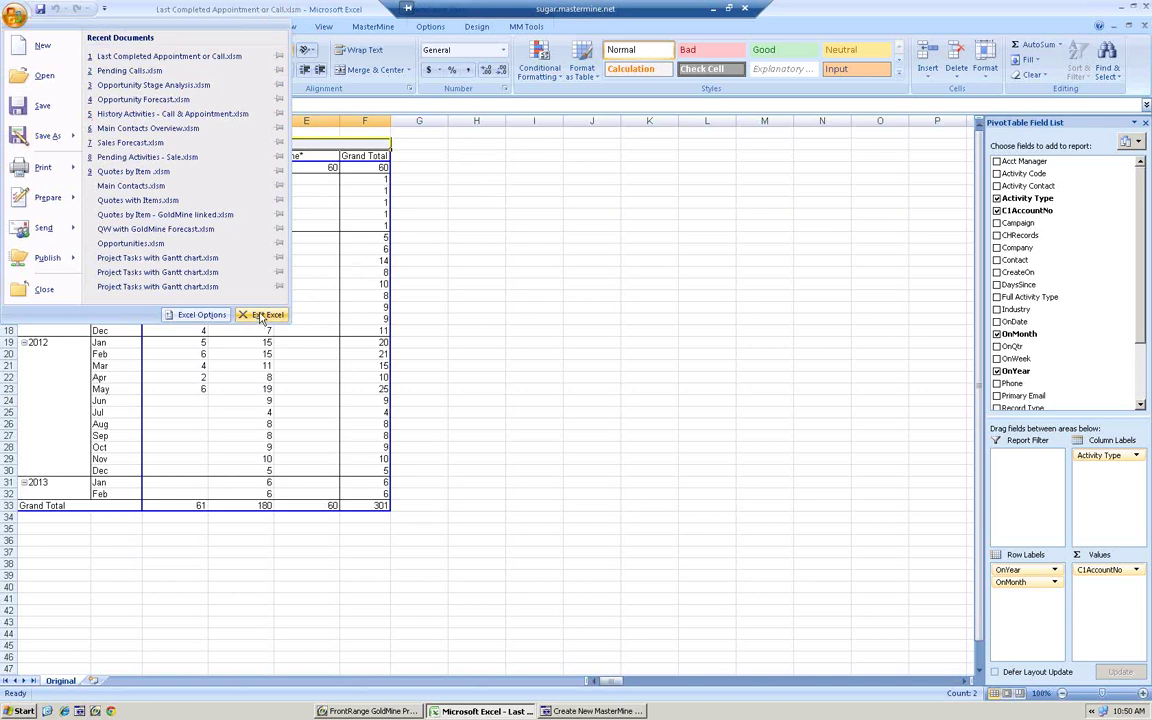
left_click(336, 274)
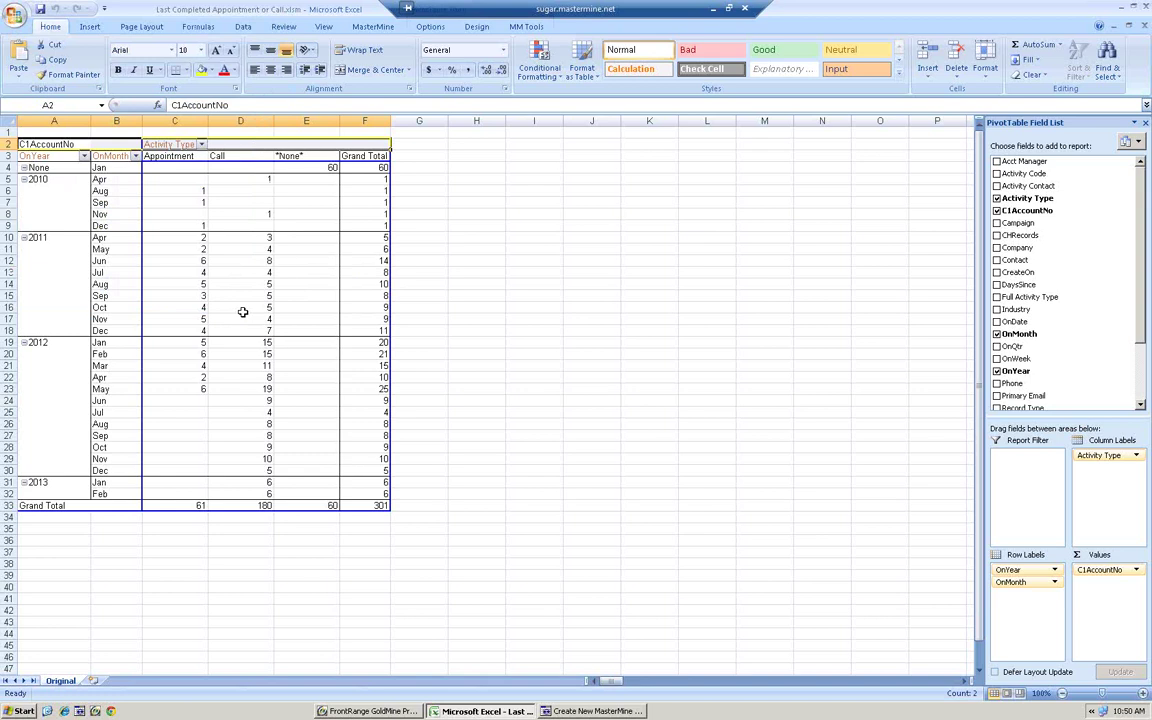
- Add the Score field to the pivot table as a report filter
mouse_move(244, 313)
mouse_move(253, 272)
left_click_drag(1143, 312, 1143, 371)
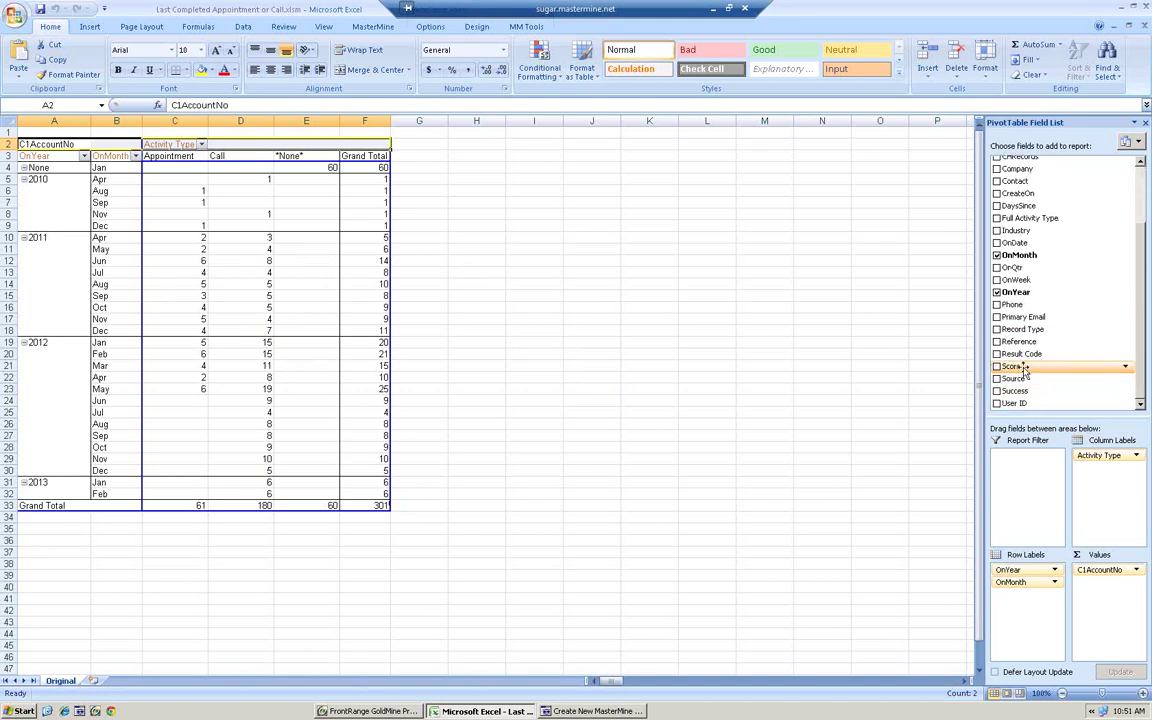
left_click_drag(1012, 368, 94, 150)
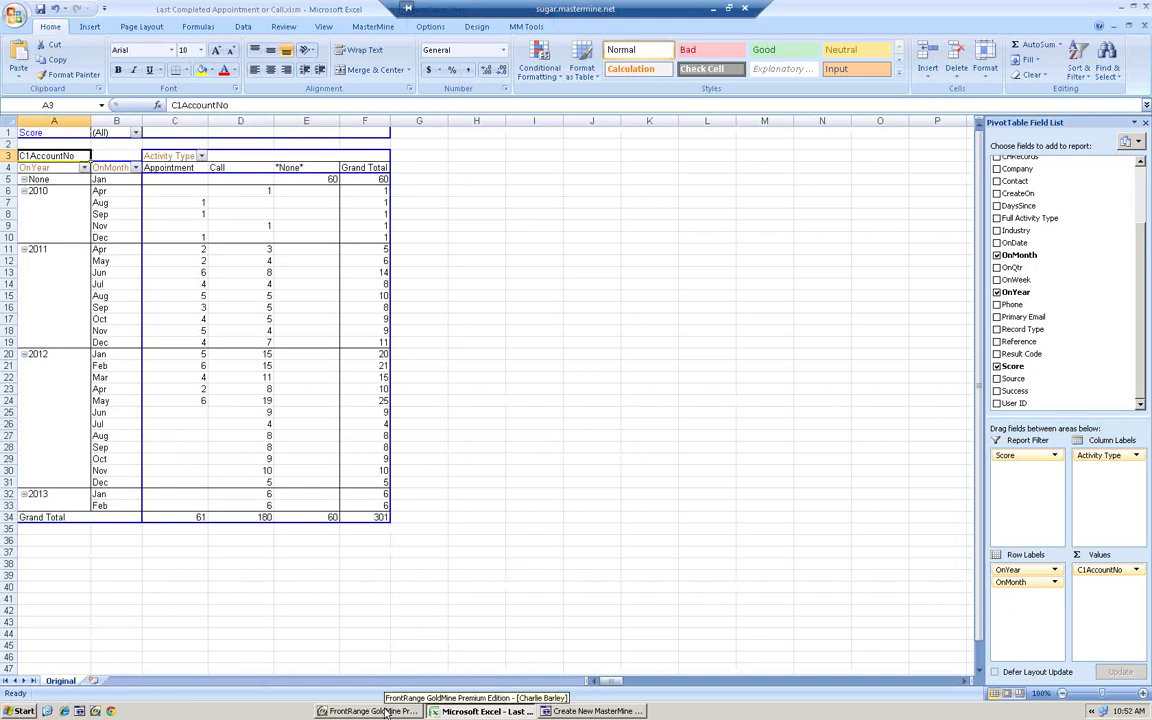
left_click(371, 711)
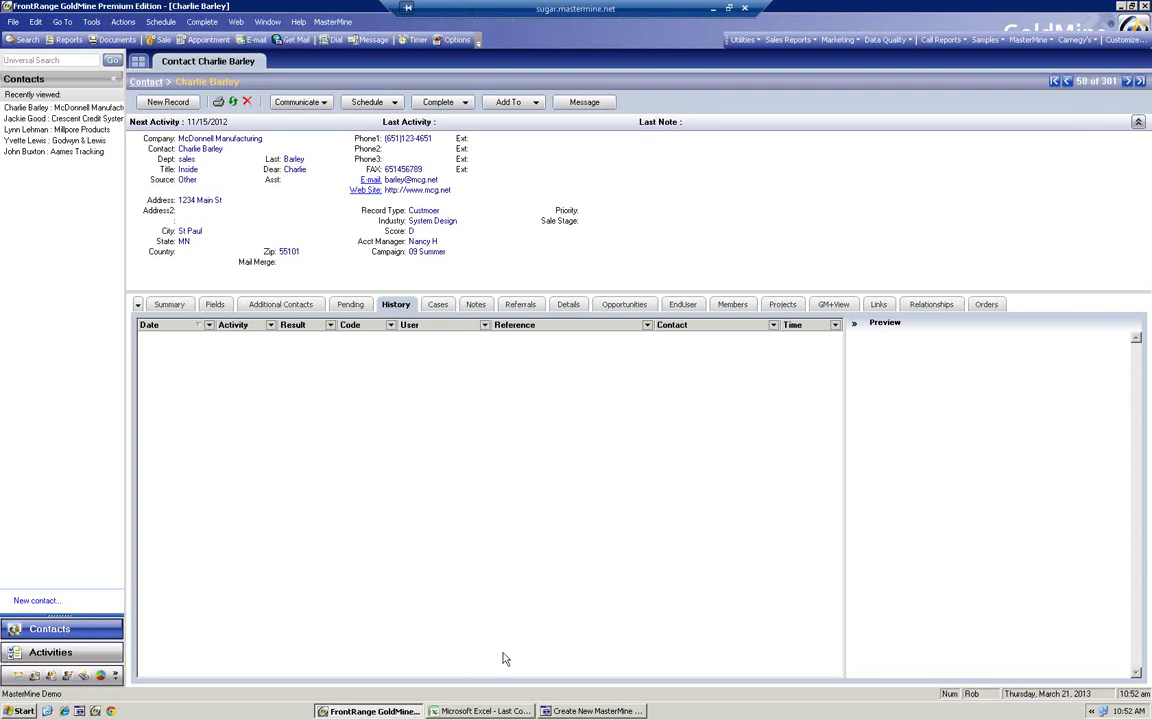
left_click(484, 711)
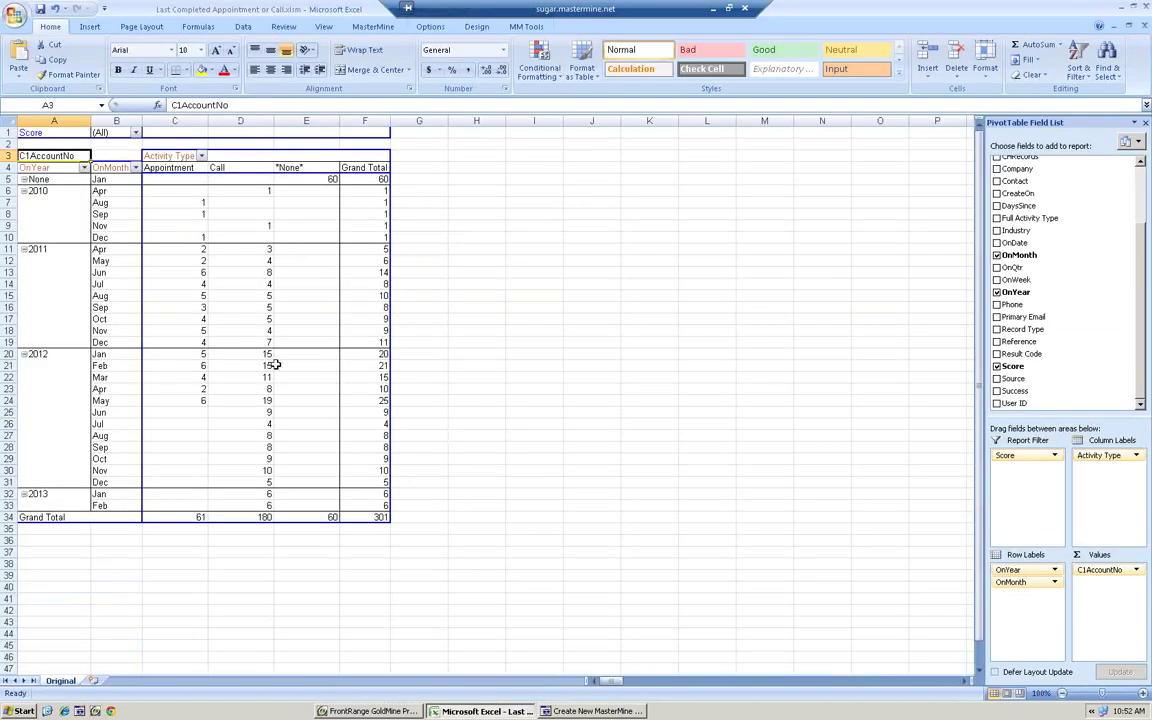
mouse_move(272, 360)
left_click(325, 179)
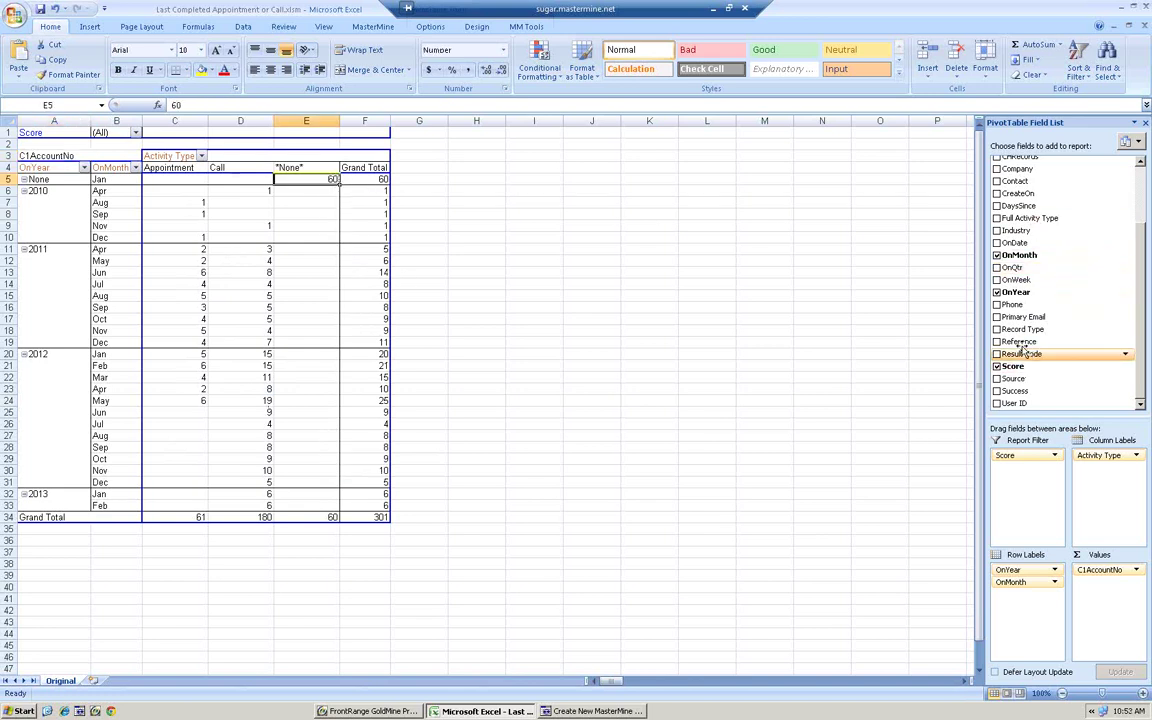
- Add Record Type as a report filter and exclude Employee, Past Client, PastClient and Unqualified records
left_click_drag(1022, 329, 66, 132)
left_click(135, 144)
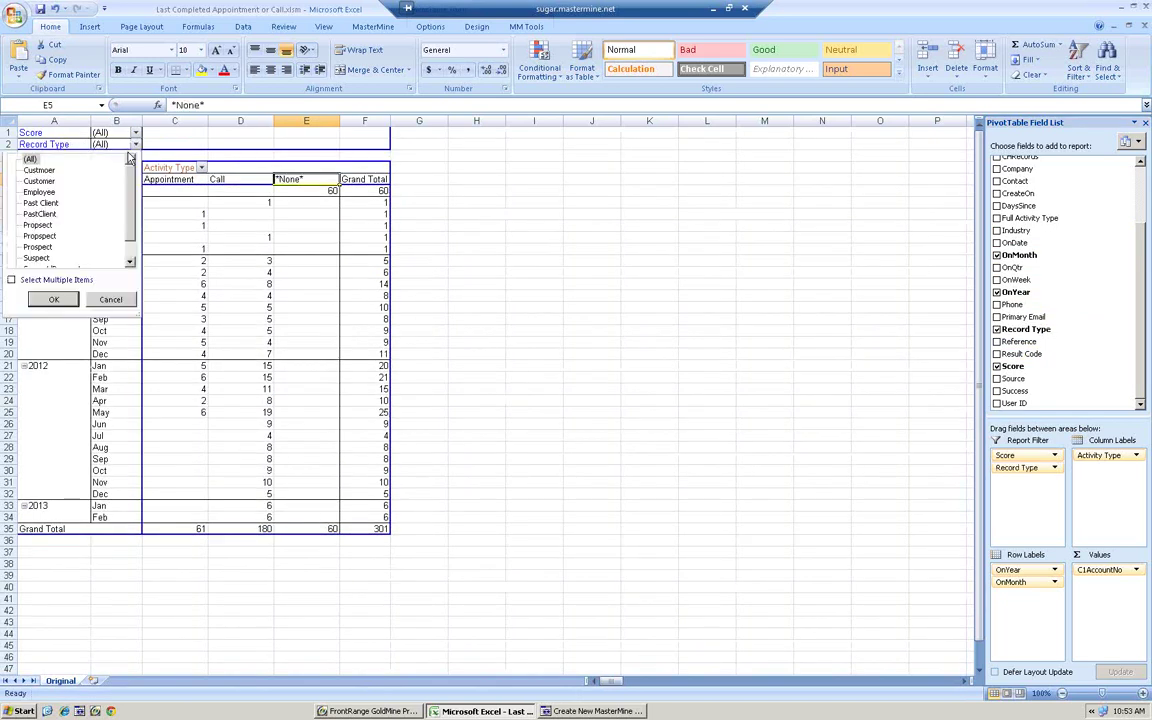
left_click(14, 280)
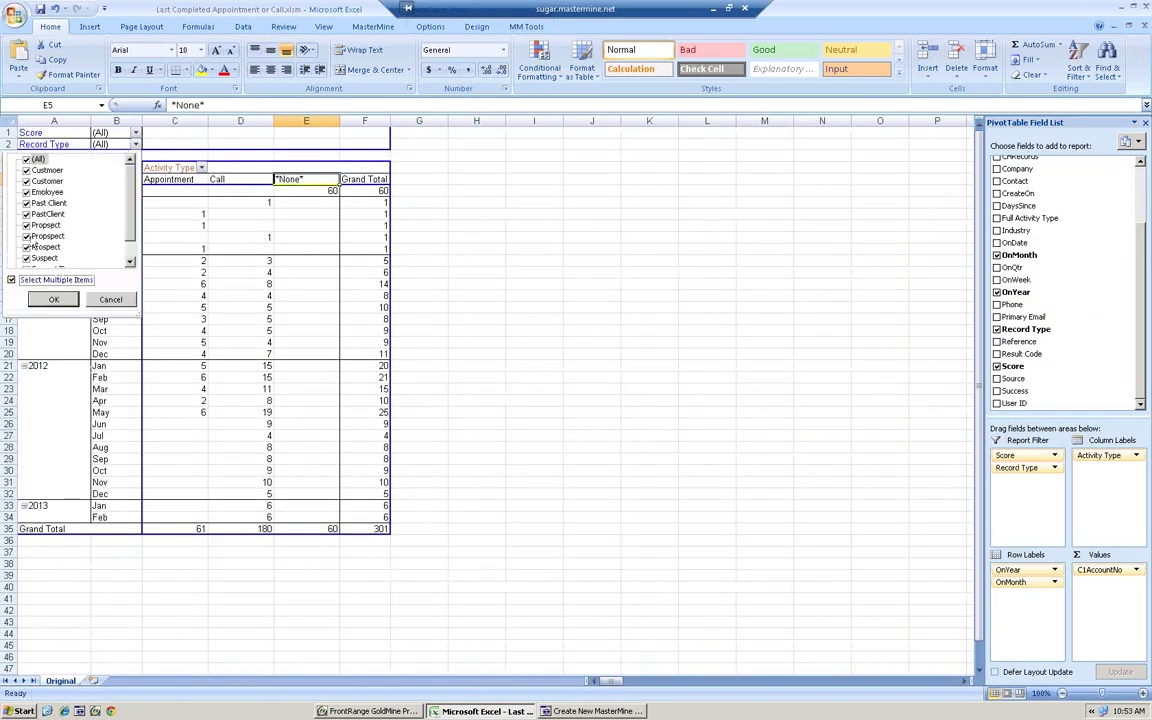
left_click(28, 192)
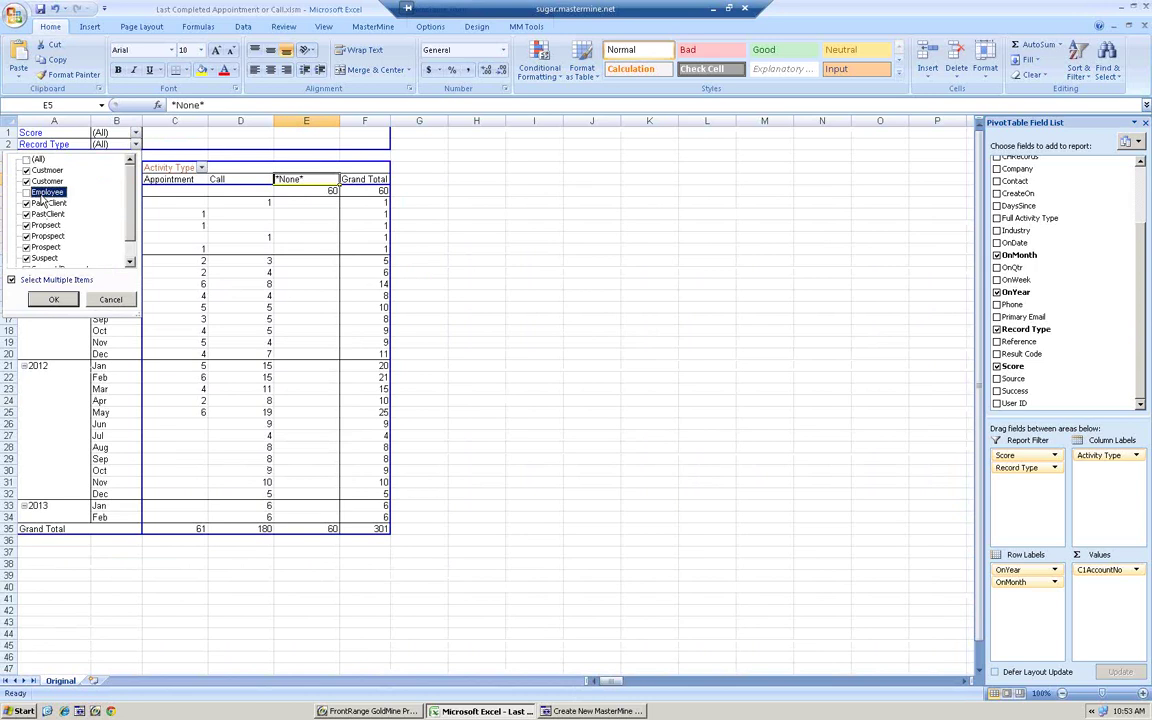
left_click(28, 203)
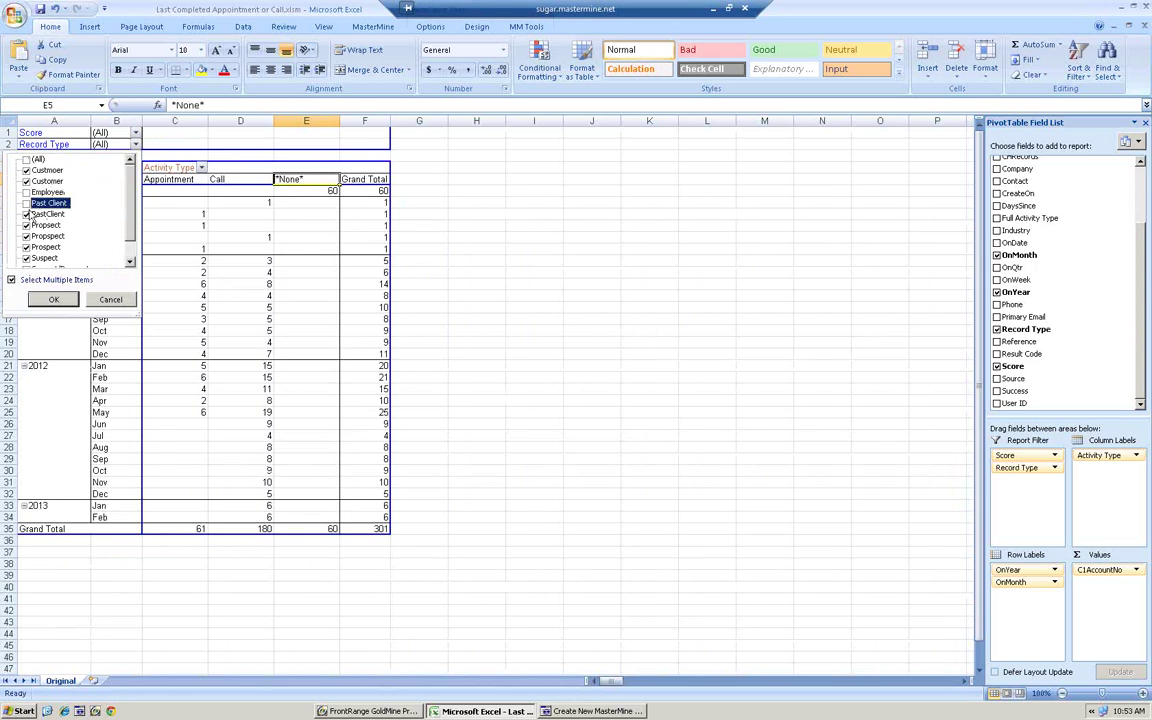
left_click(28, 214)
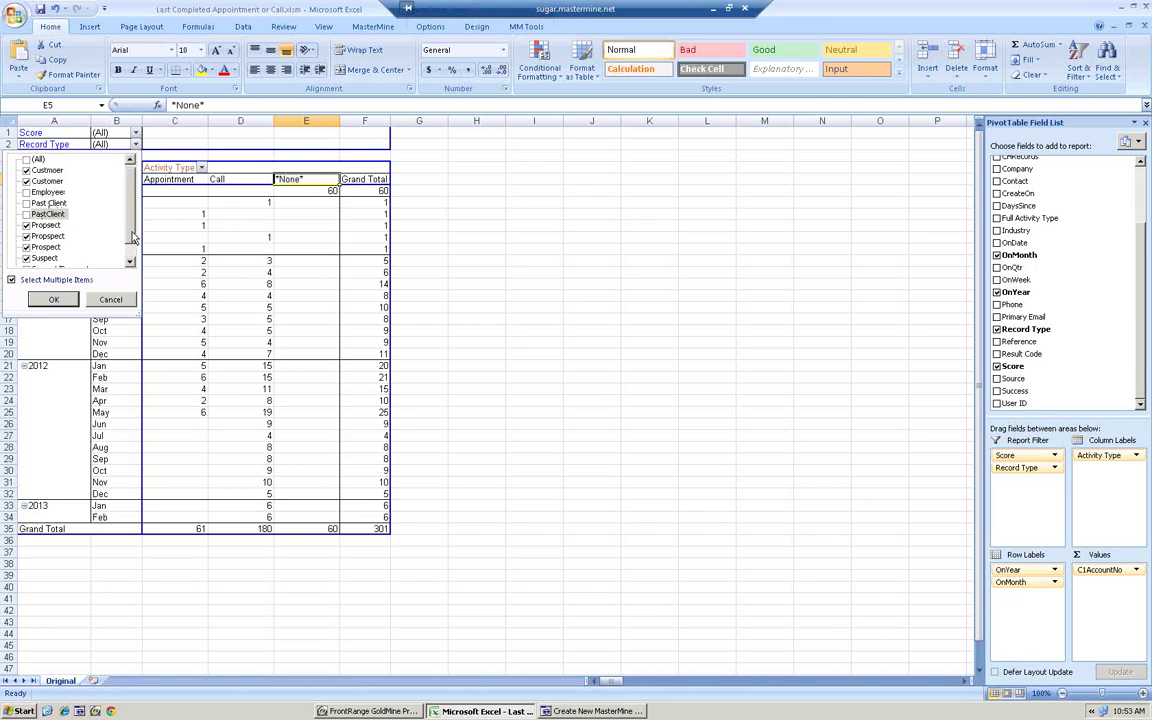
scroll(119, 214, "down", 1)
left_click(26, 258)
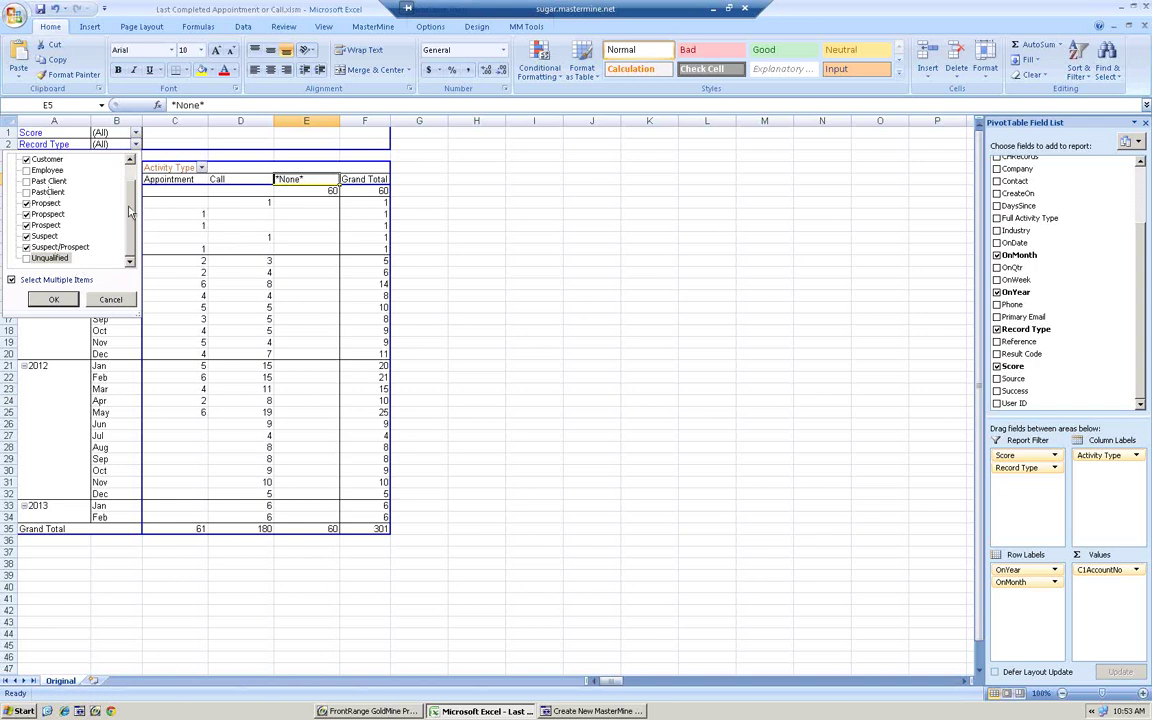
scroll(60, 170, "up", 1)
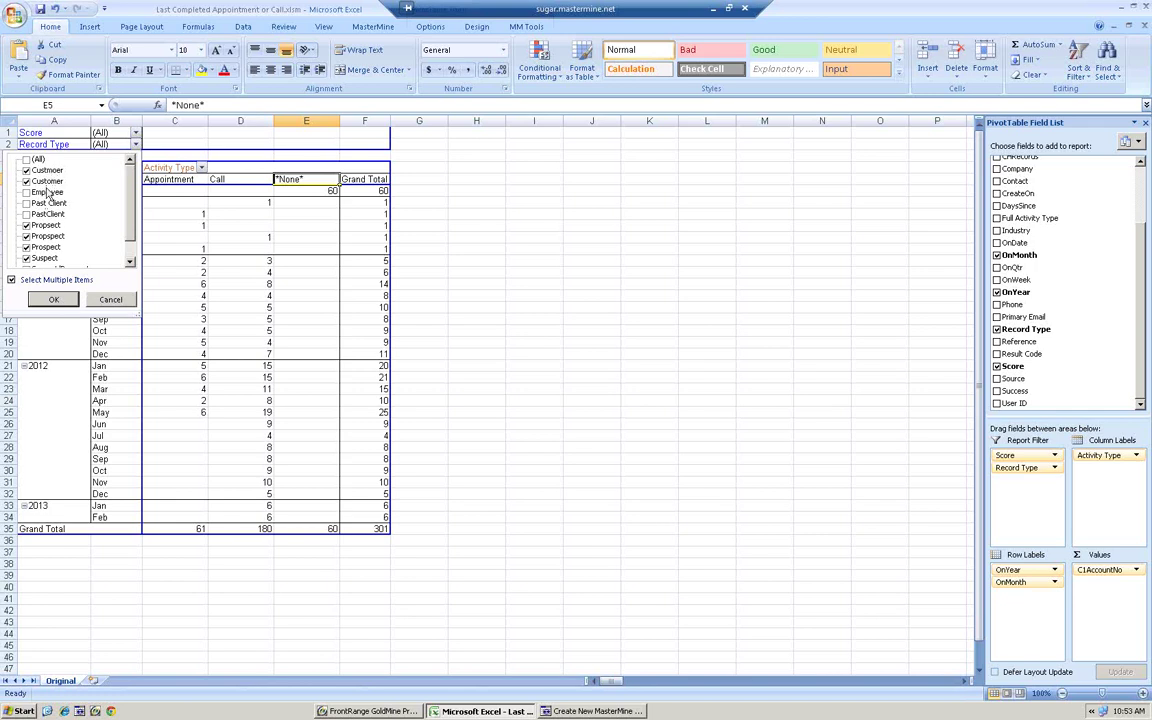
left_click(54, 299)
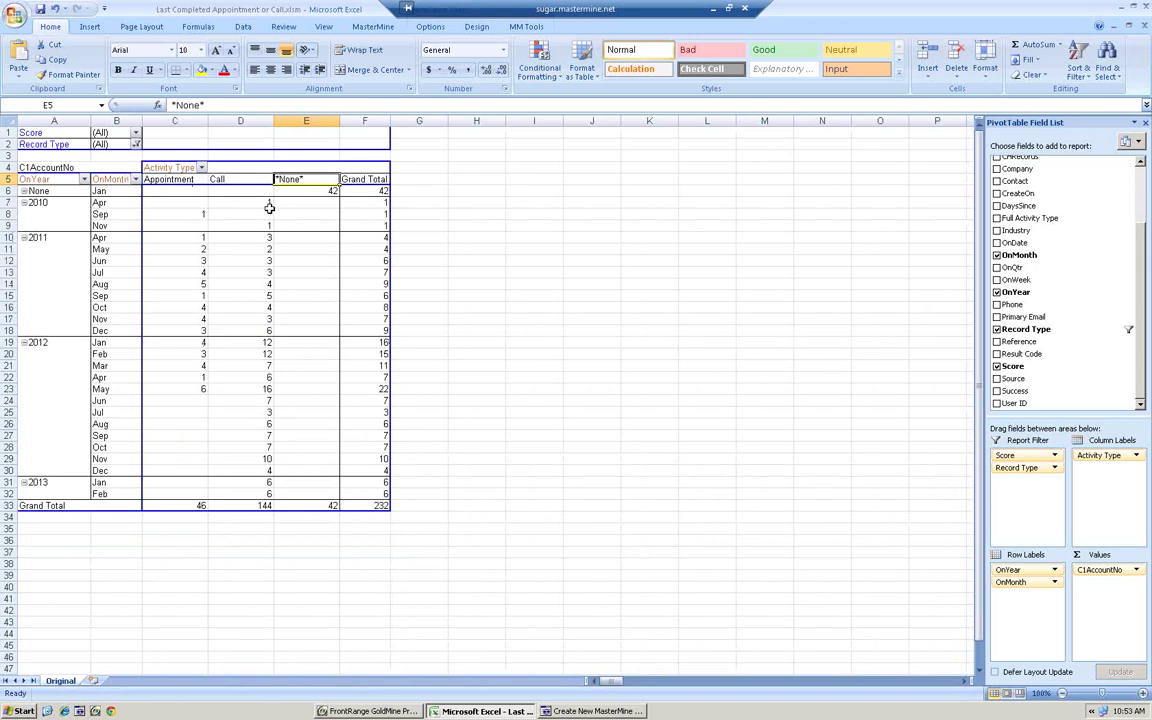
- Drill down into the *None* contacts for January and open the McDonnell Manufacturing contact's record in GoldMine
left_click(306, 190)
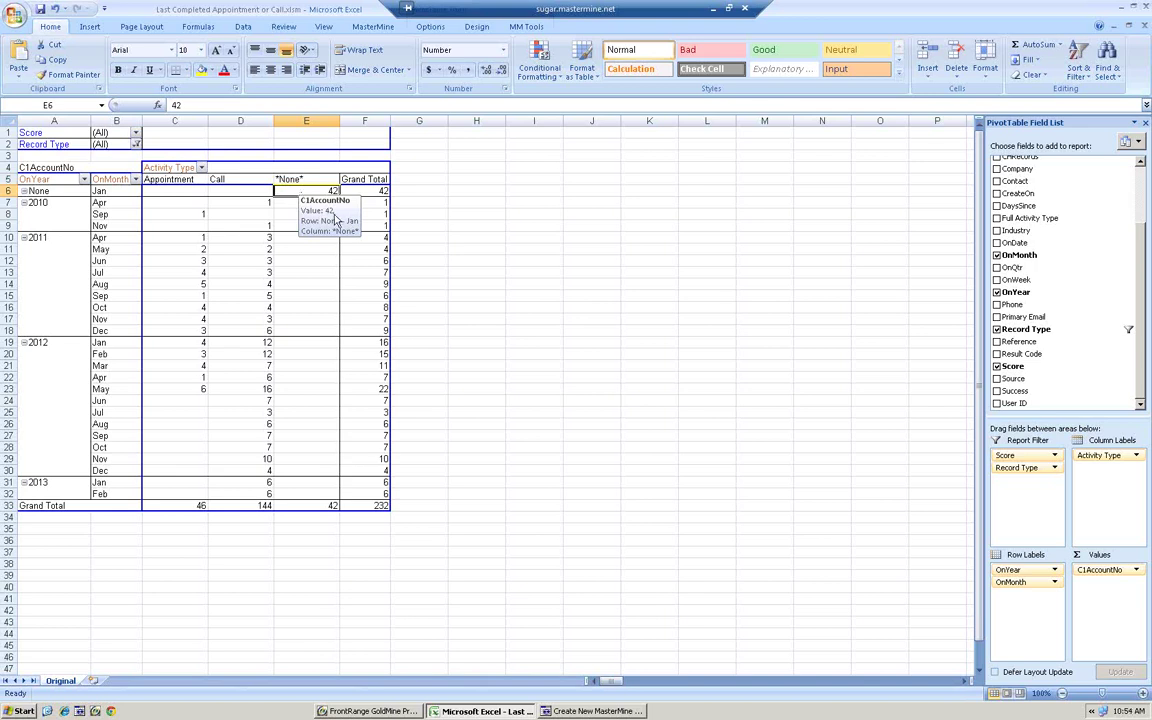
double_click(318, 190)
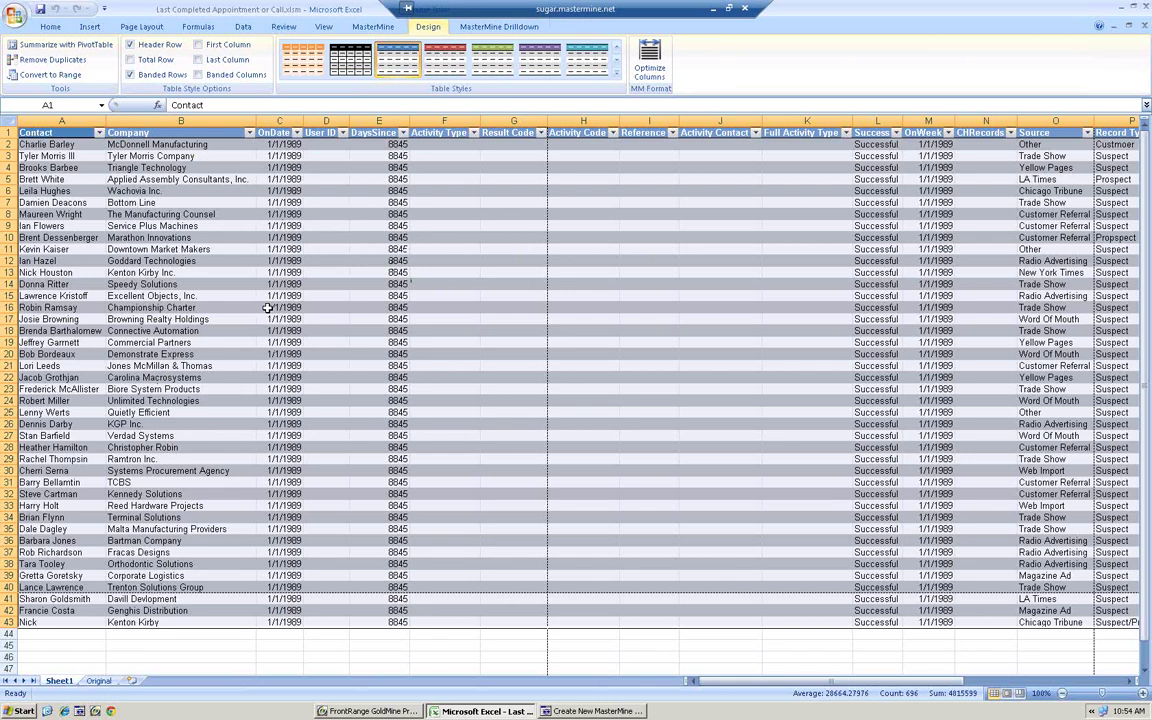
double_click(178, 145)
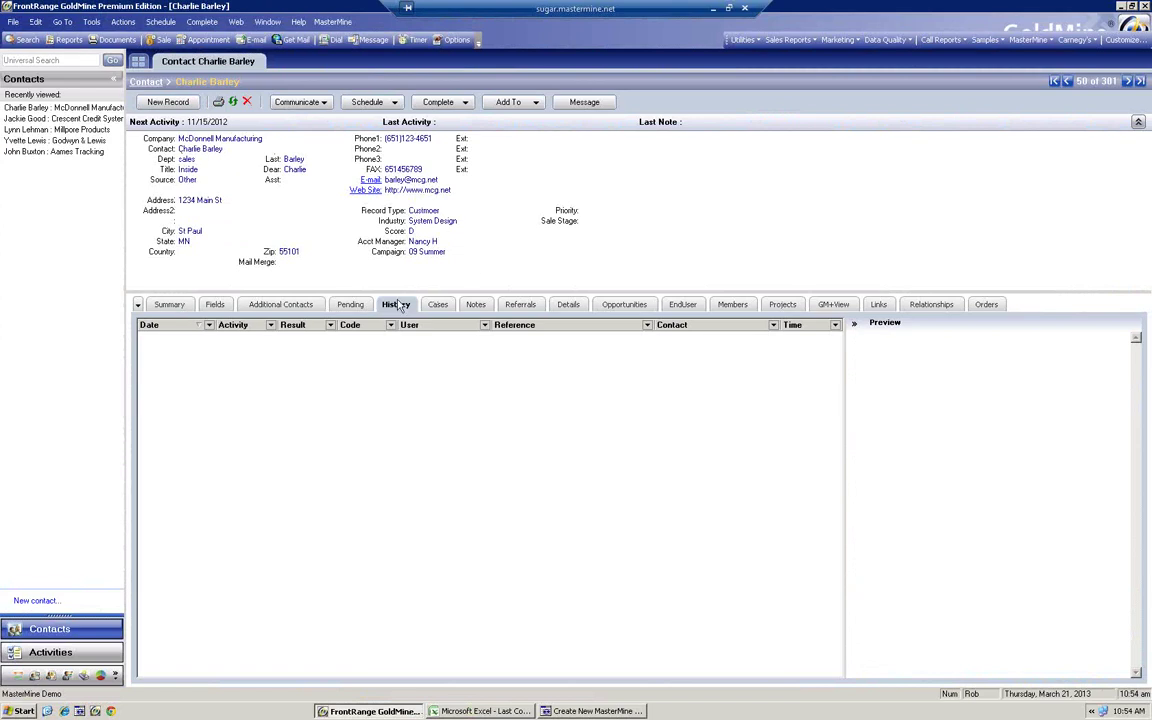
- Review the contact's pending activities, including the 7/2/2013 call, and return to the Original pivot sheet in Excel
left_click(351, 306)
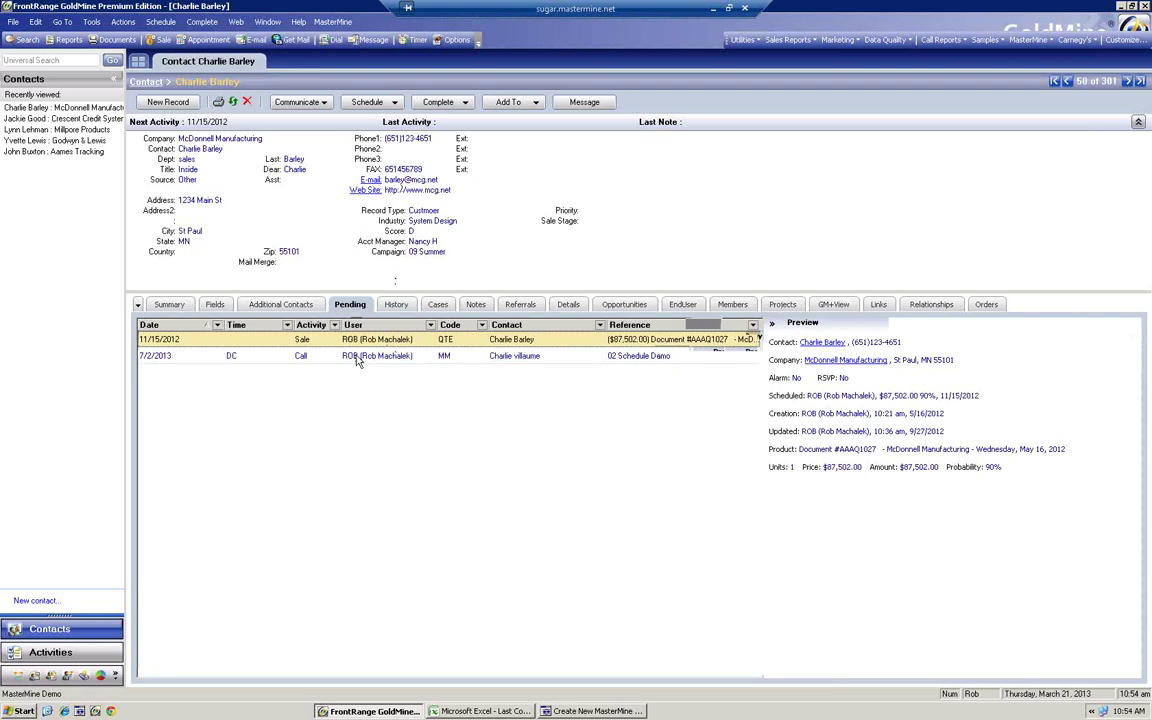
left_click(421, 362)
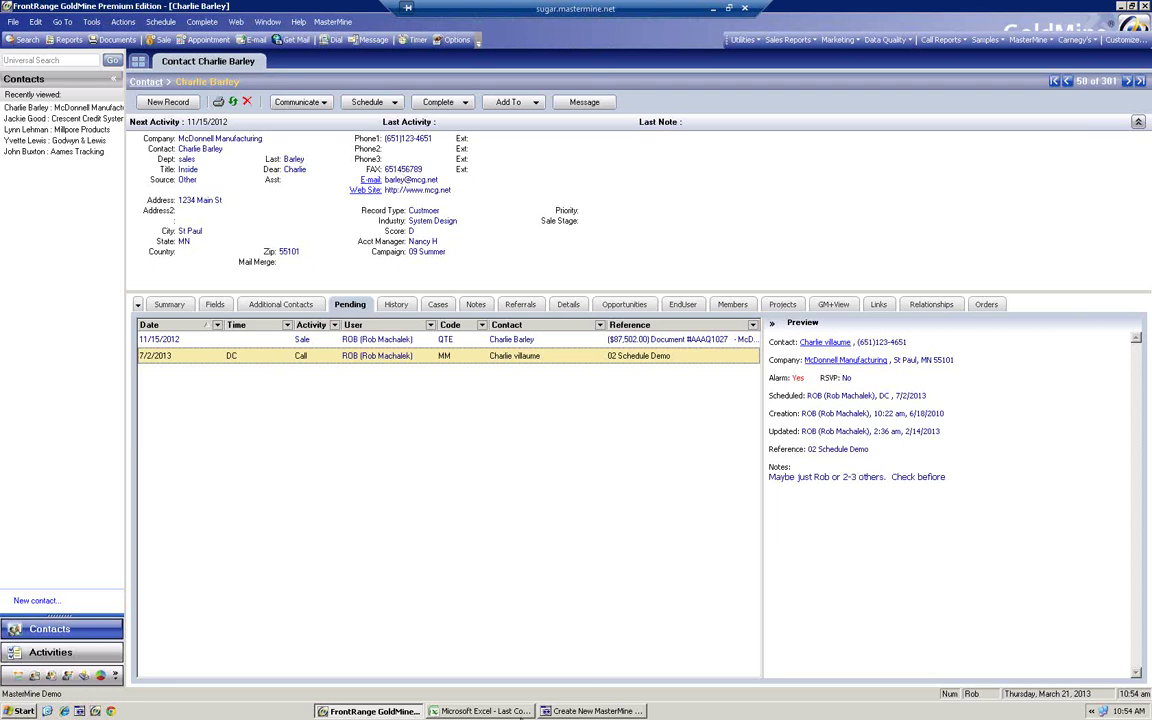
left_click(519, 707)
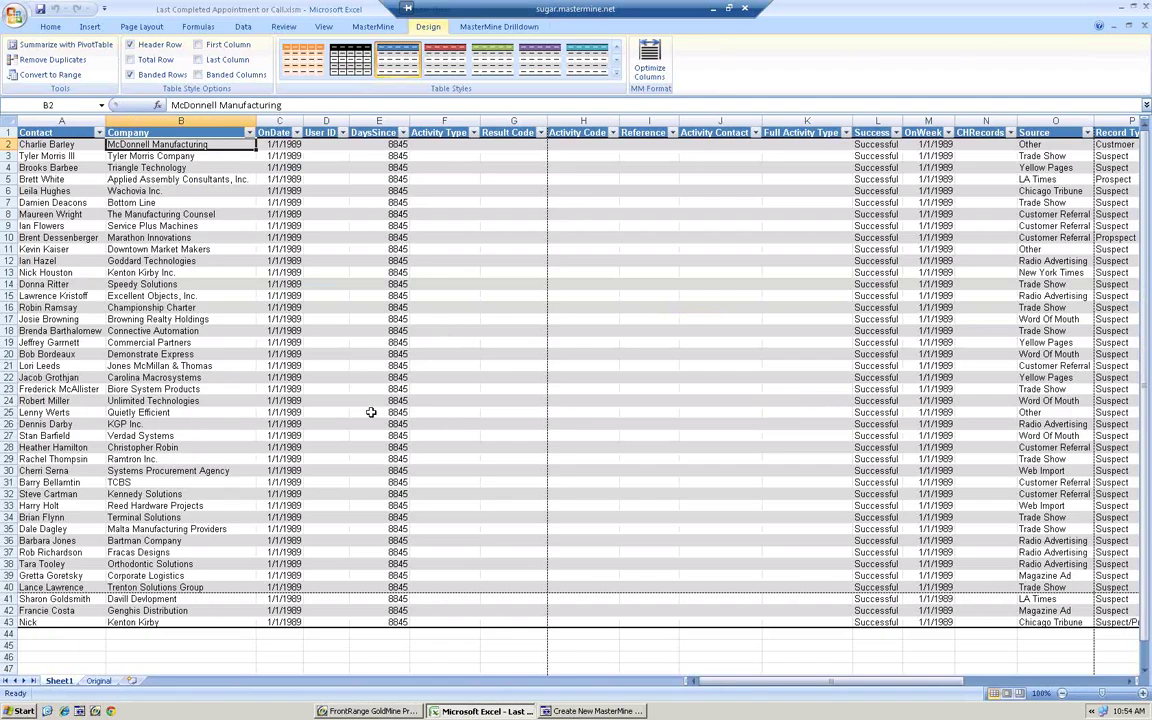
left_click(99, 680)
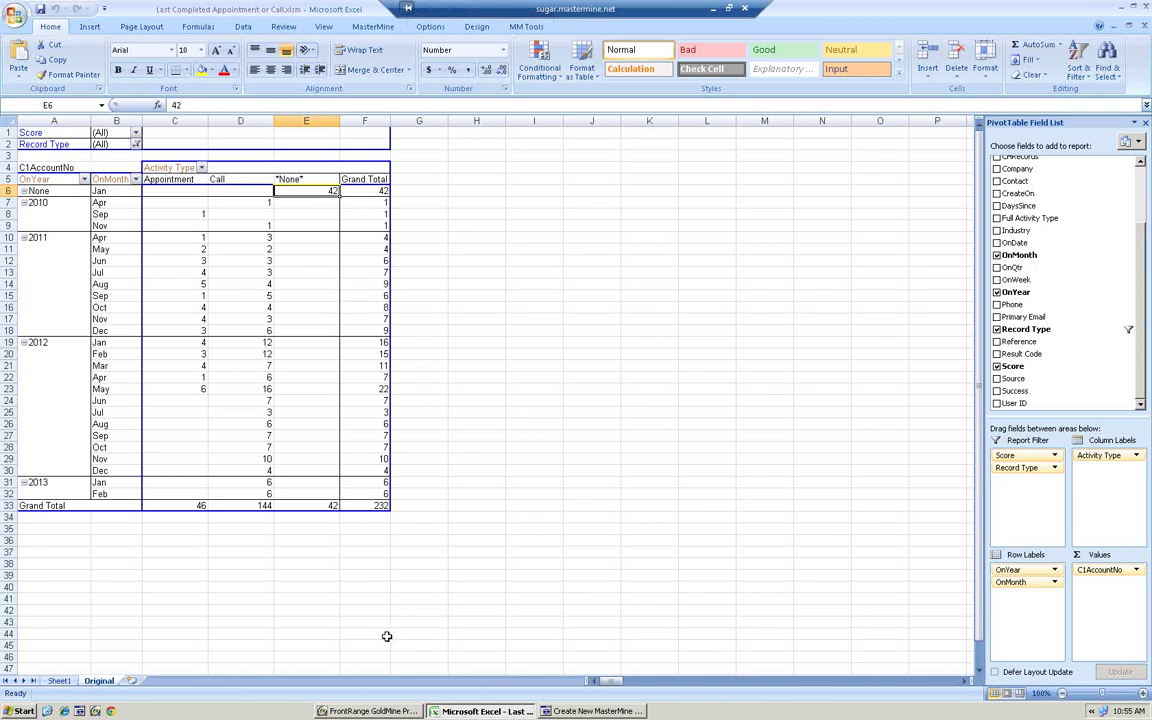
- Compare the McDonnell Manufacturing contact's history with its pending activities in GoldMine, and switch back to Excel
left_click(386, 712)
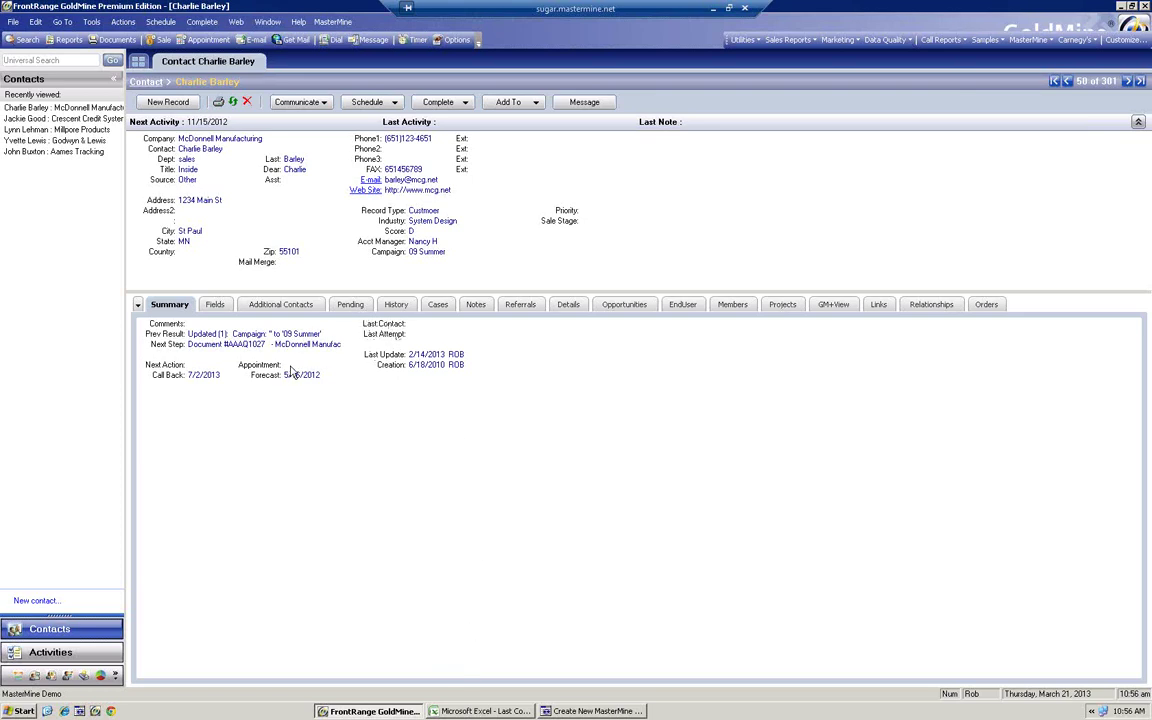
left_click(397, 305)
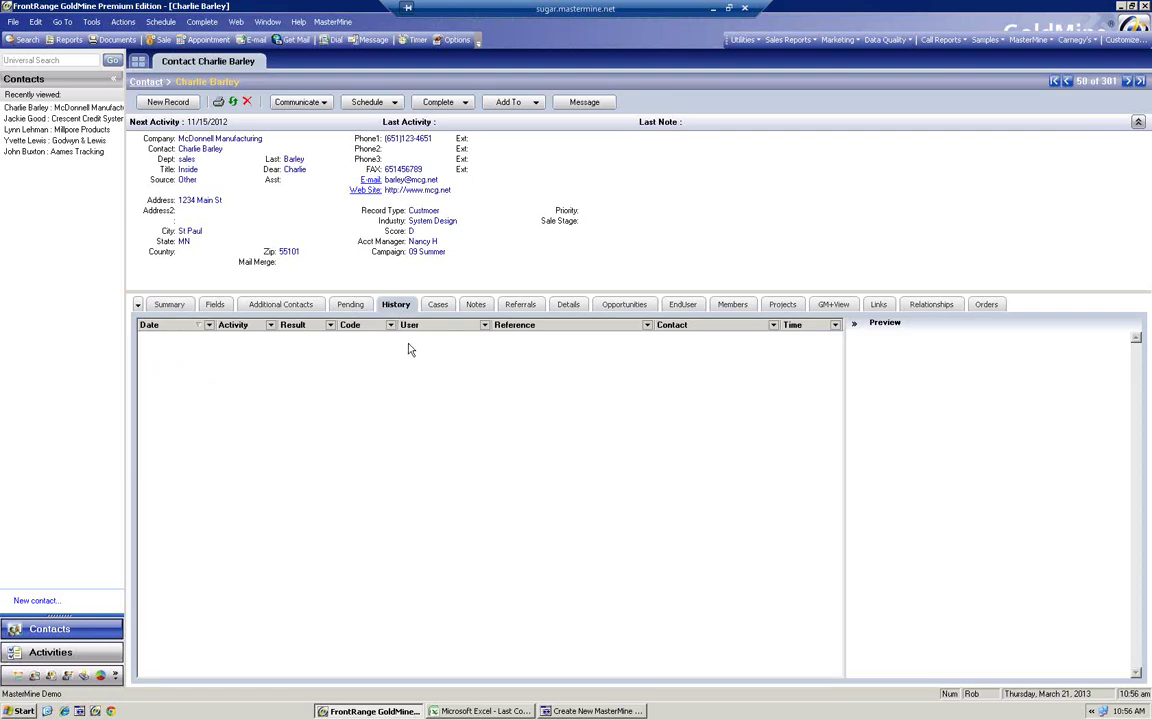
left_click(350, 305)
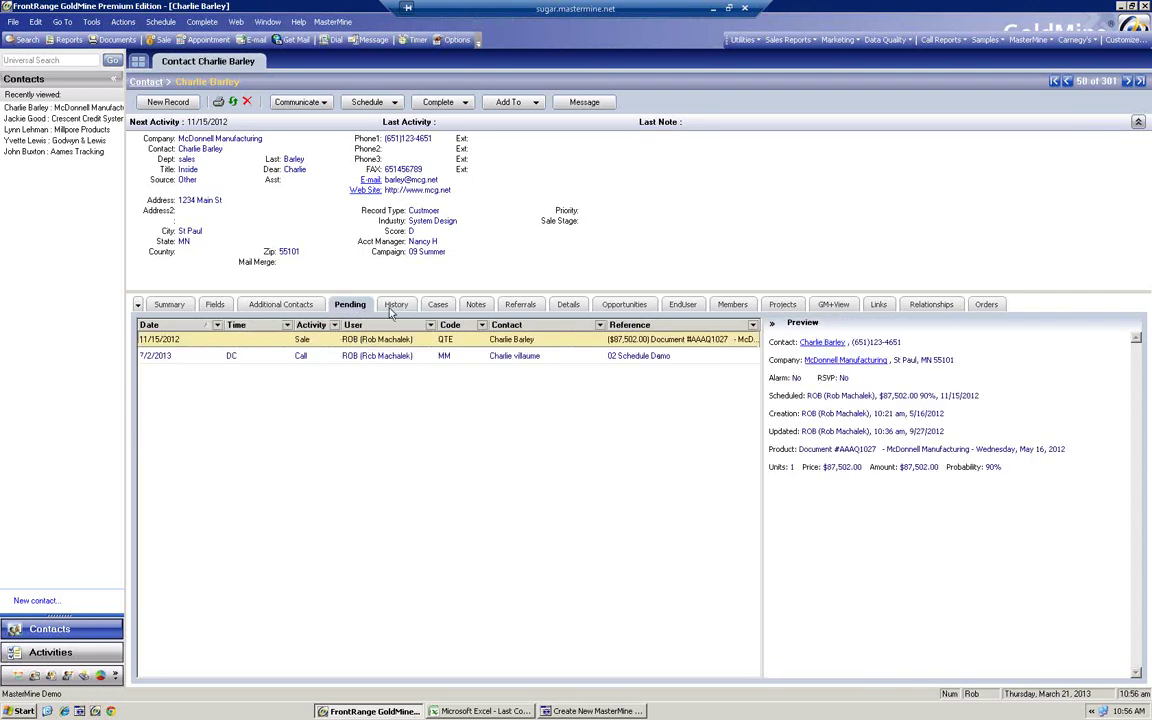
left_click(395, 305)
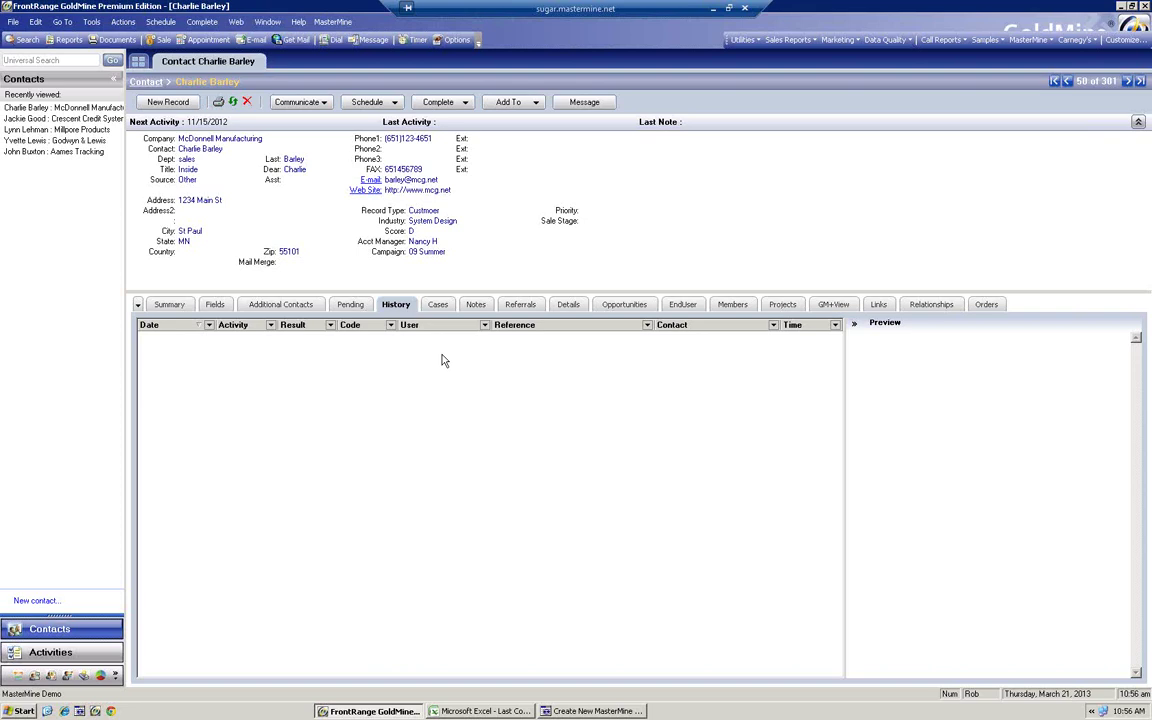
left_click(484, 711)
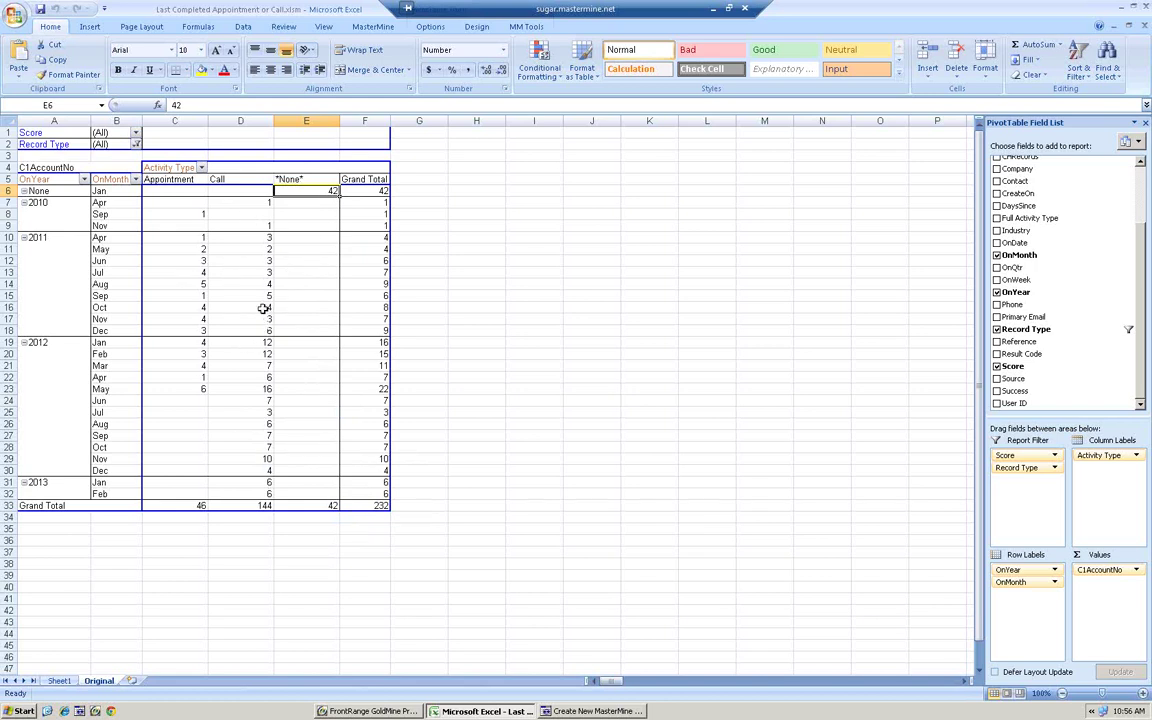
- Filter the pivot table to contacts with Score A
mouse_move(262, 308)
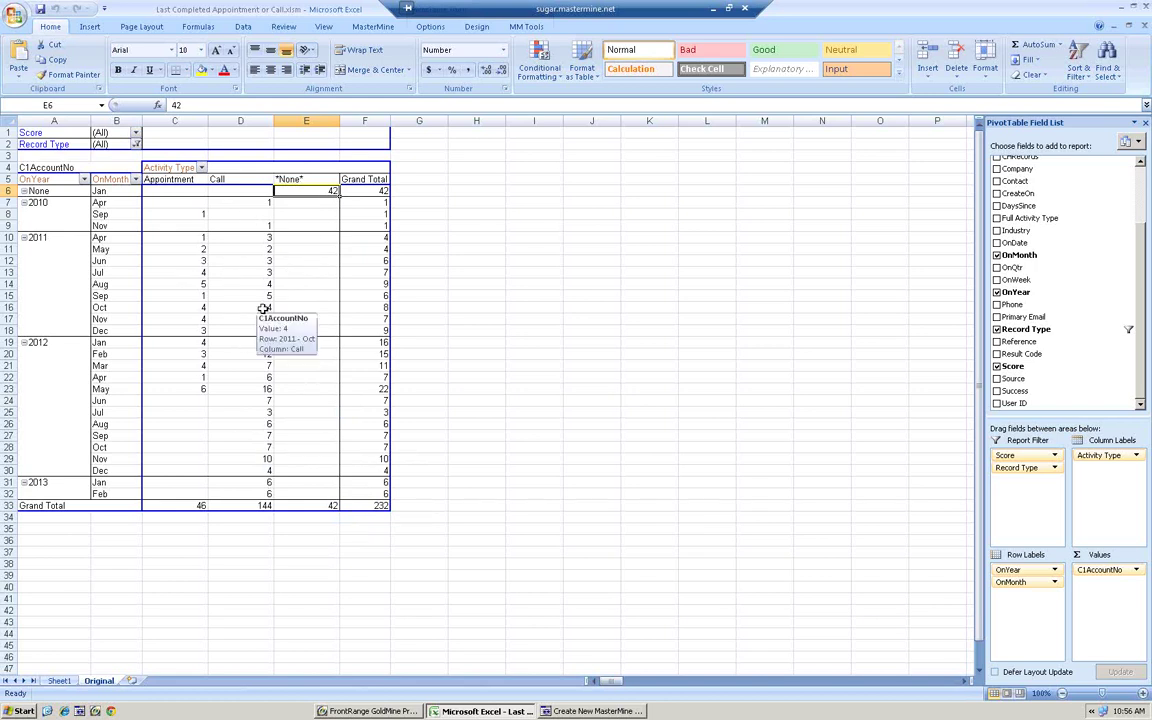
left_click(136, 135)
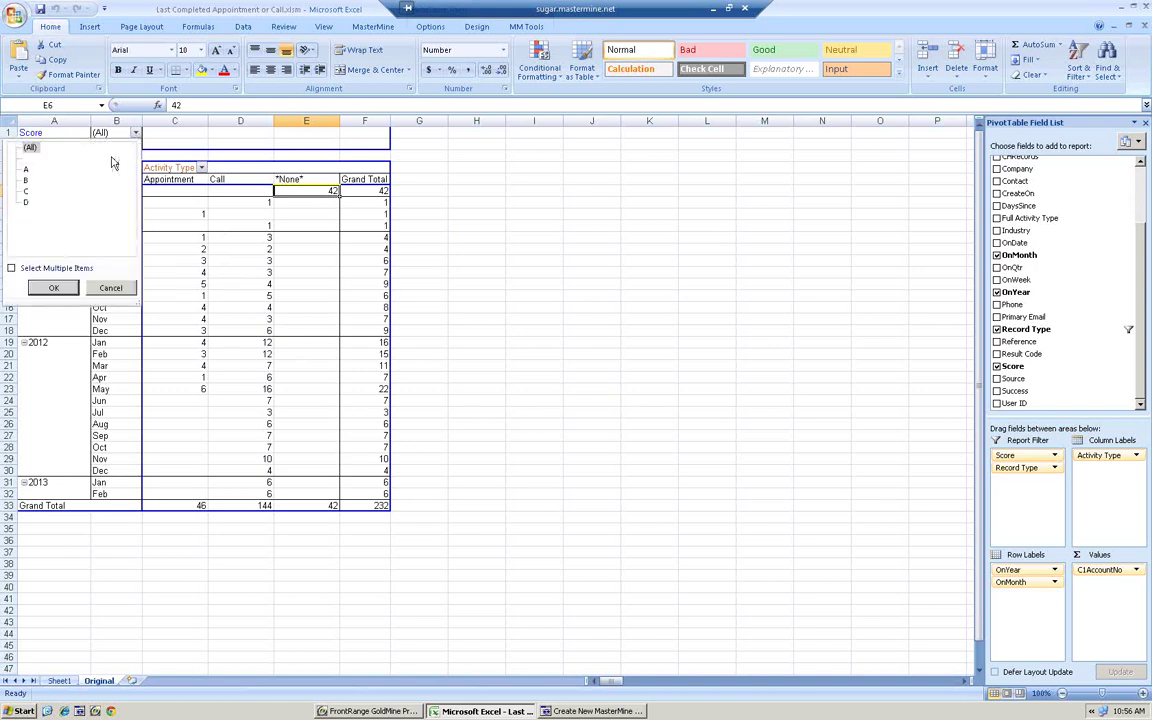
left_click(27, 169)
left_click(54, 287)
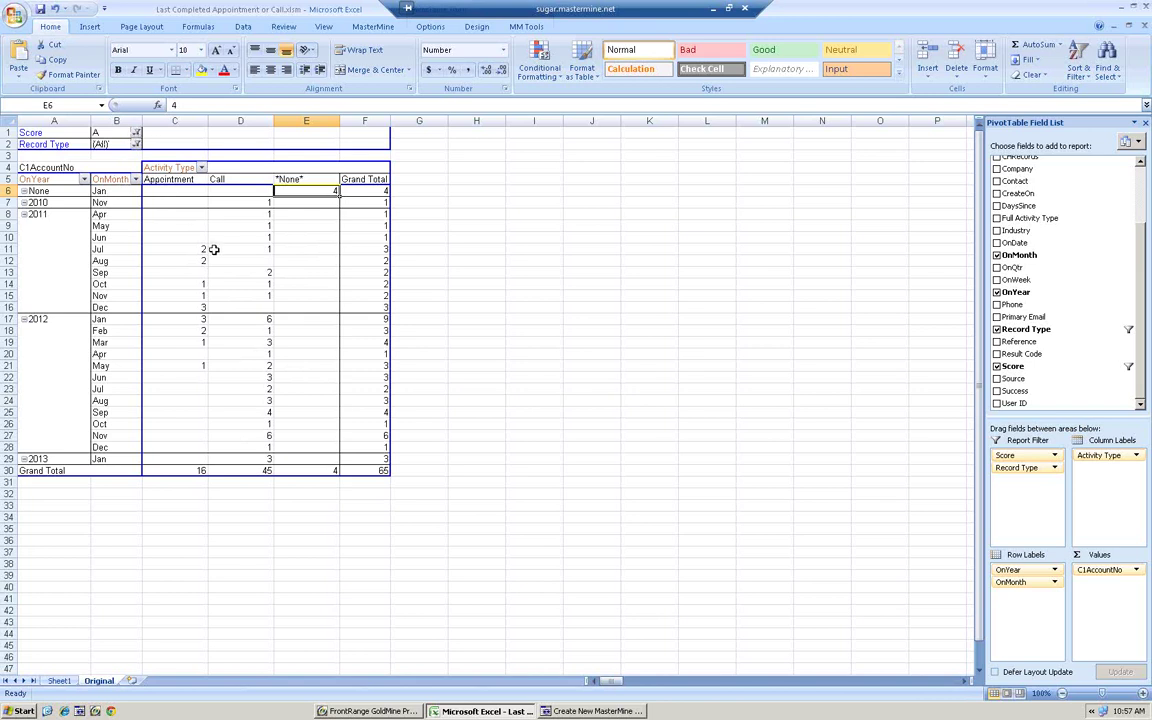
mouse_move(229, 276)
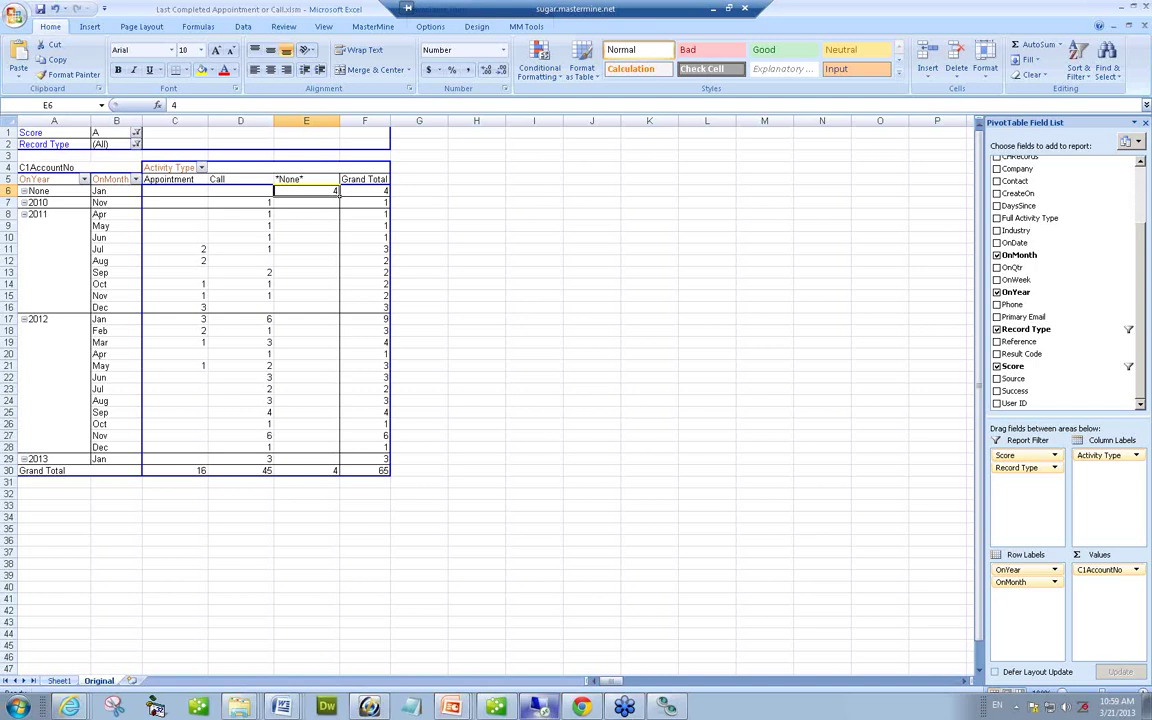
mouse_move(452, 707)
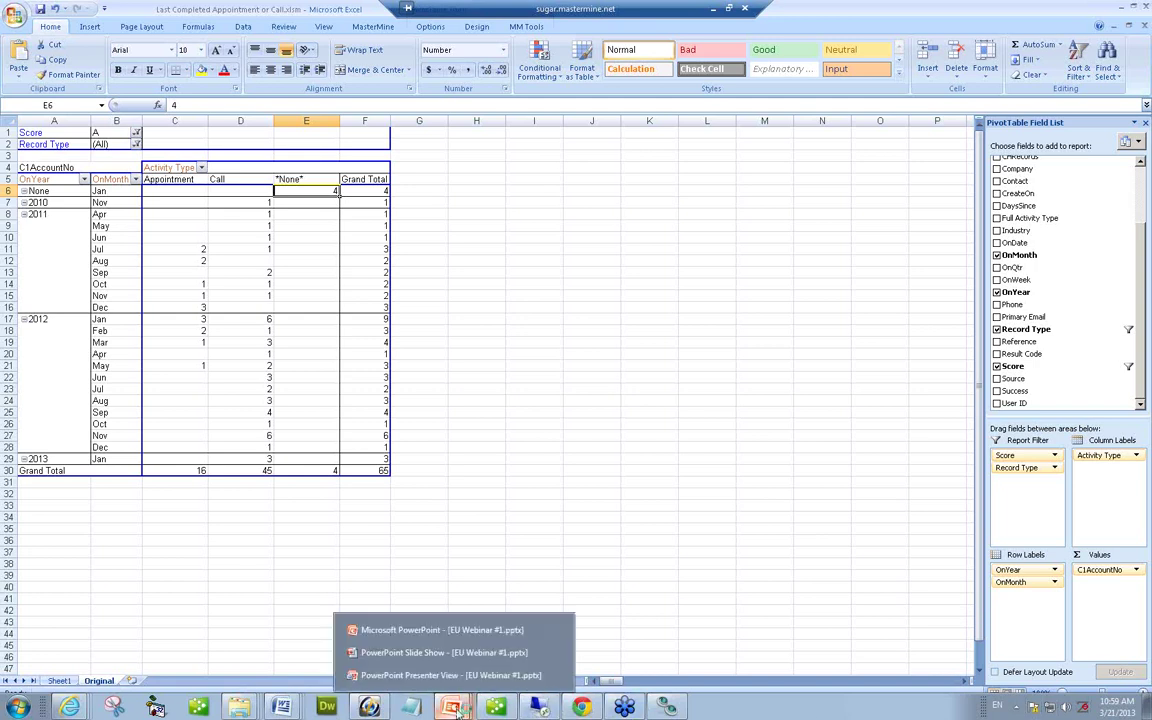
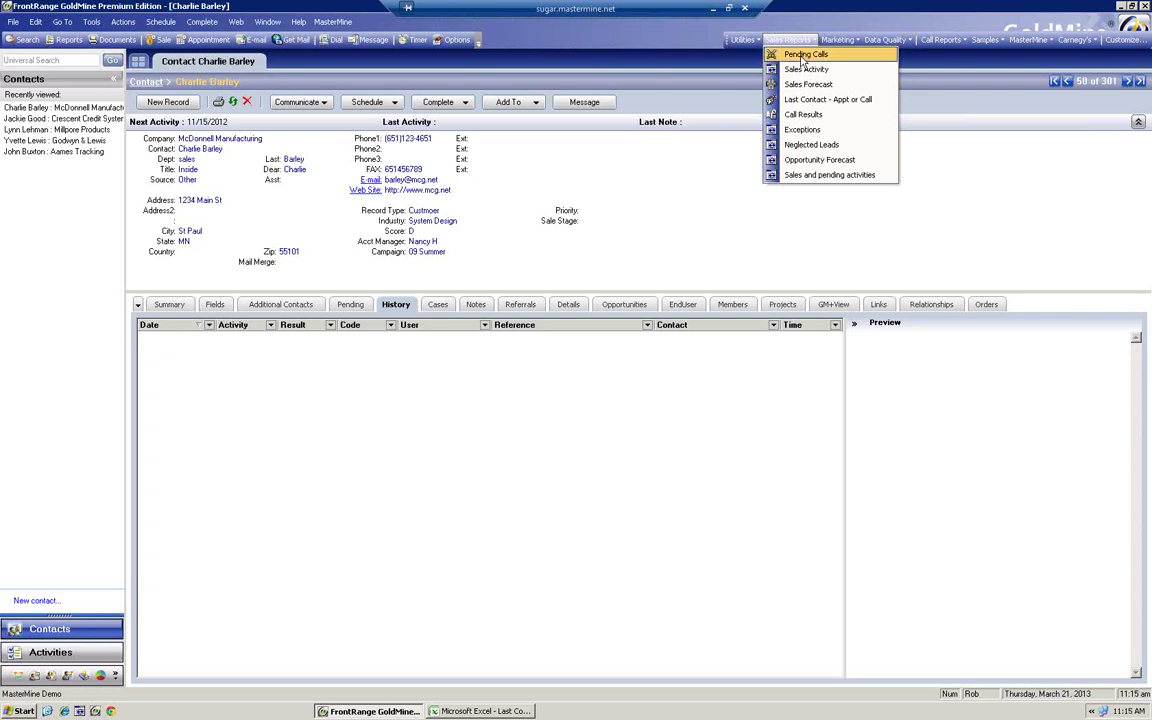
- Open the Pending Calls sales report from GoldMine
left_click(802, 56)
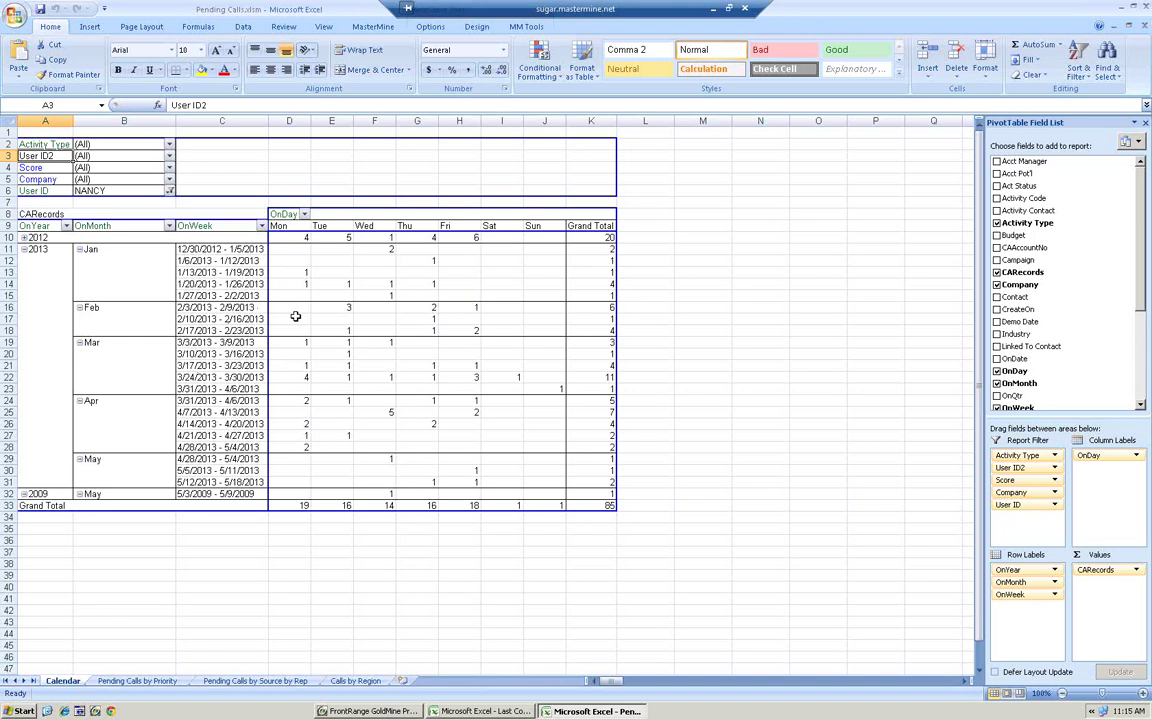
mouse_move(296, 316)
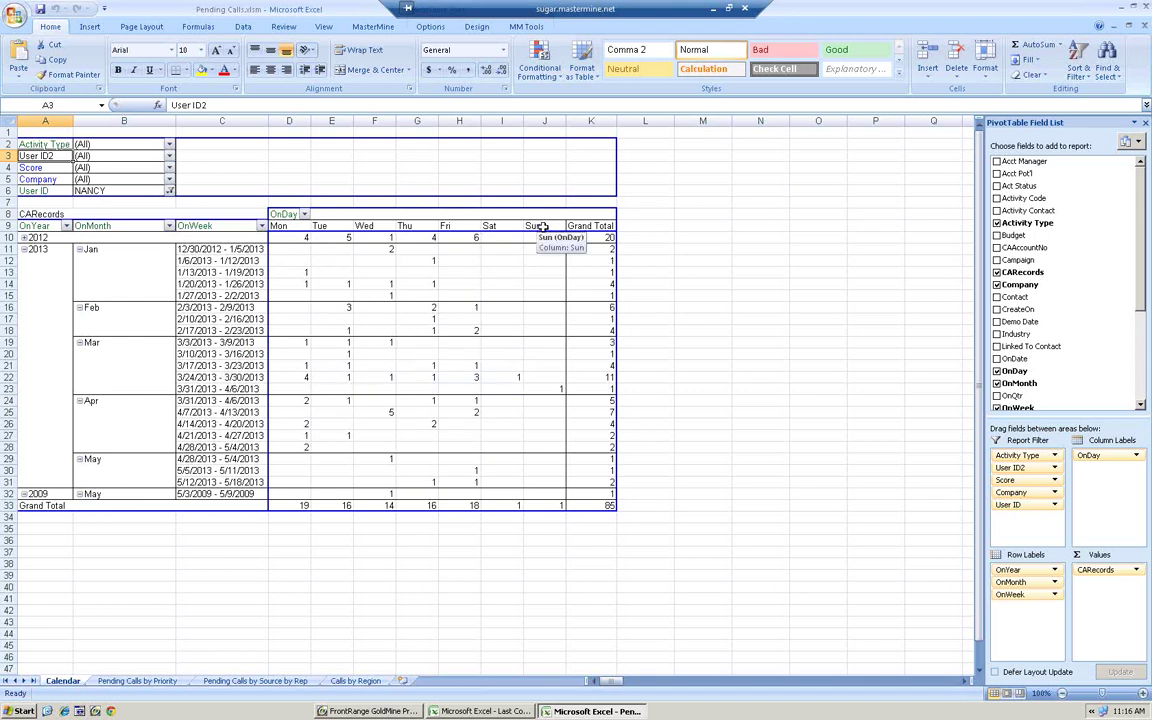
- Move the Sunday column ahead of Monday in the Calendar pivot table and return it to the end of the week
left_click_drag(538, 227, 294, 235)
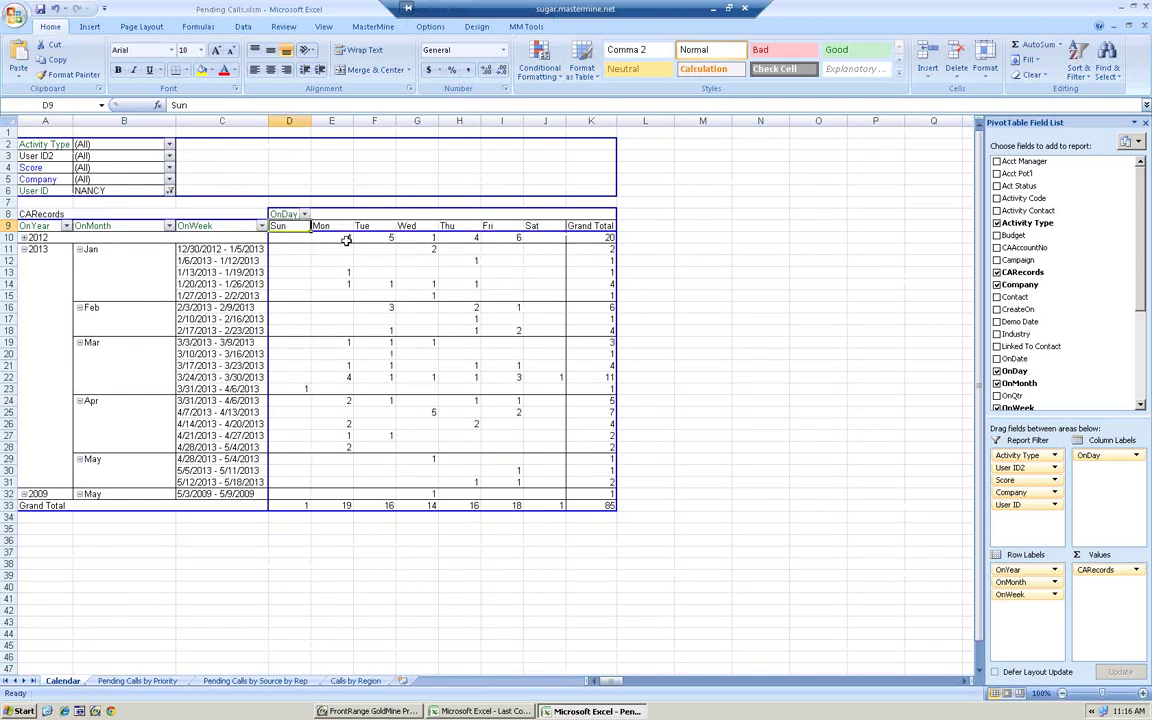
left_click_drag(272, 218, 561, 232)
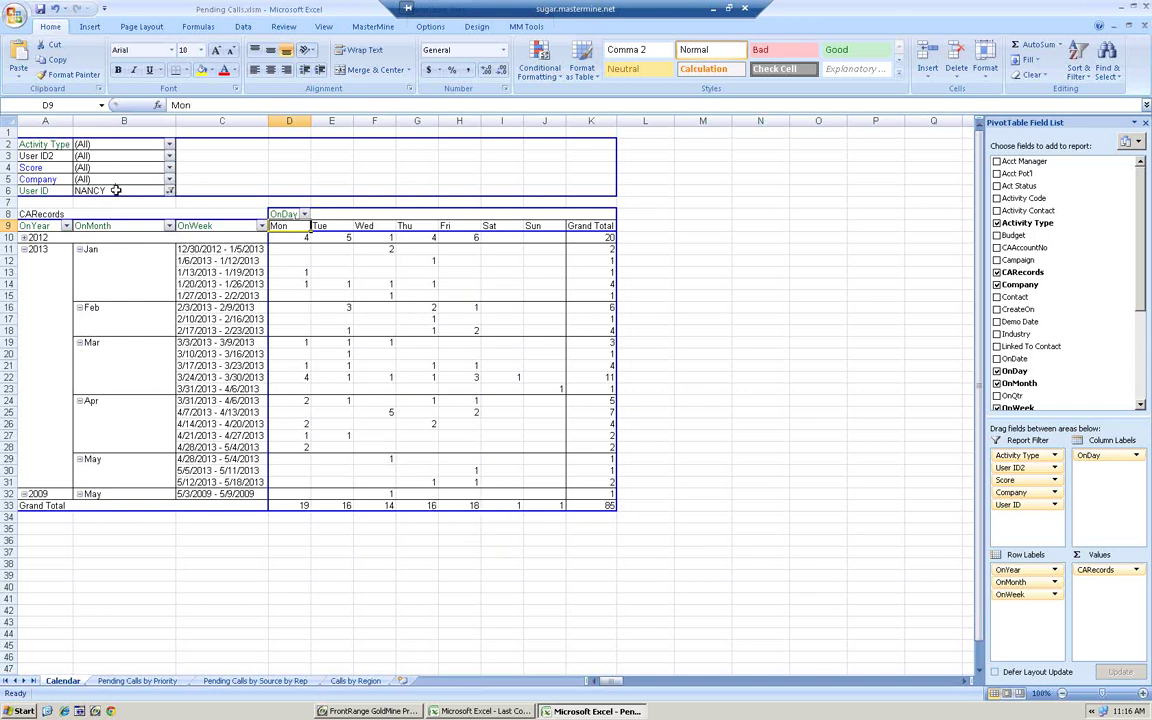
- Filter the Calendar pivot table by User ID to the second individual user listed
left_click(169, 190)
left_click(69, 227)
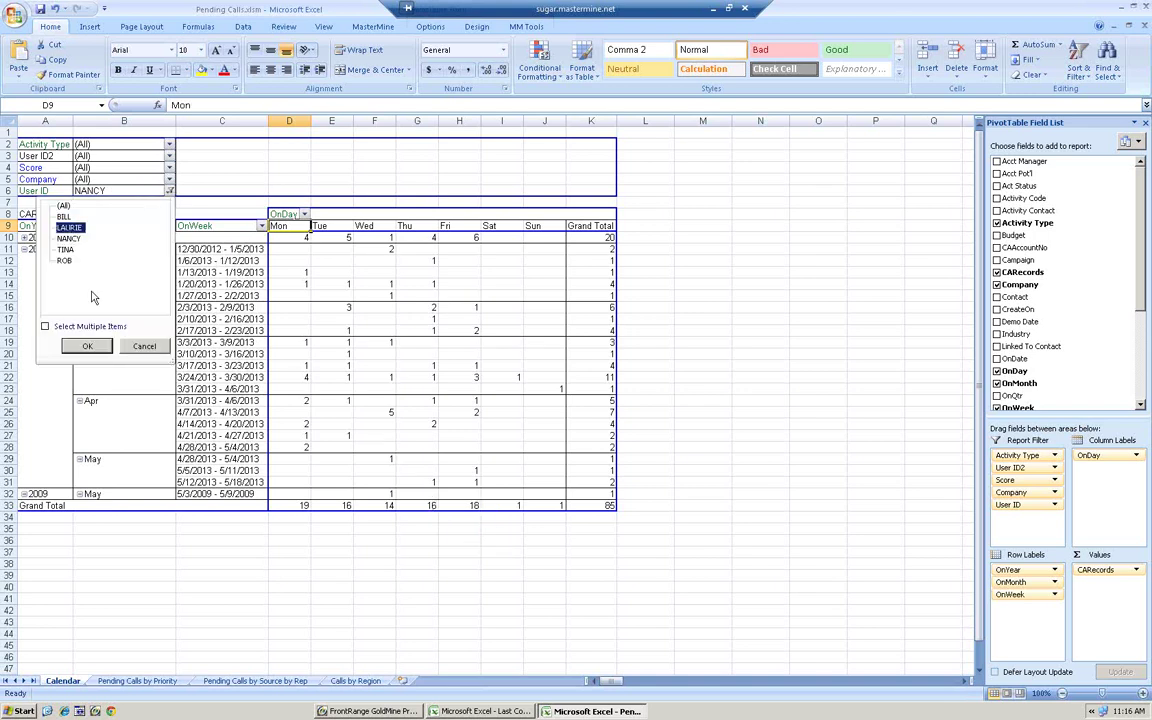
left_click(90, 345)
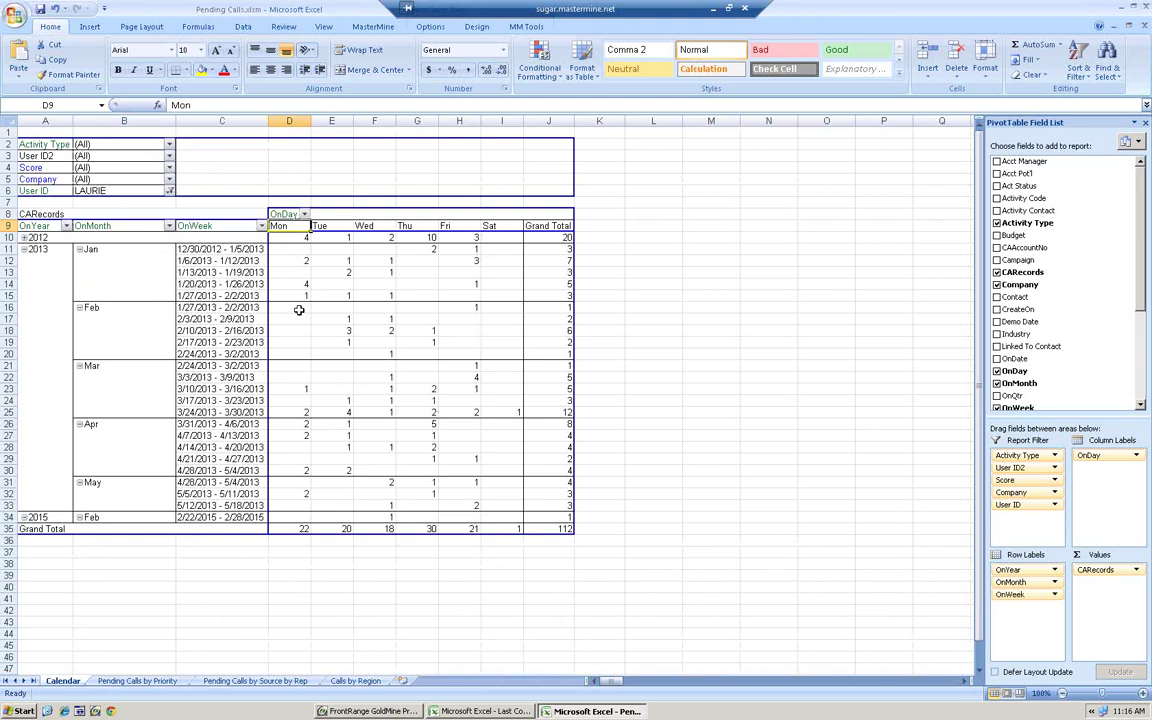
- Switch the Calendar's User ID filter to the last user listed
left_click(169, 190)
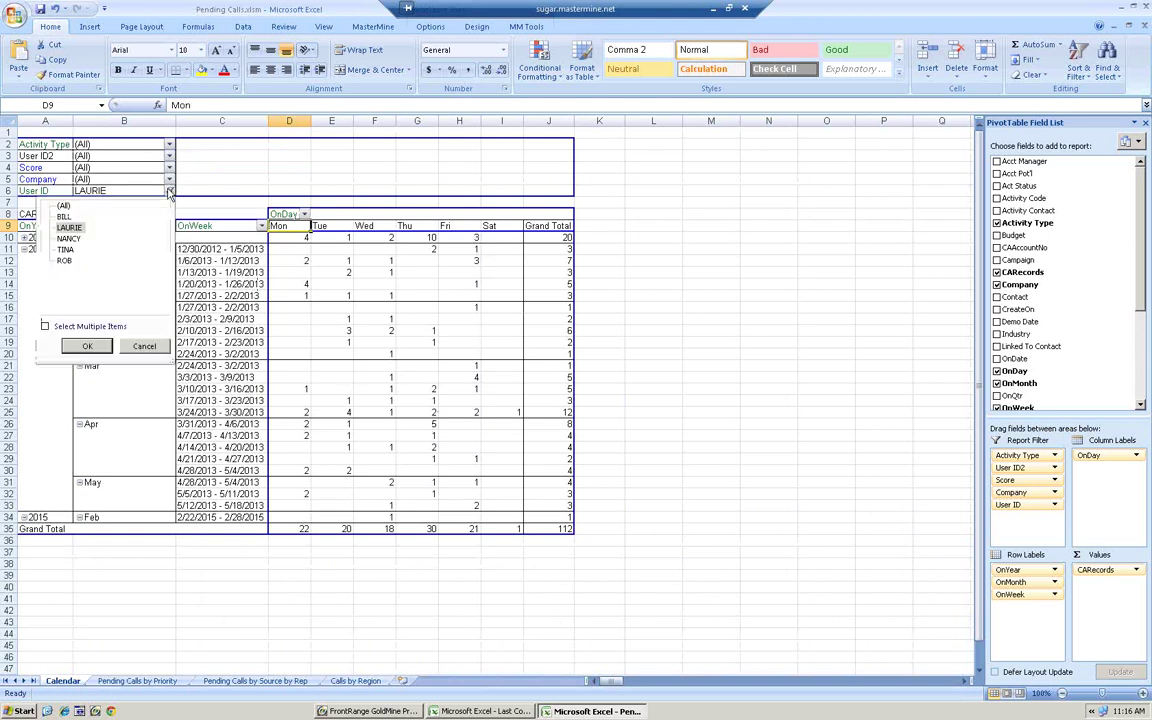
left_click(64, 260)
left_click(87, 345)
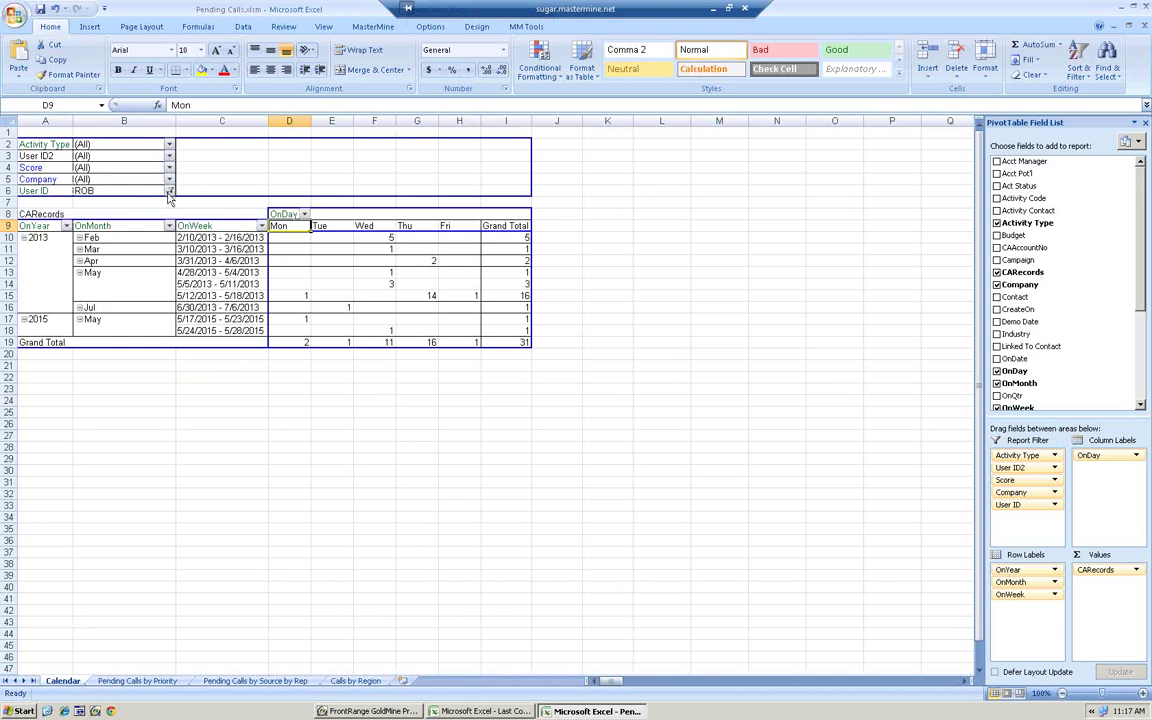
- Switch the Calendar pivot table's User ID filter back to the second individual user listed
left_click(169, 191)
left_click(75, 228)
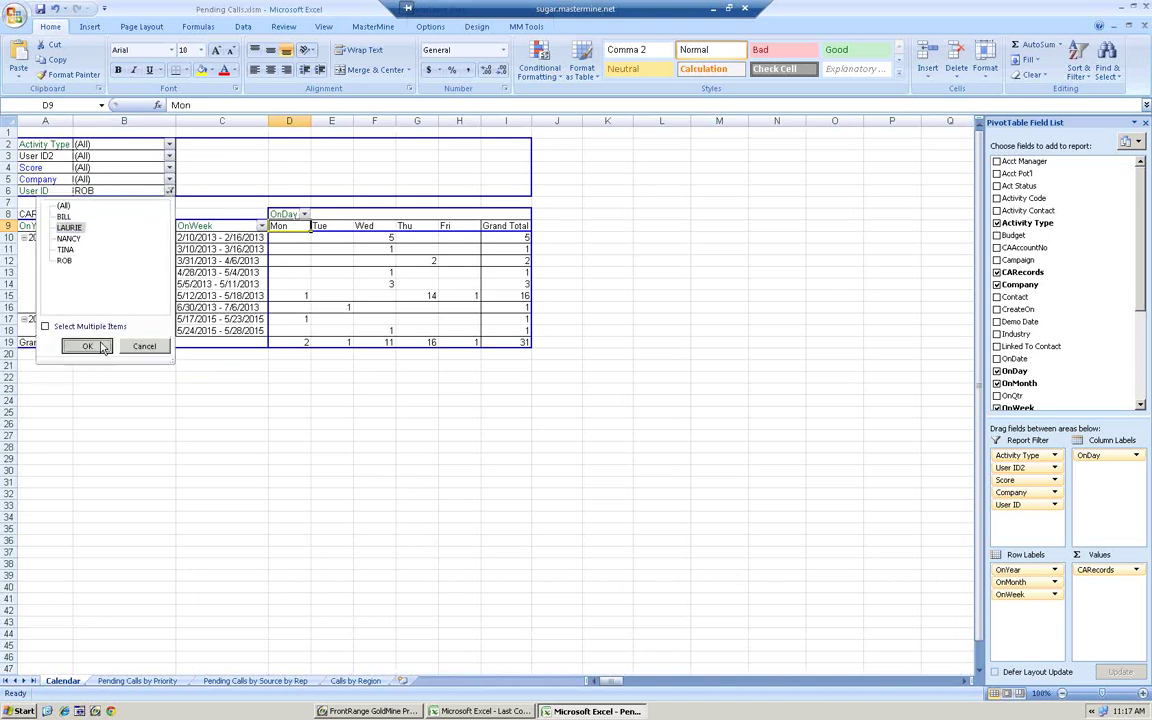
left_click(87, 345)
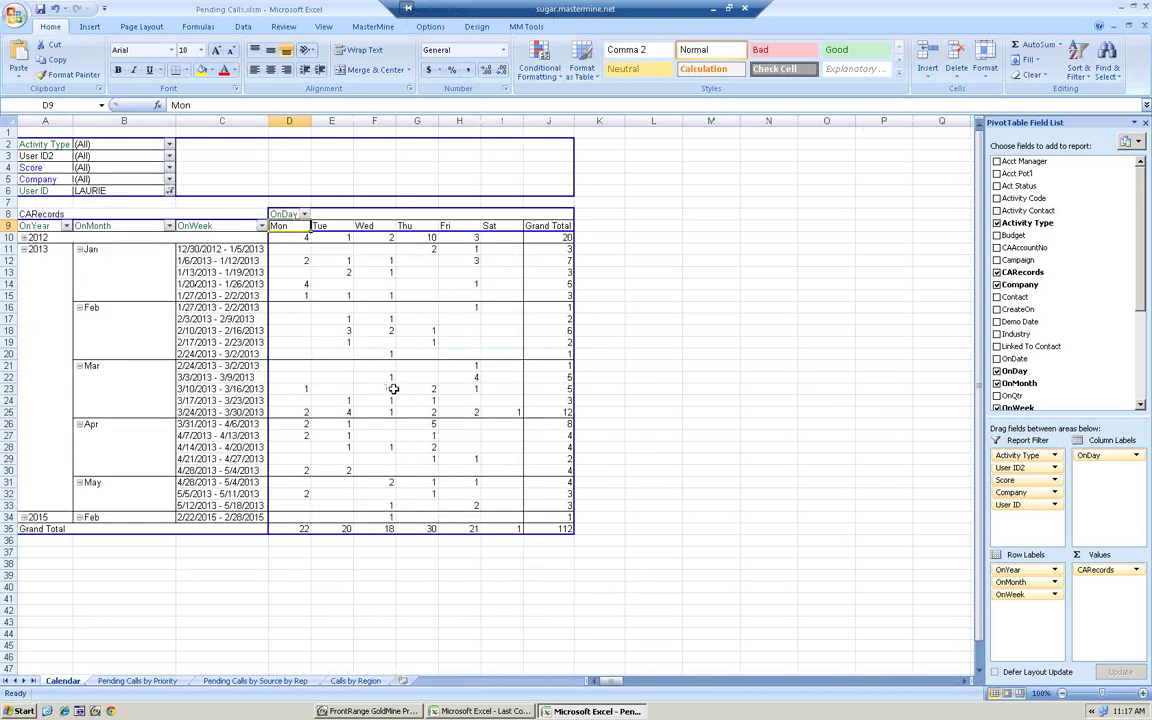
mouse_move(394, 389)
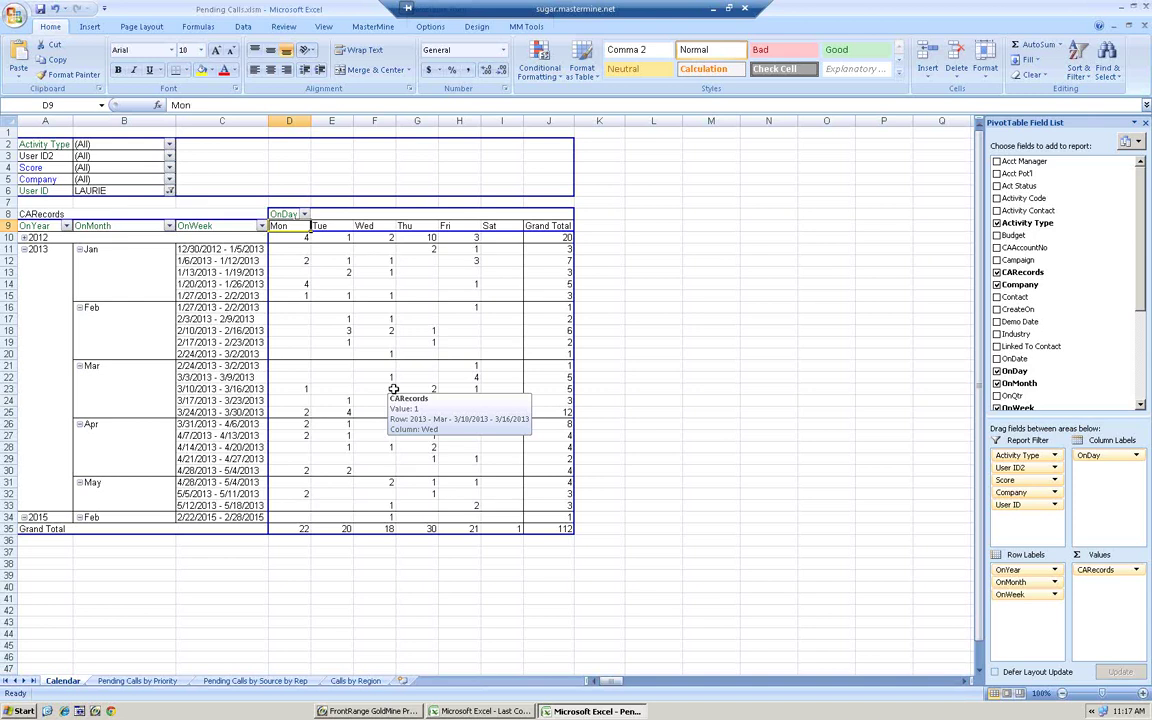
- Drill down into the 2012 grand total to list its pending call records on a new sheet
left_click(548, 237)
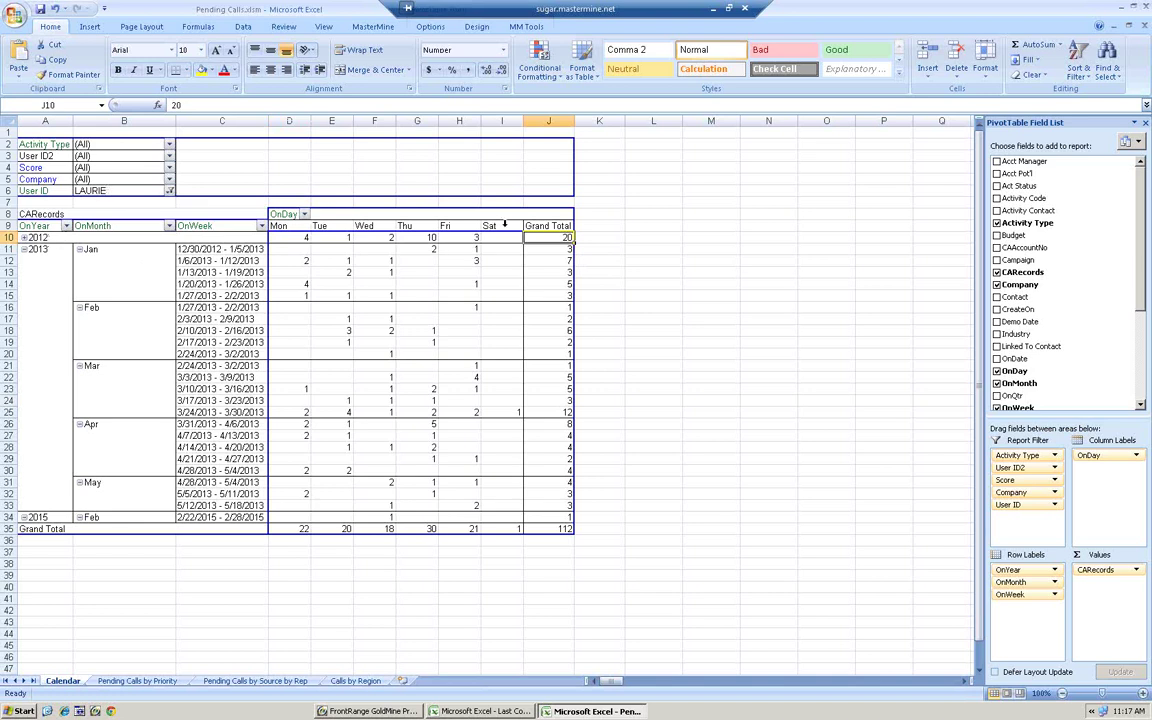
mouse_move(548, 238)
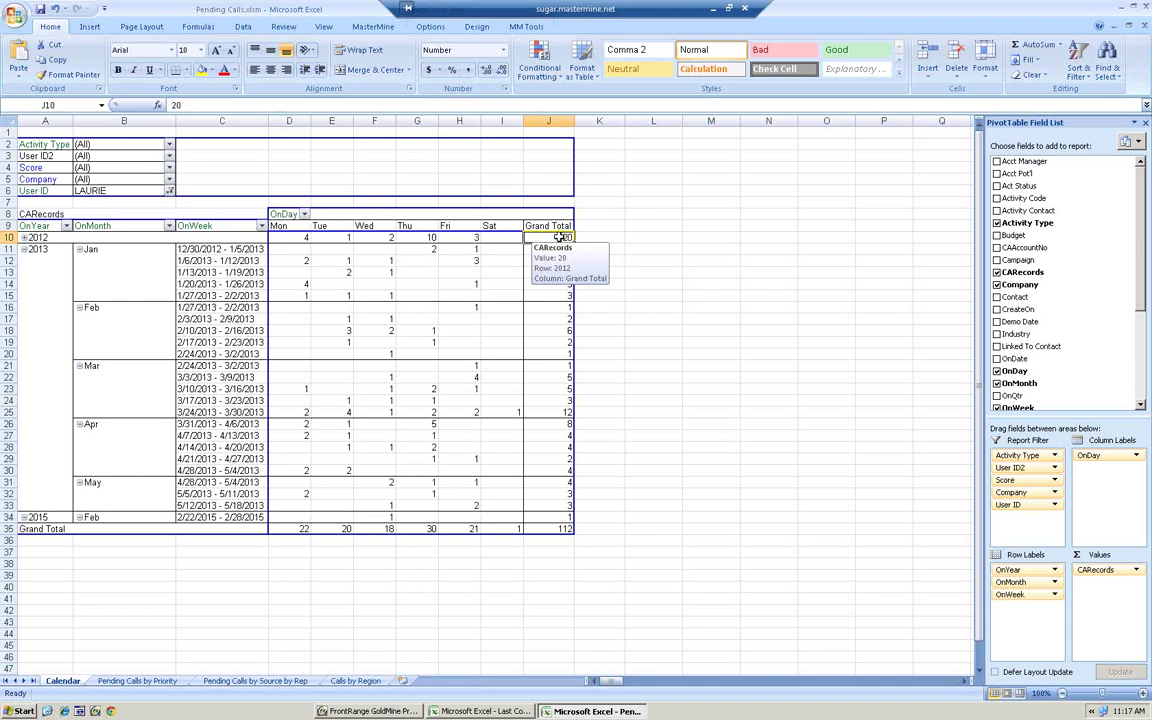
double_click(558, 237)
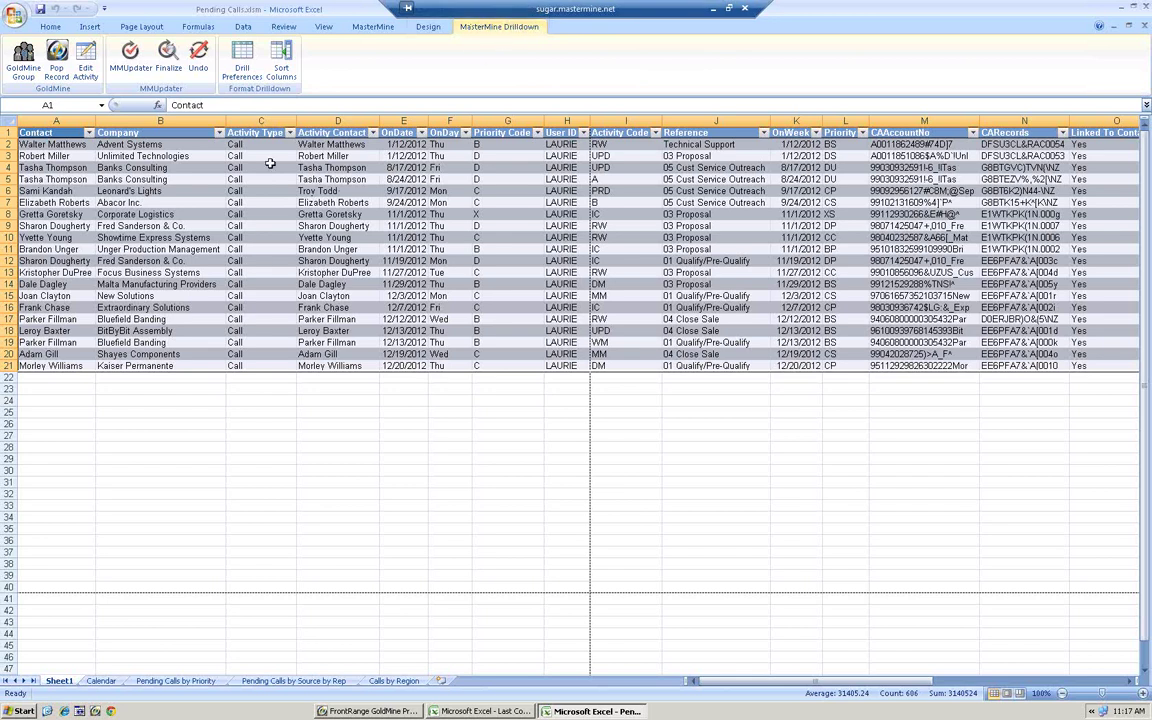
- Open the Advent Systems call activity in GoldMine from the drilldown list and close it without changes
left_click(158, 144)
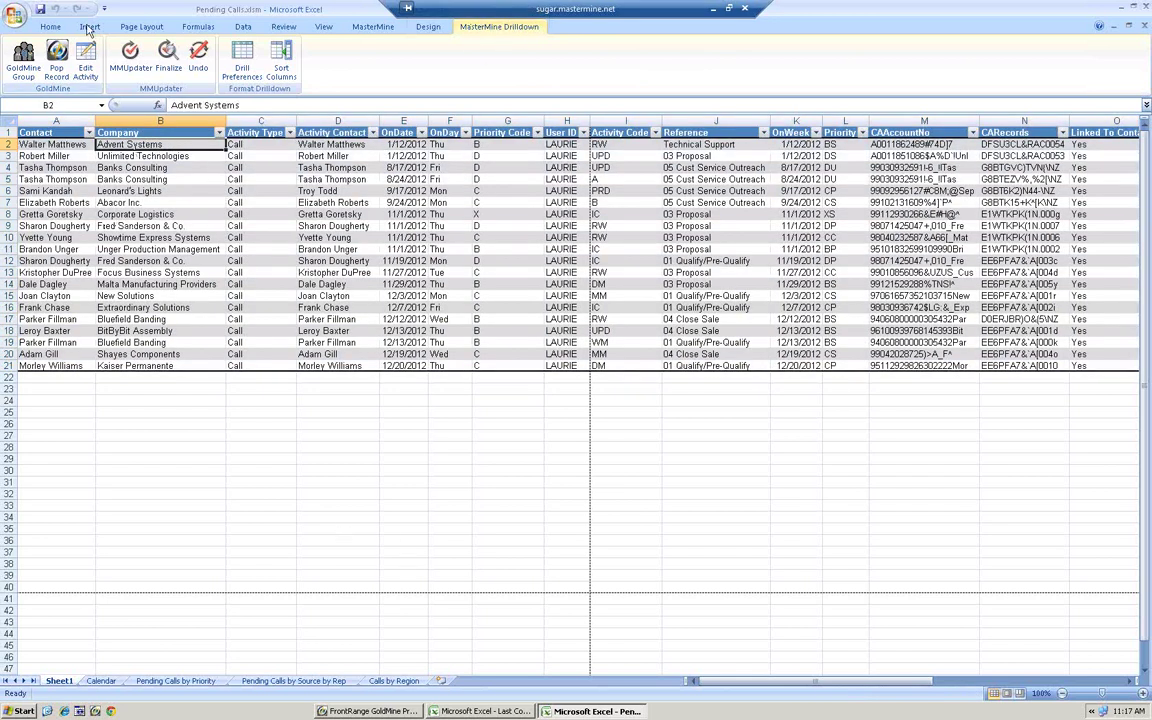
left_click(86, 62)
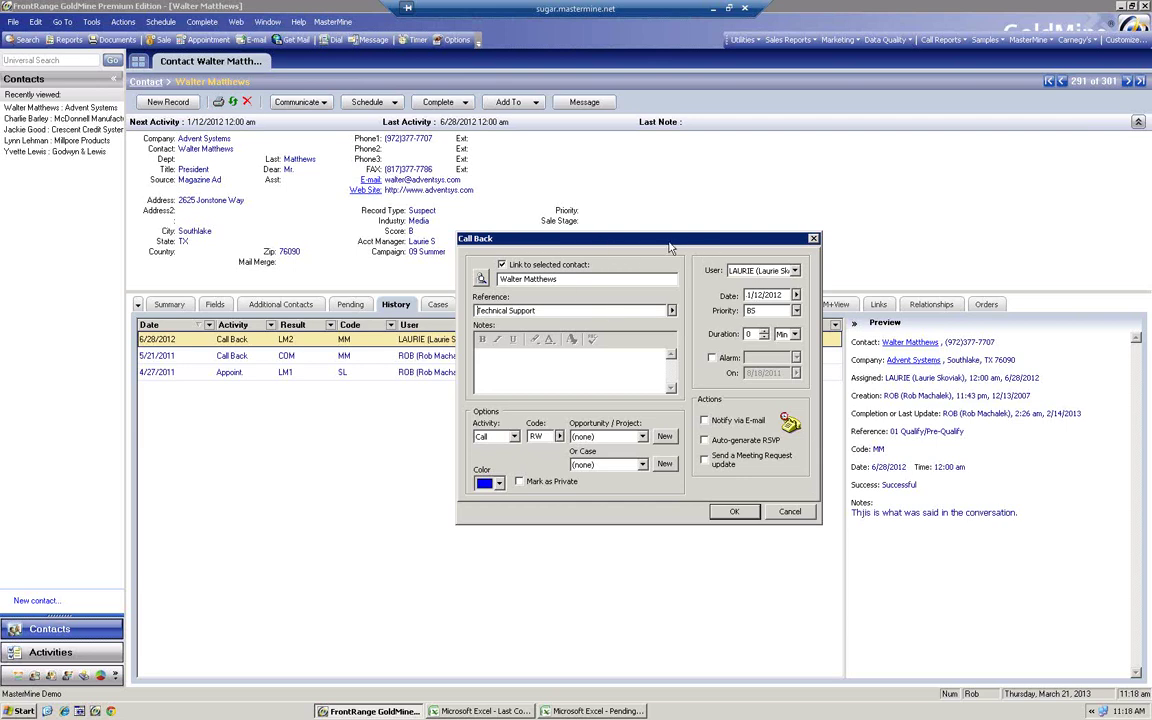
left_click(791, 512)
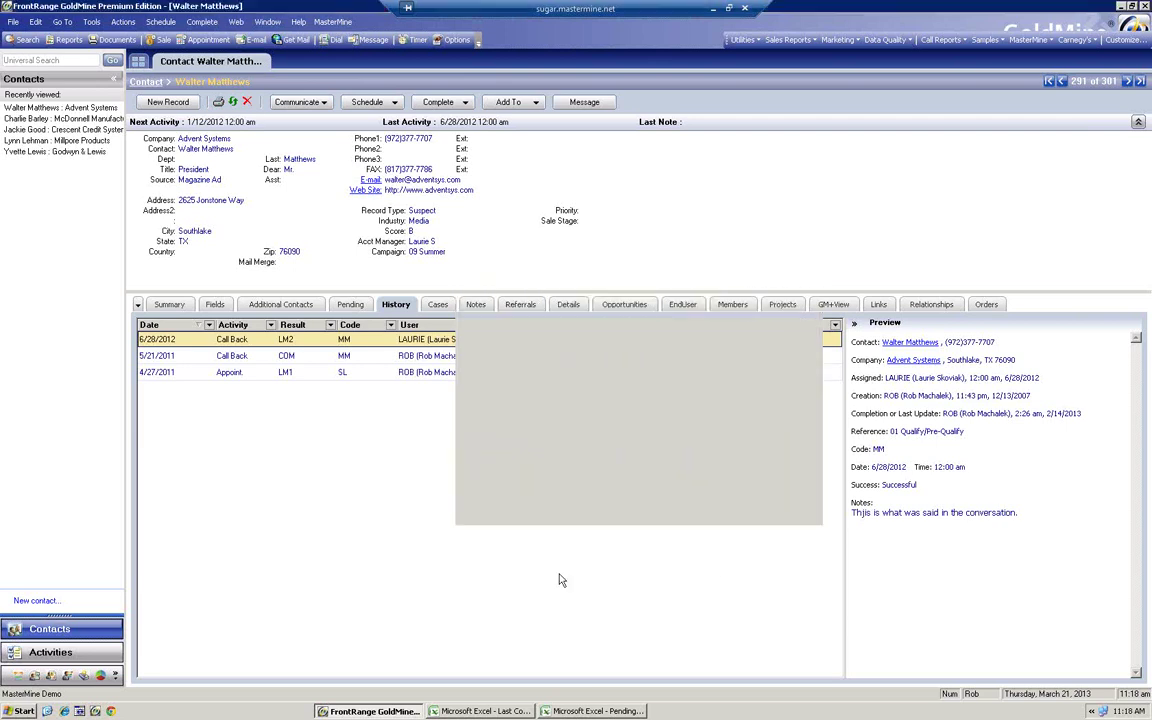
- Return to the Pending Calls workbook in Excel and select all OnDate values in the drilldown list
left_click(505, 711)
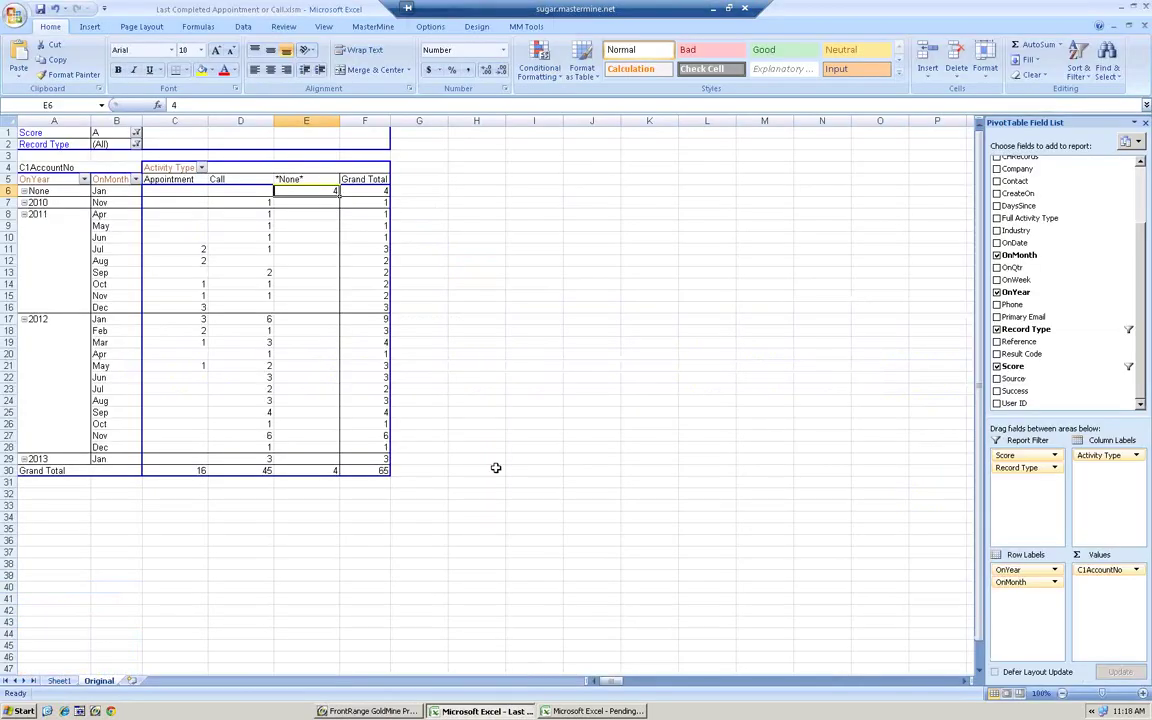
left_click(597, 711)
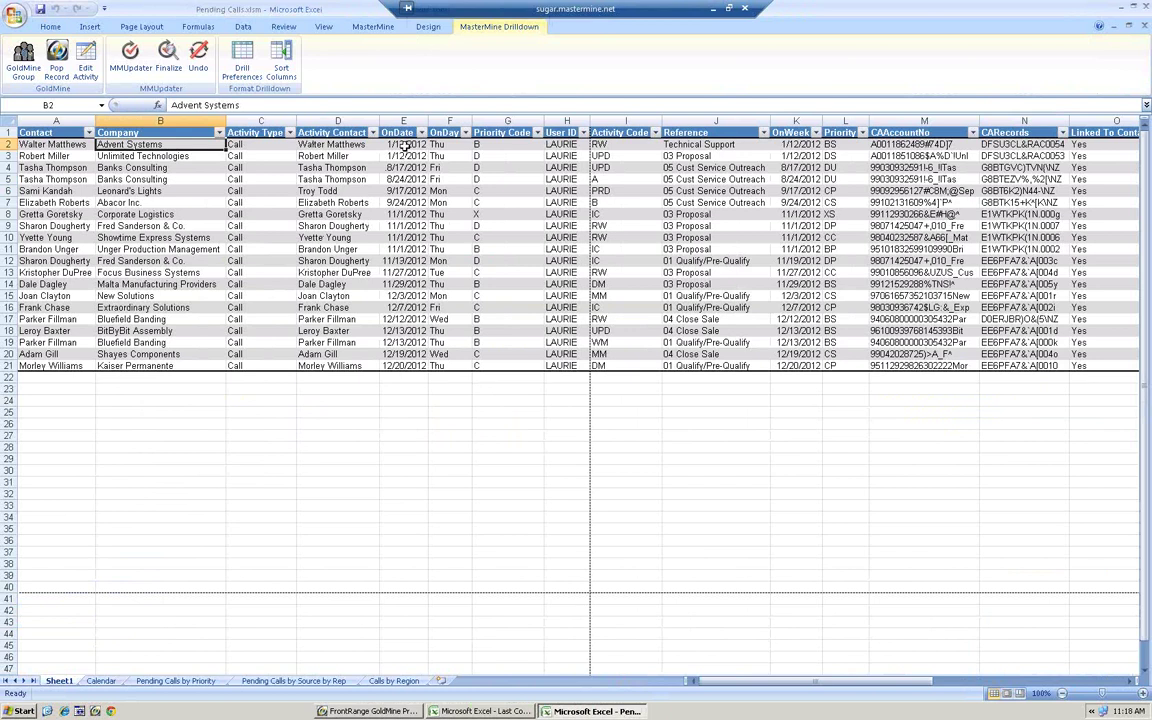
left_click_drag(404, 144, 413, 367)
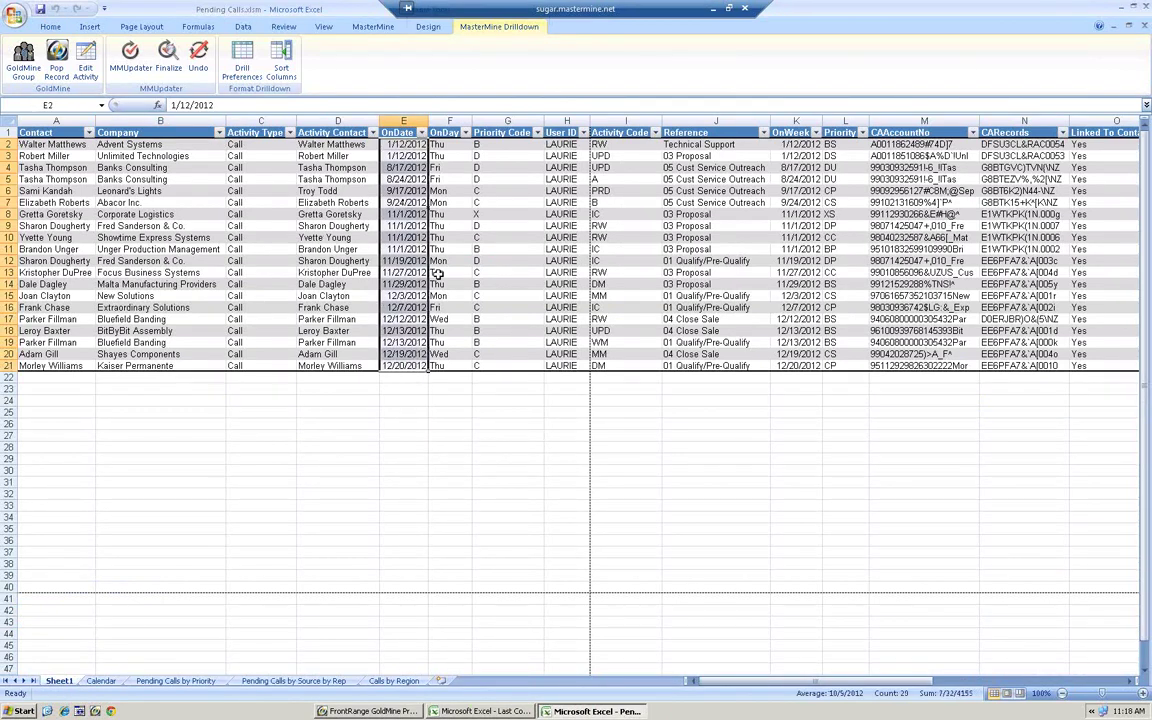
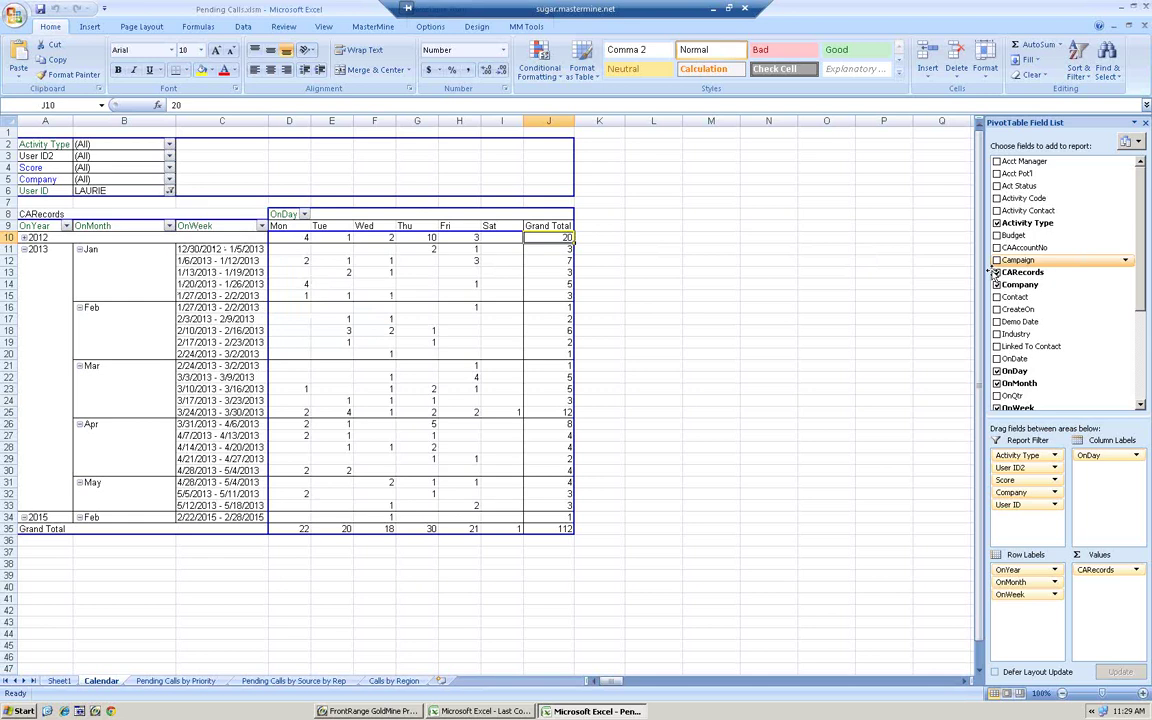
- Move the OnWeek field from the Calendar pivot table's row labels to its report filters
scroll(1141, 365, "down", 3)
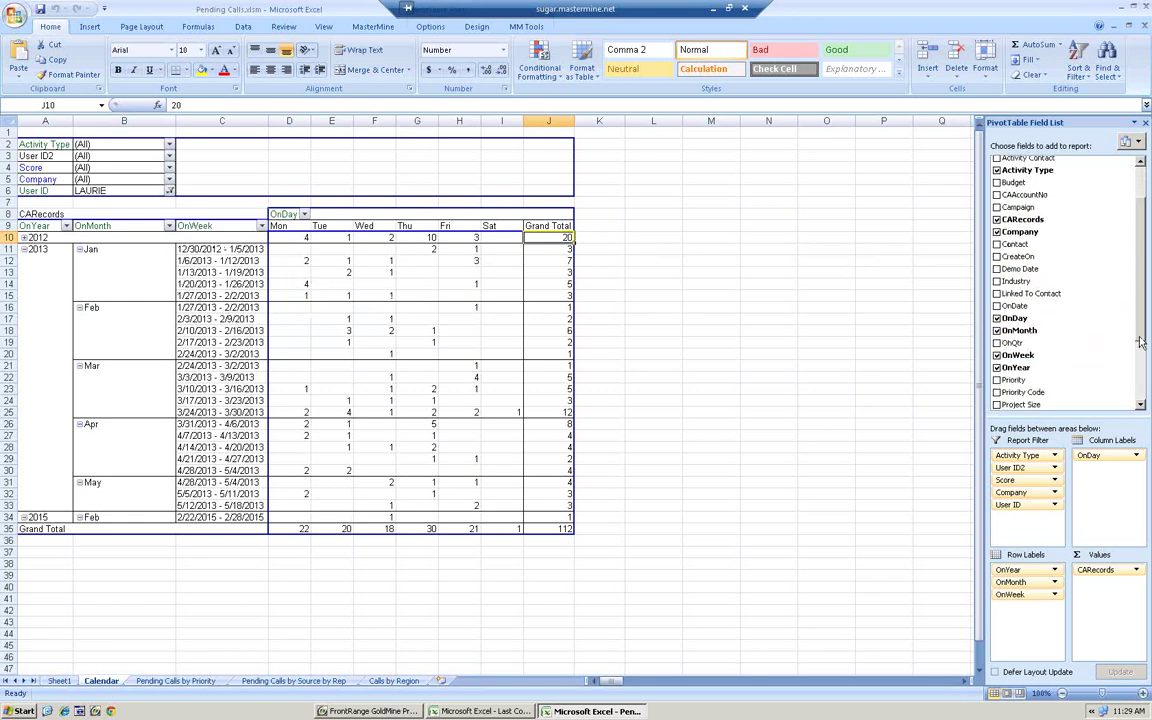
scroll(1141, 365, "down", 2)
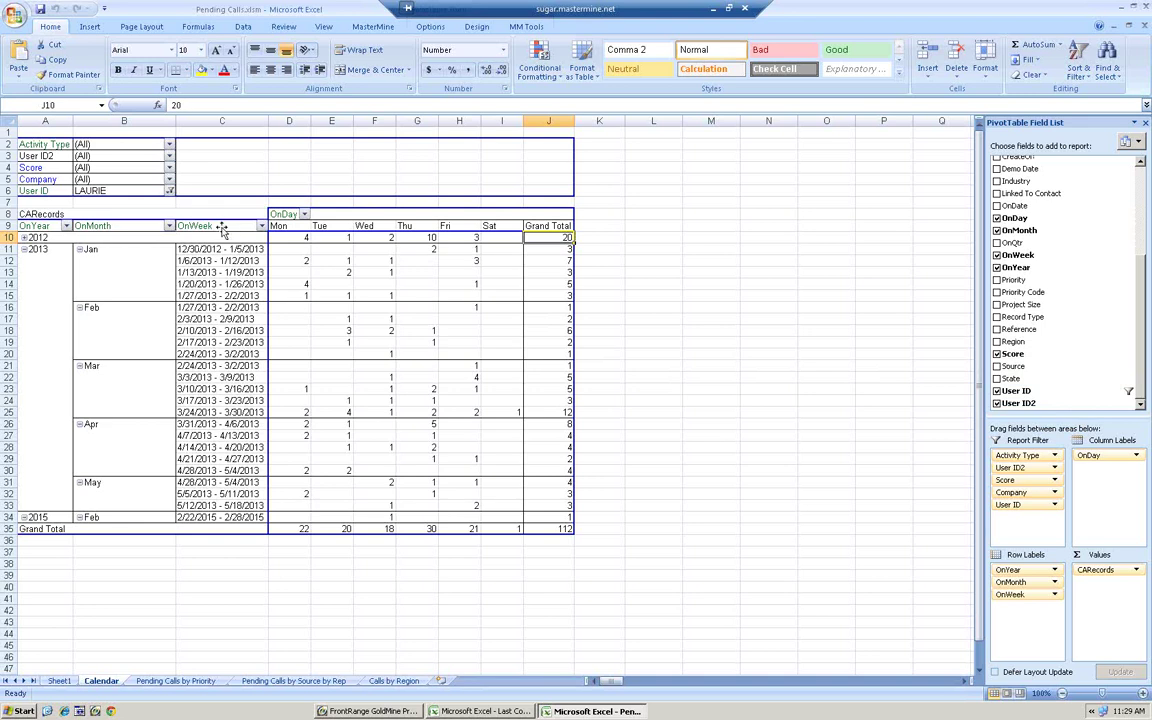
left_click(193, 226)
left_click_drag(193, 226, 80, 195)
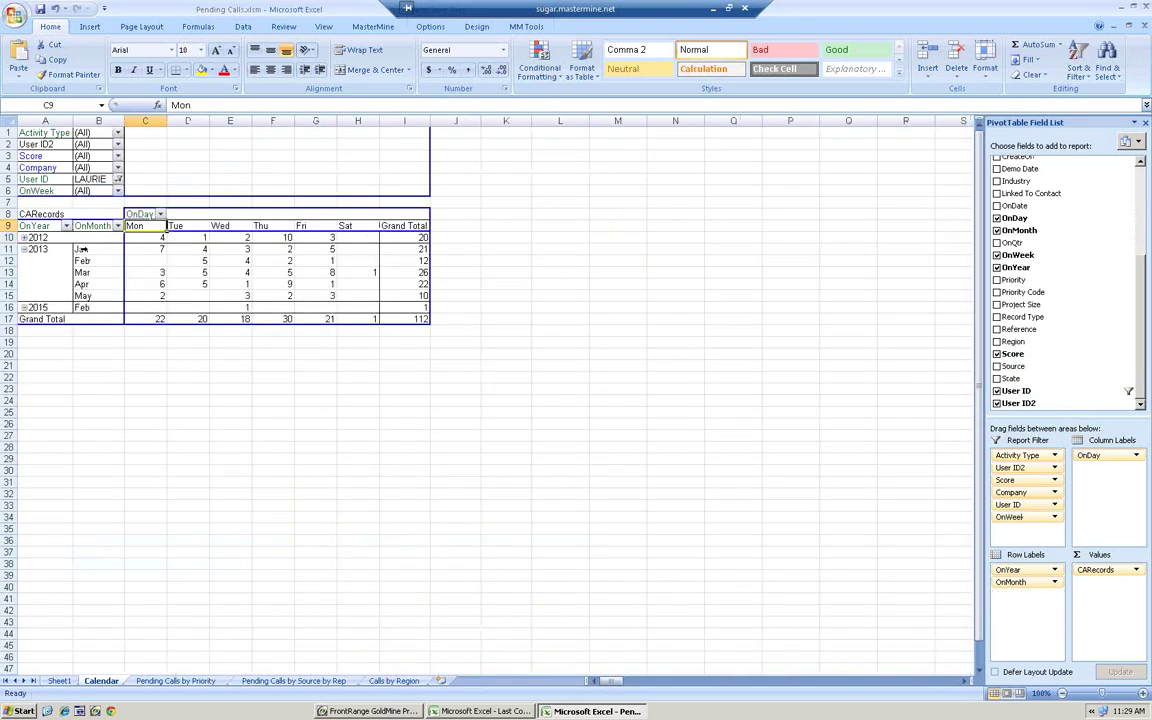
- Inspect the date range and grouping settings behind the OnMonth field and close them without changes
left_click(99, 228)
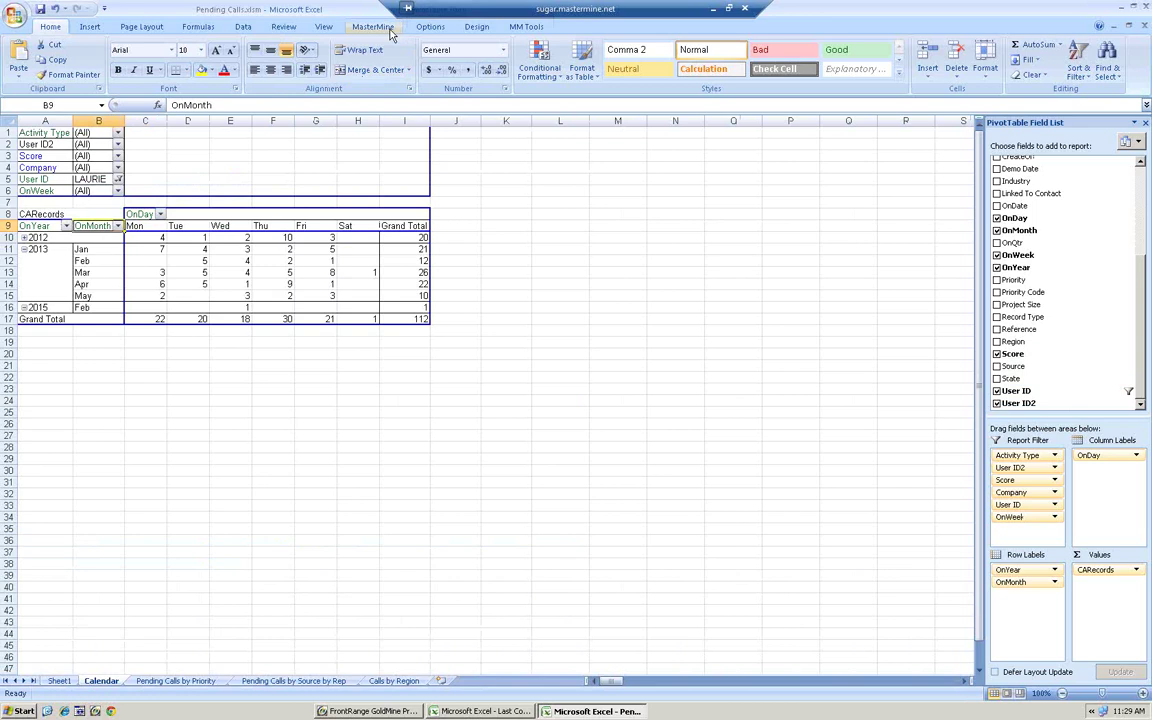
left_click(537, 28)
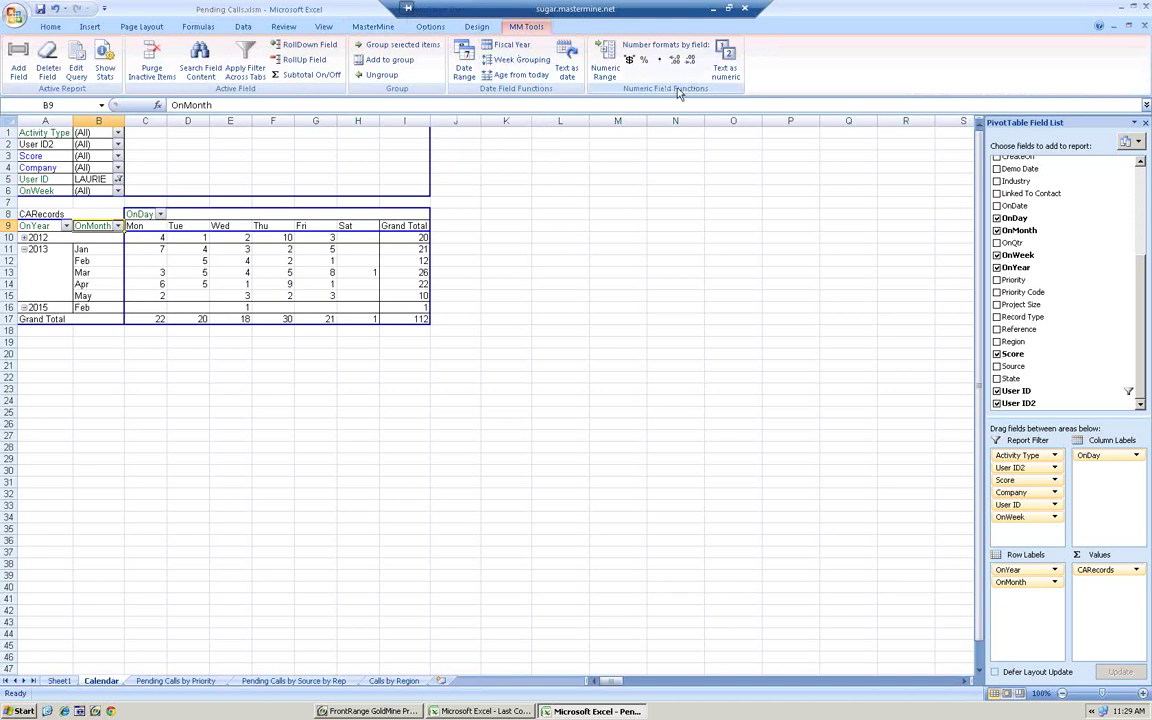
left_click(100, 250)
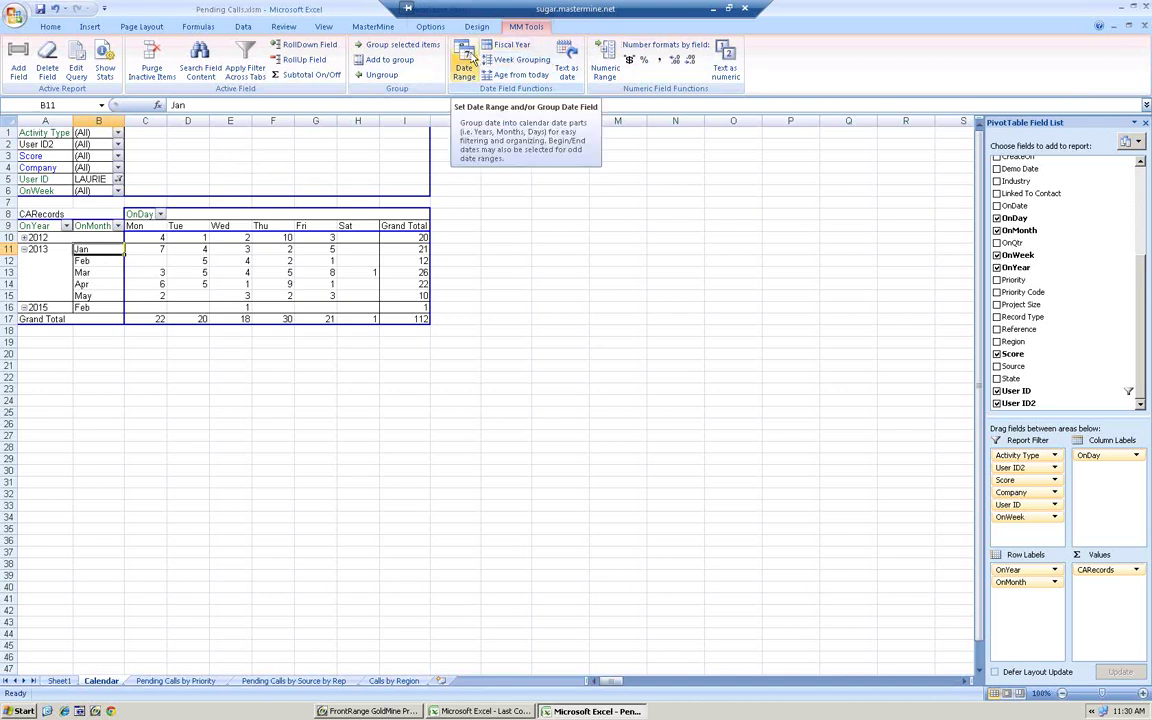
left_click(470, 62)
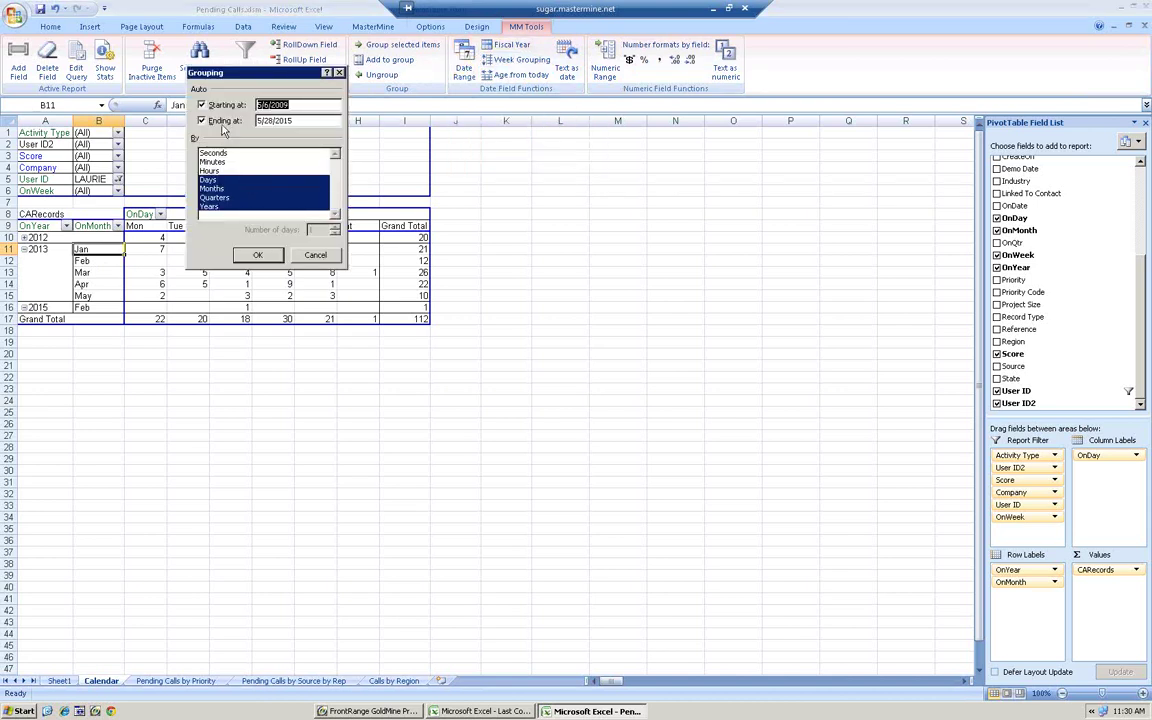
left_click(315, 256)
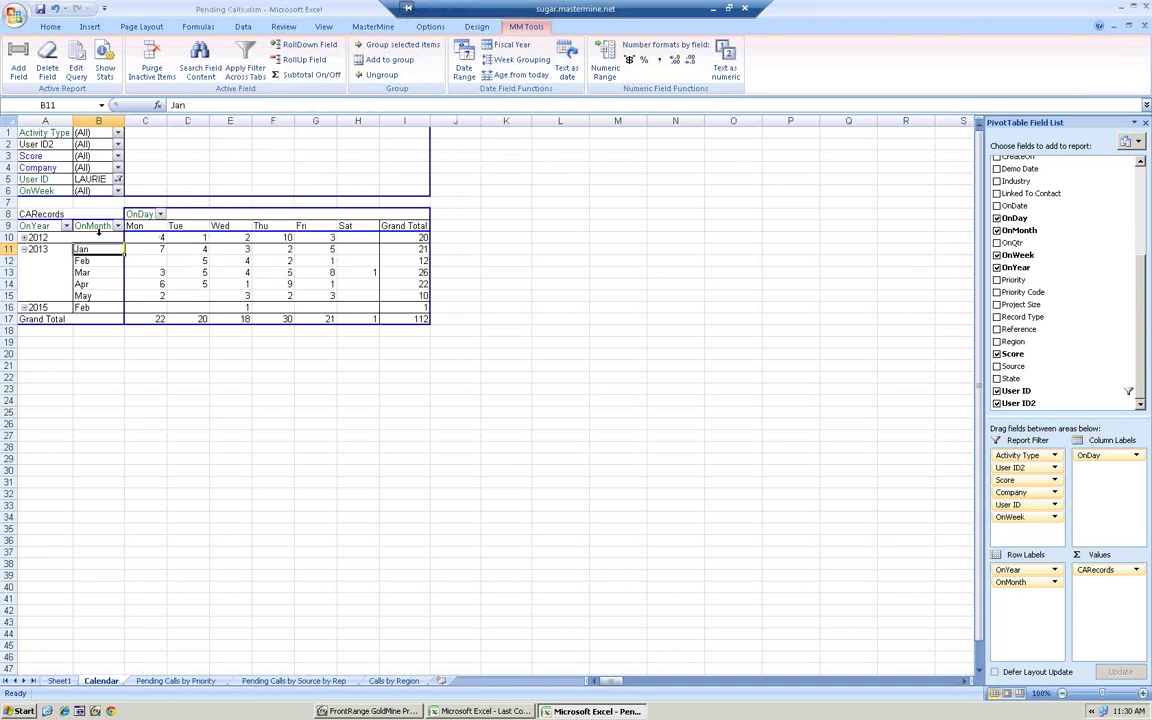
- Ungroup the Calendar's row dates and regroup OnDate by Days, Months and Years
left_click(362, 74)
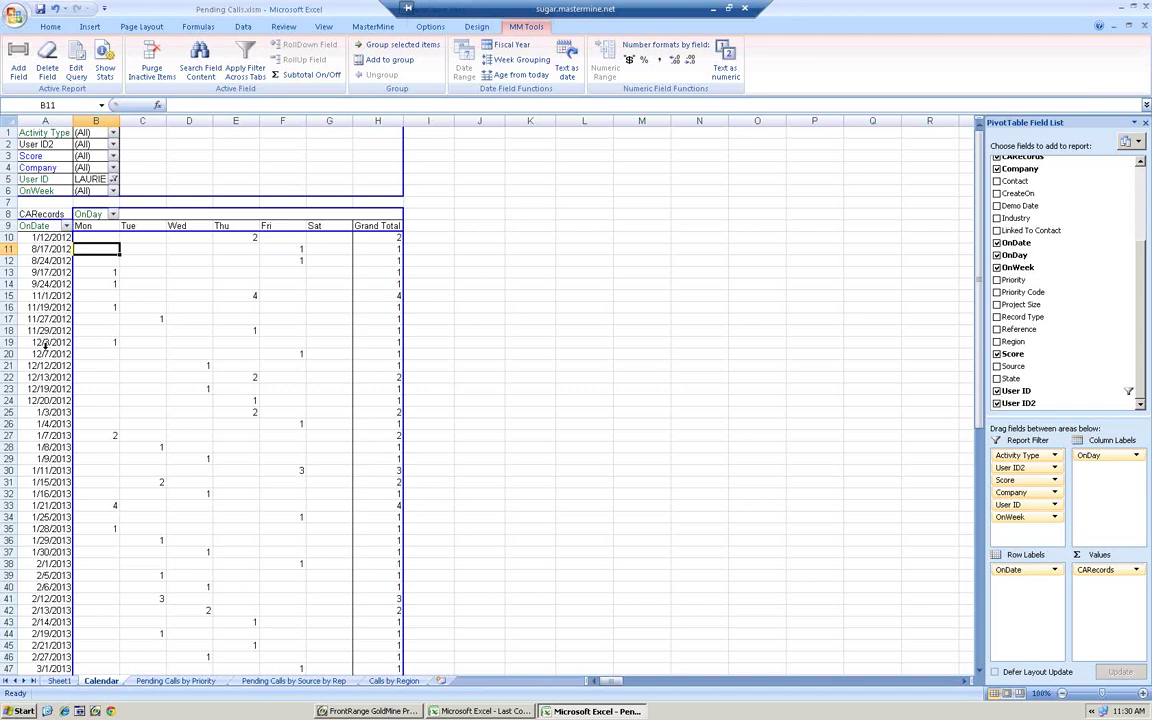
left_click(48, 250)
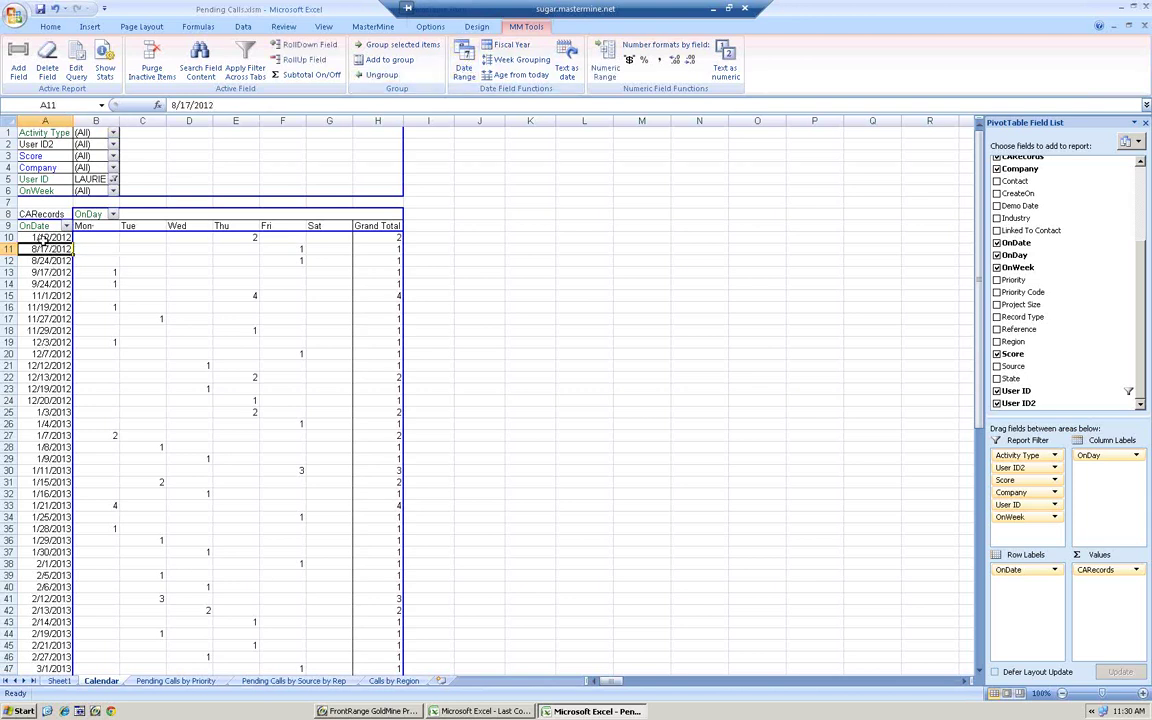
left_click(464, 66)
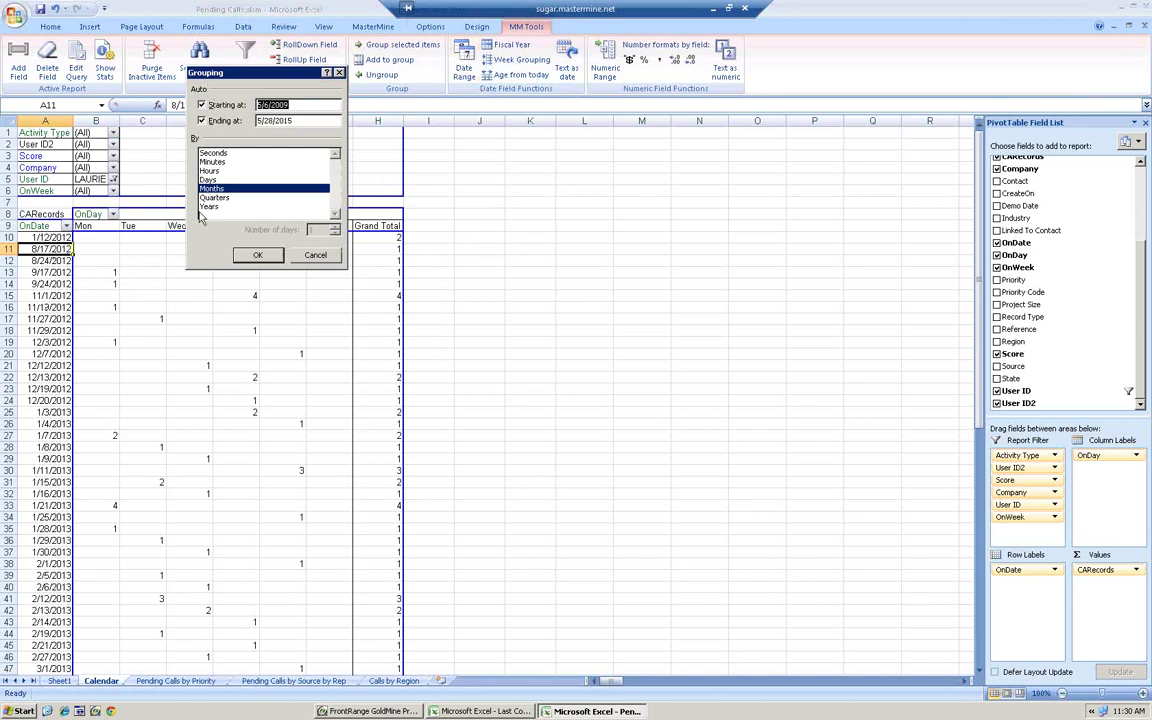
left_click(207, 180)
left_click(210, 206)
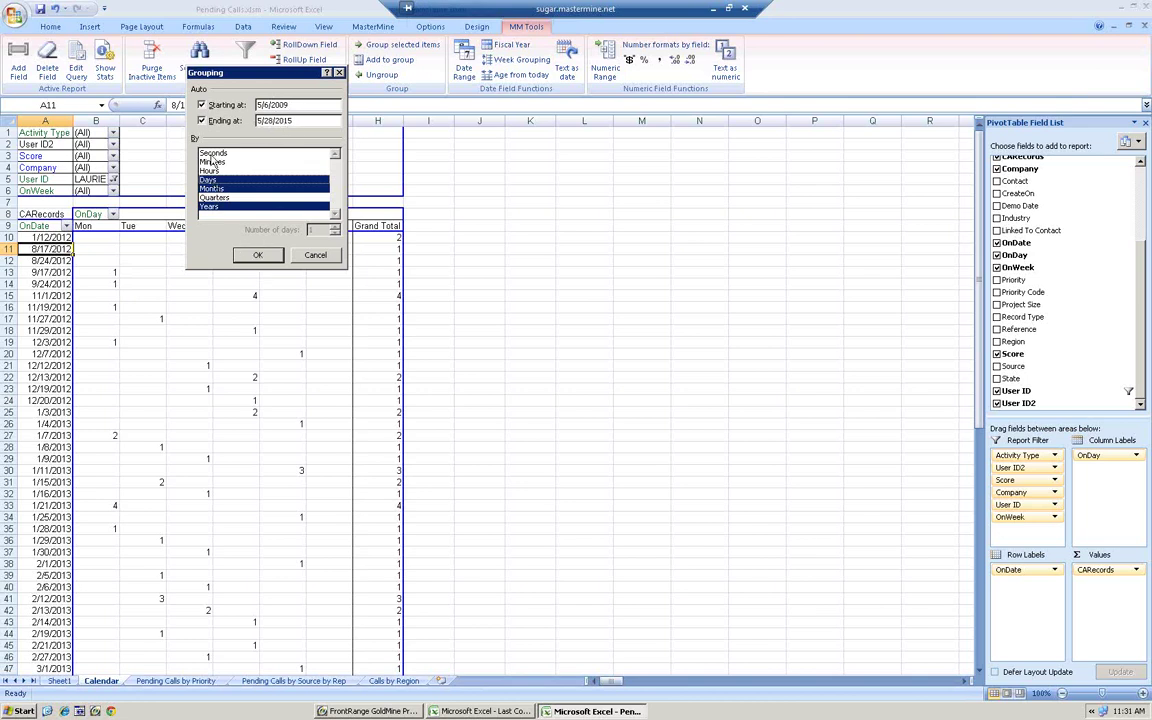
left_click(247, 255)
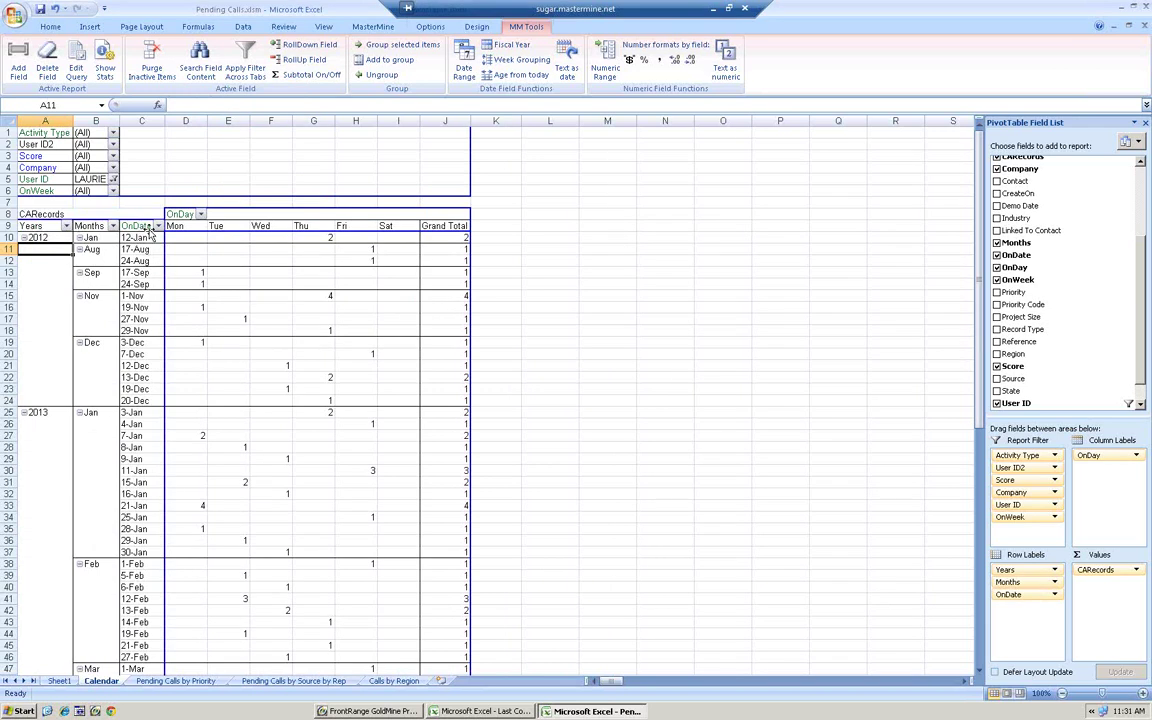
- Move the OnDate, Years and Months fields from the row labels to the report filters
left_click_drag(140, 226, 50, 202)
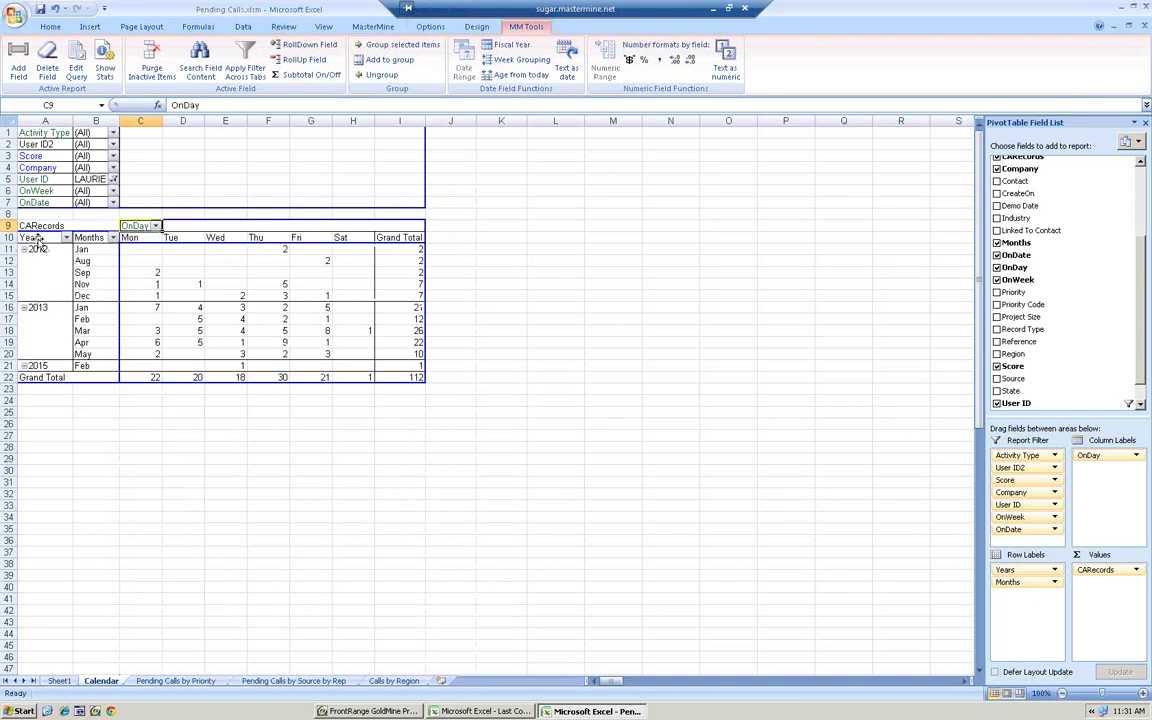
left_click_drag(35, 238, 26, 214)
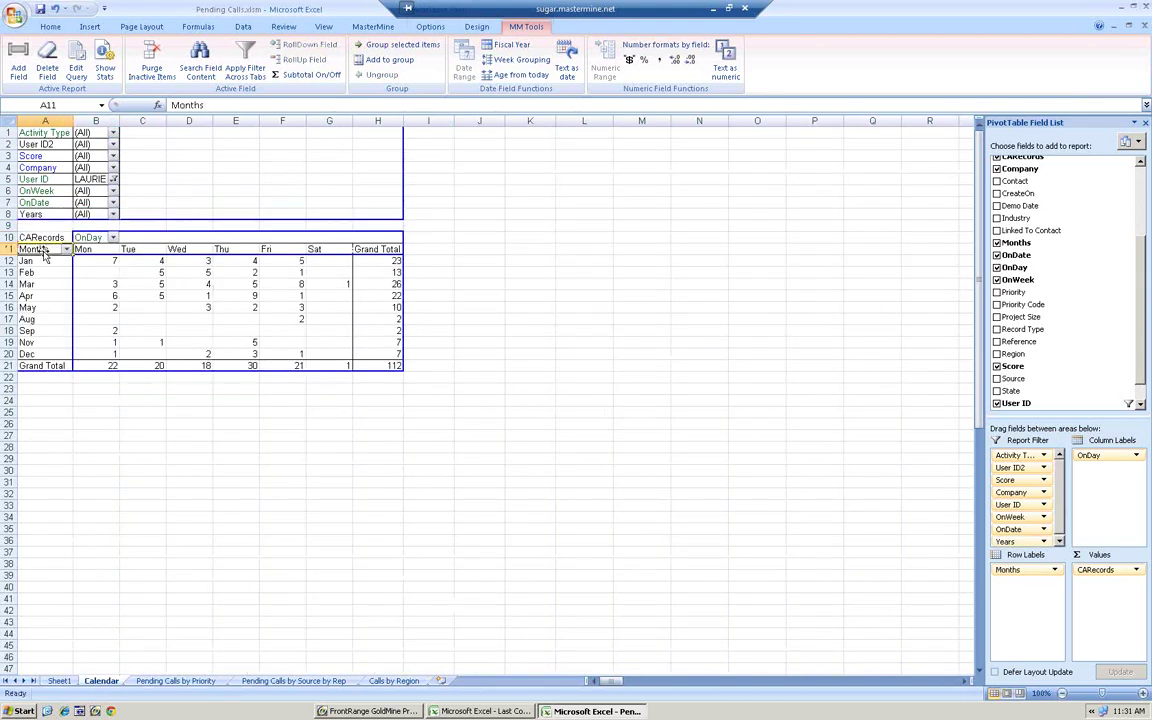
left_click_drag(44, 256, 102, 193)
- Filter the Calendar pivot table to Years 2013 and Months Mar
left_click(113, 214)
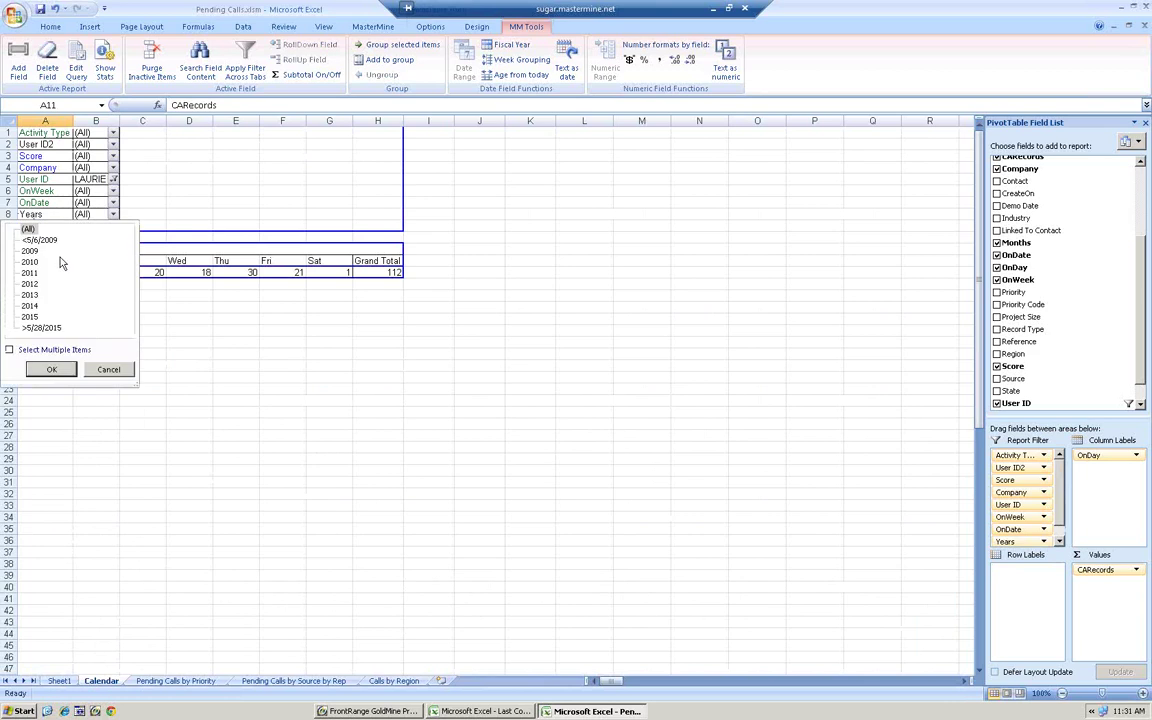
left_click(30, 295)
left_click(51, 369)
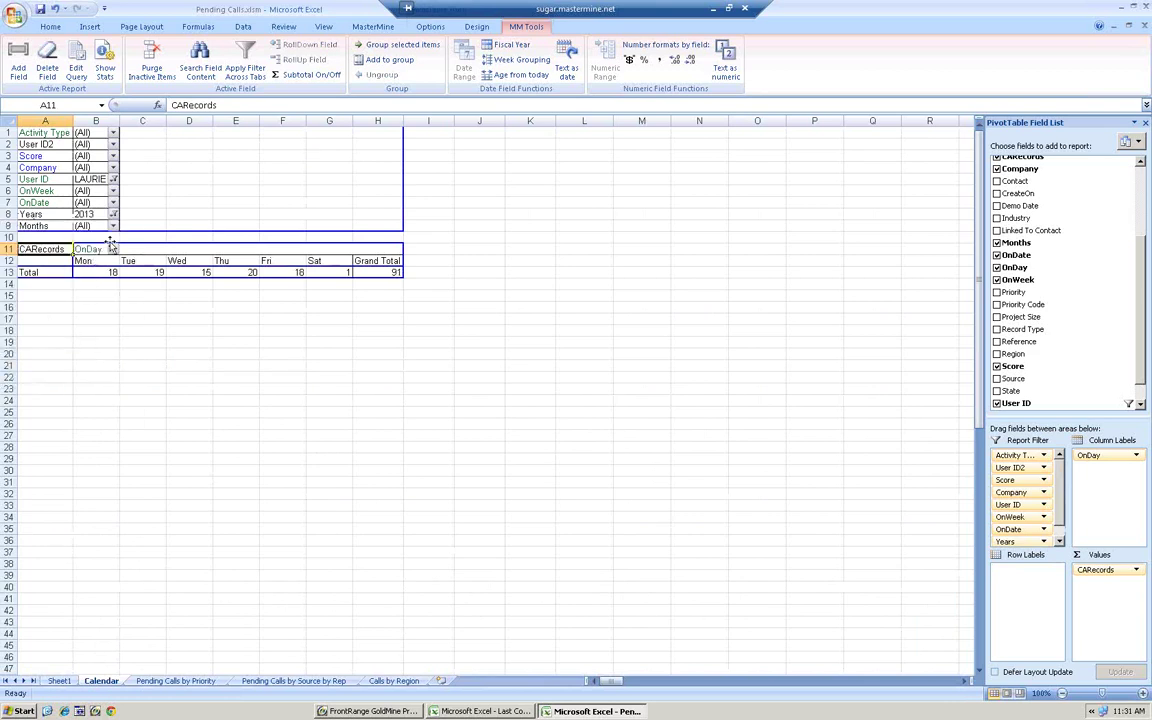
left_click(113, 225)
left_click(28, 284)
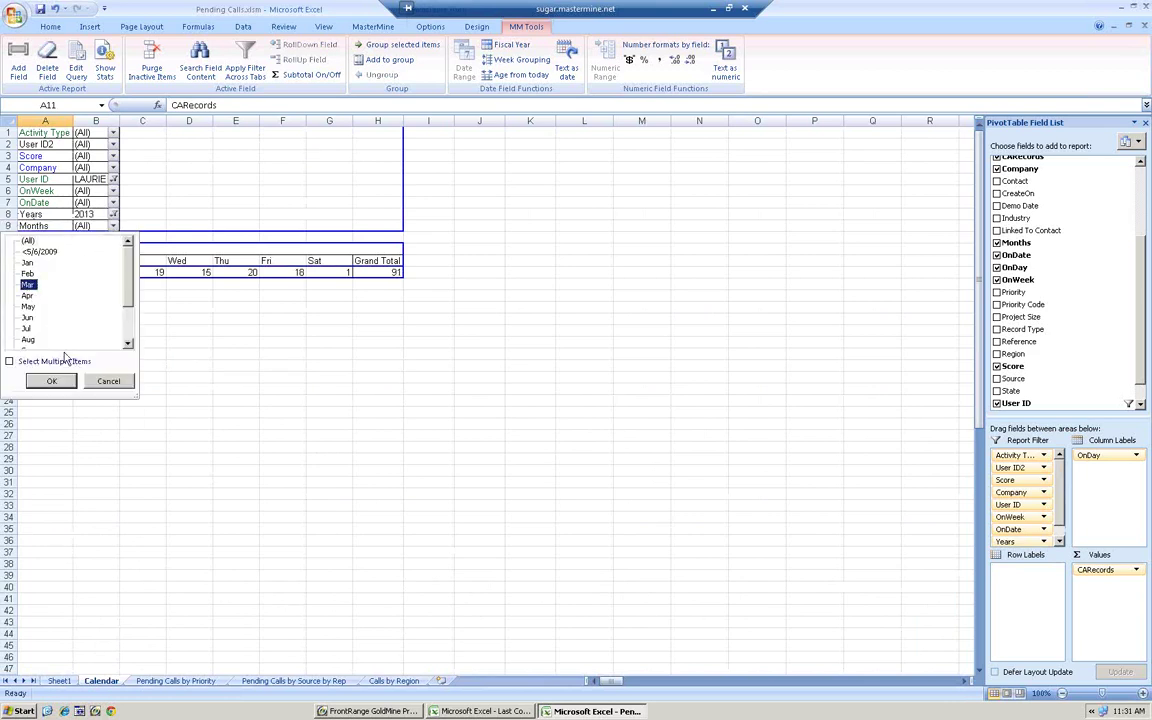
left_click(51, 381)
- Move the Company field from the report filters to the pivot table's row labels
left_click_drag(46, 167, 54, 270)
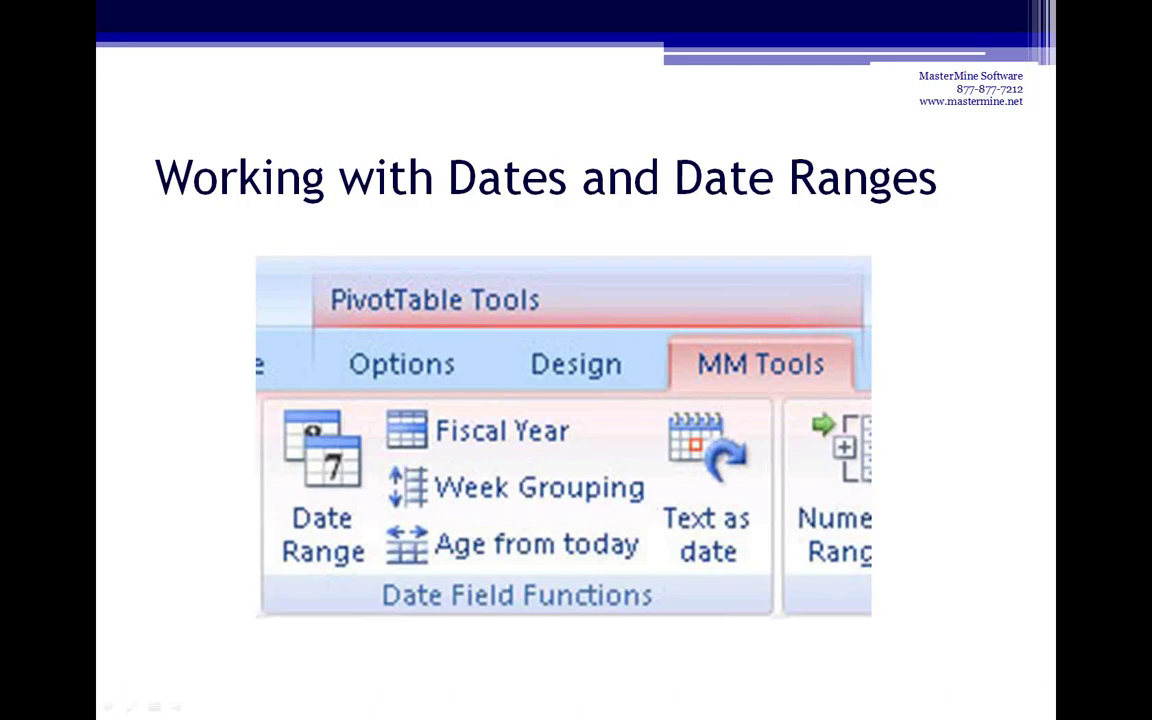
key("Right")
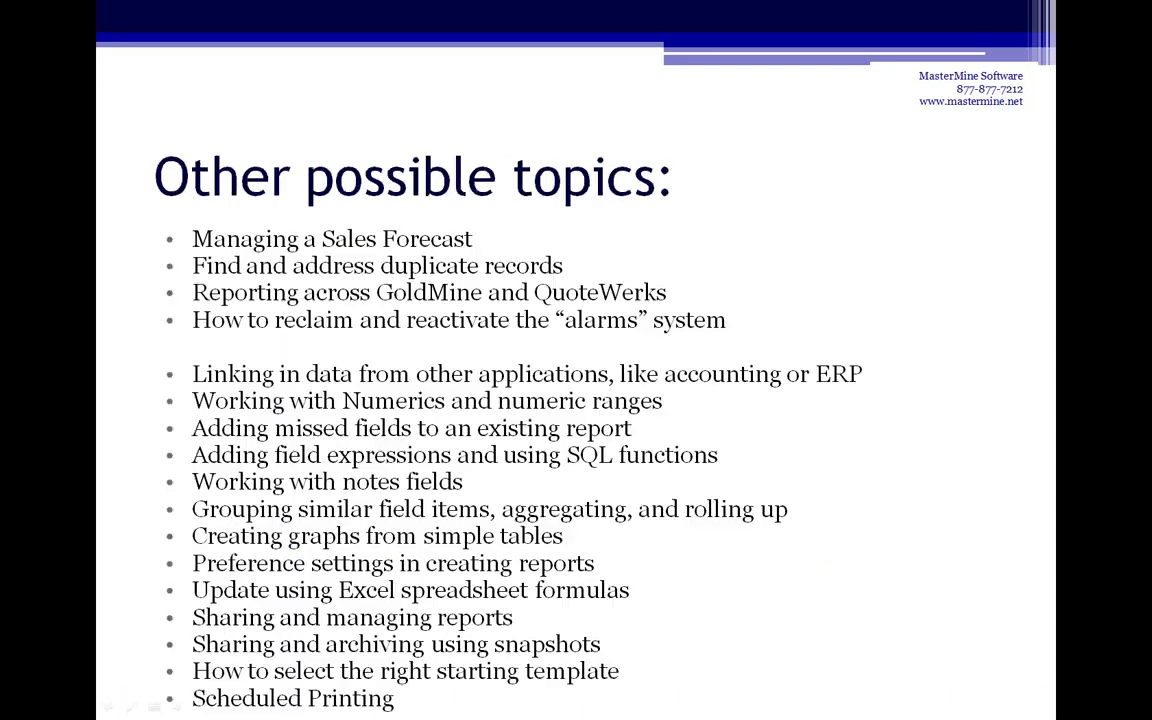
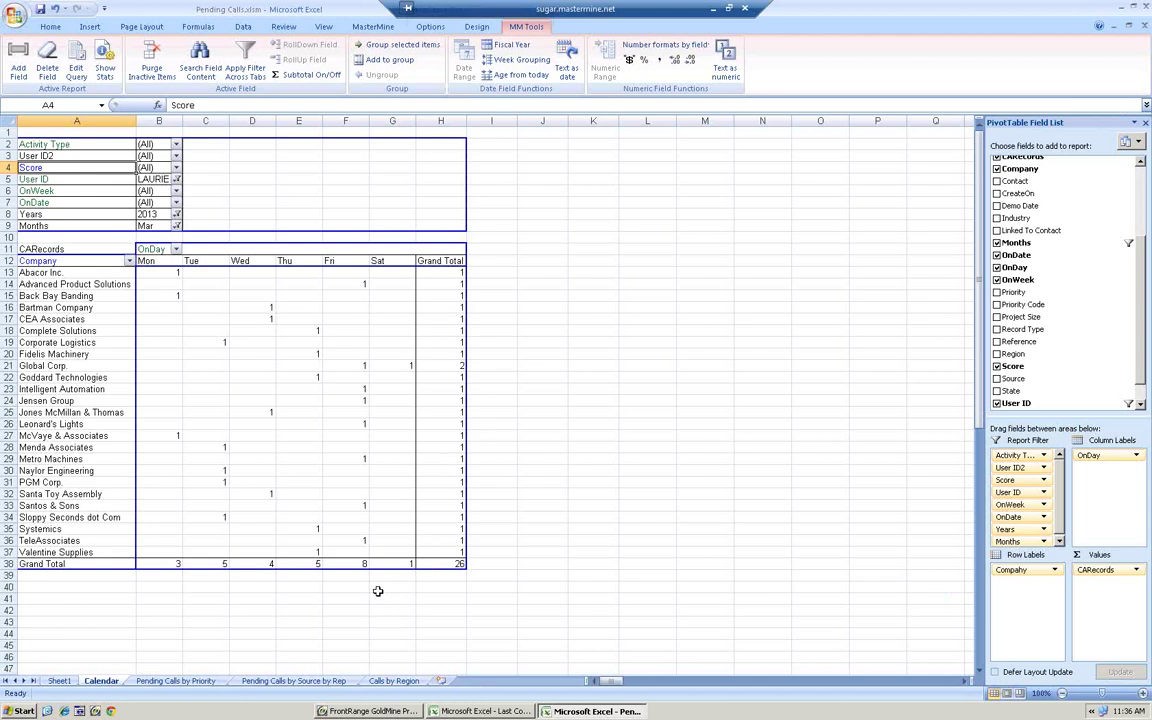
- Go back to the drilled-down call list on Sheet1
left_click(68, 684)
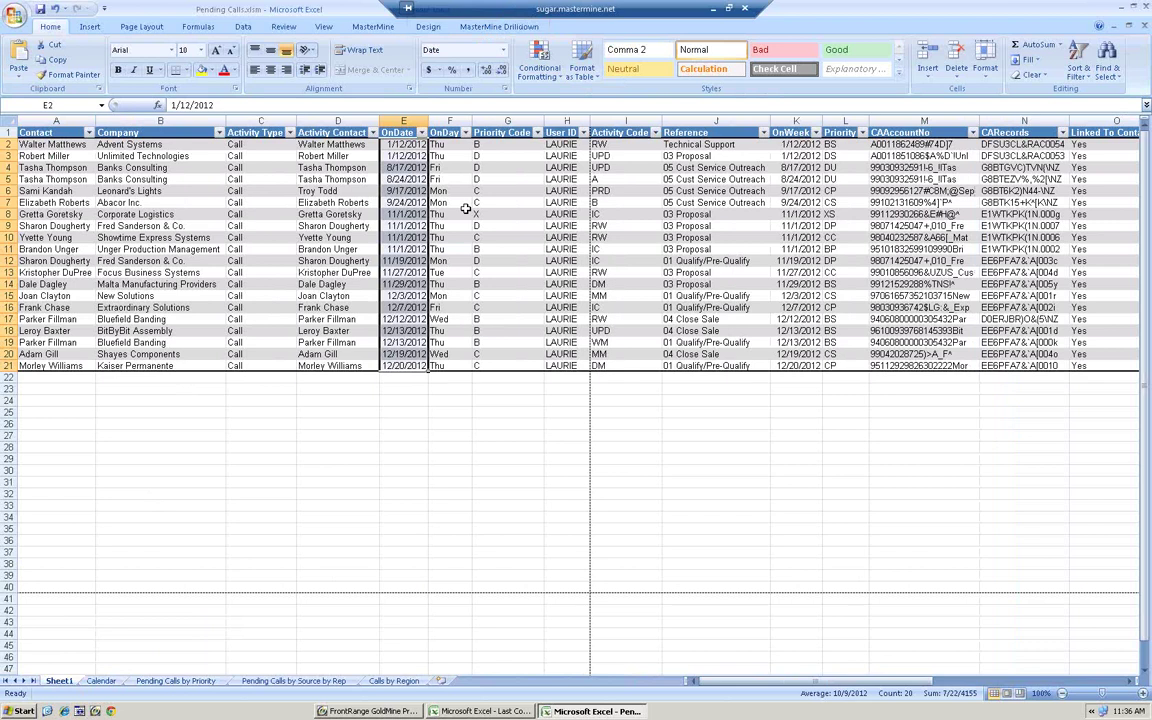
- Insert an empty column before the OnDay column in the drilled-down call list
left_click(449, 122)
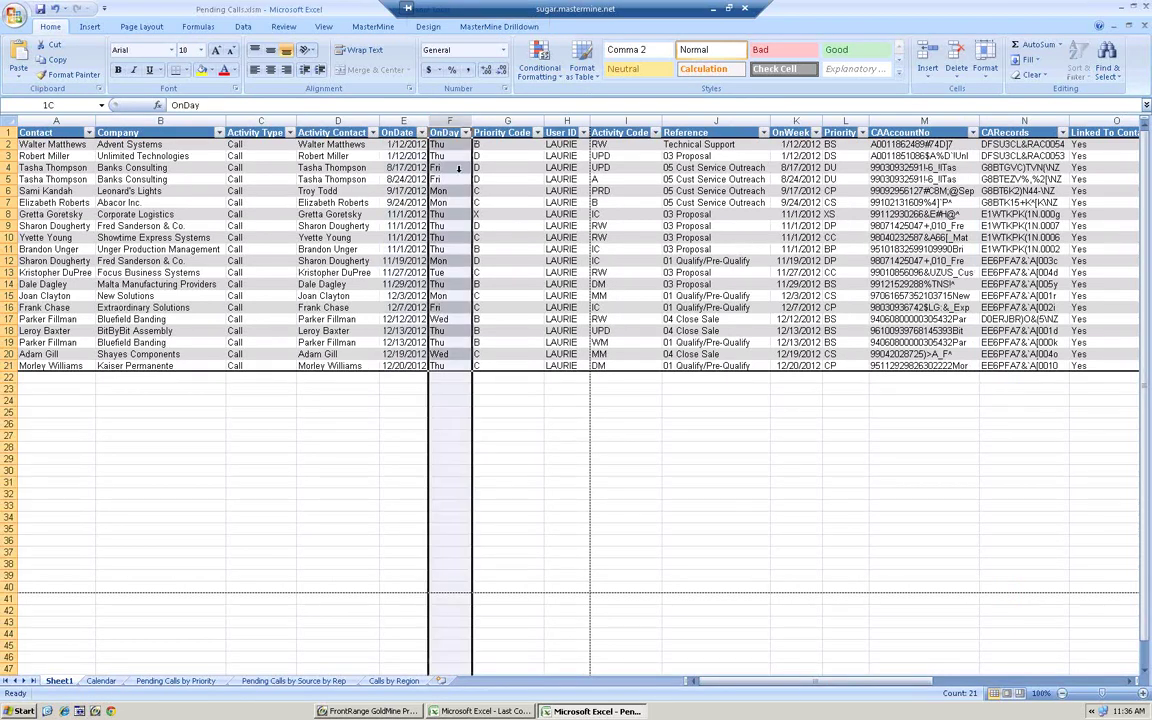
right_click(458, 170)
left_click(450, 241)
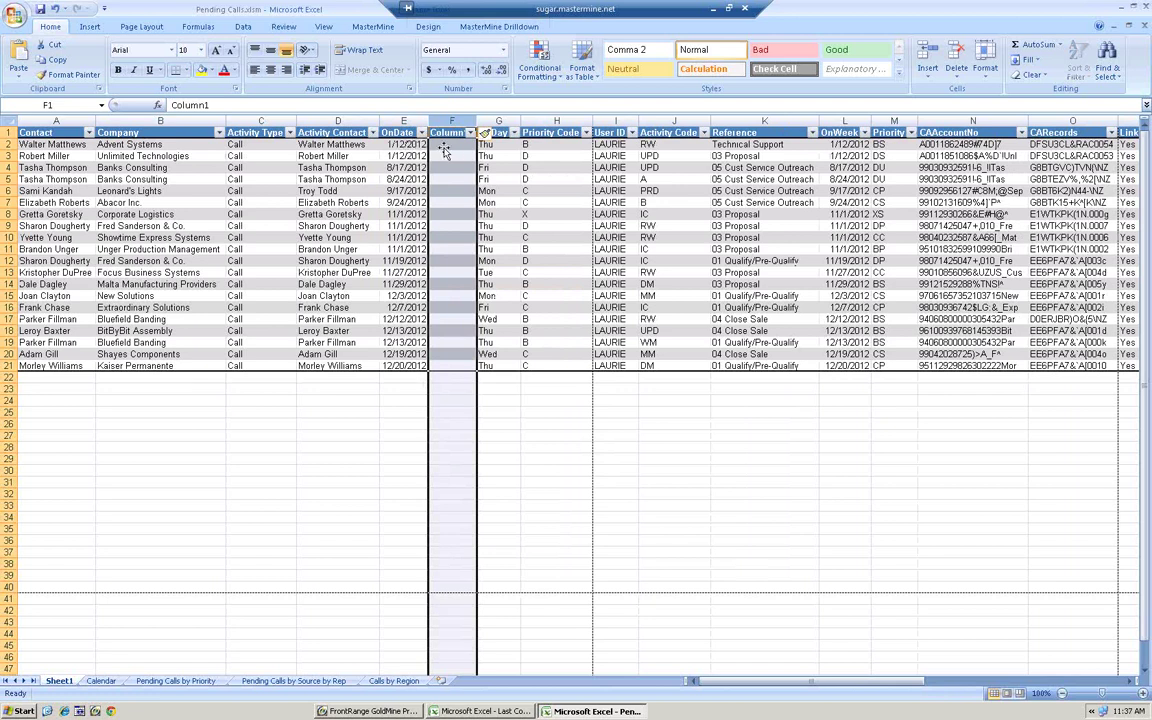
- Fill the new column with the formula =Table1[[#This Row],[OnDate]]+30 and widen the column to show its full header
left_click(444, 146)
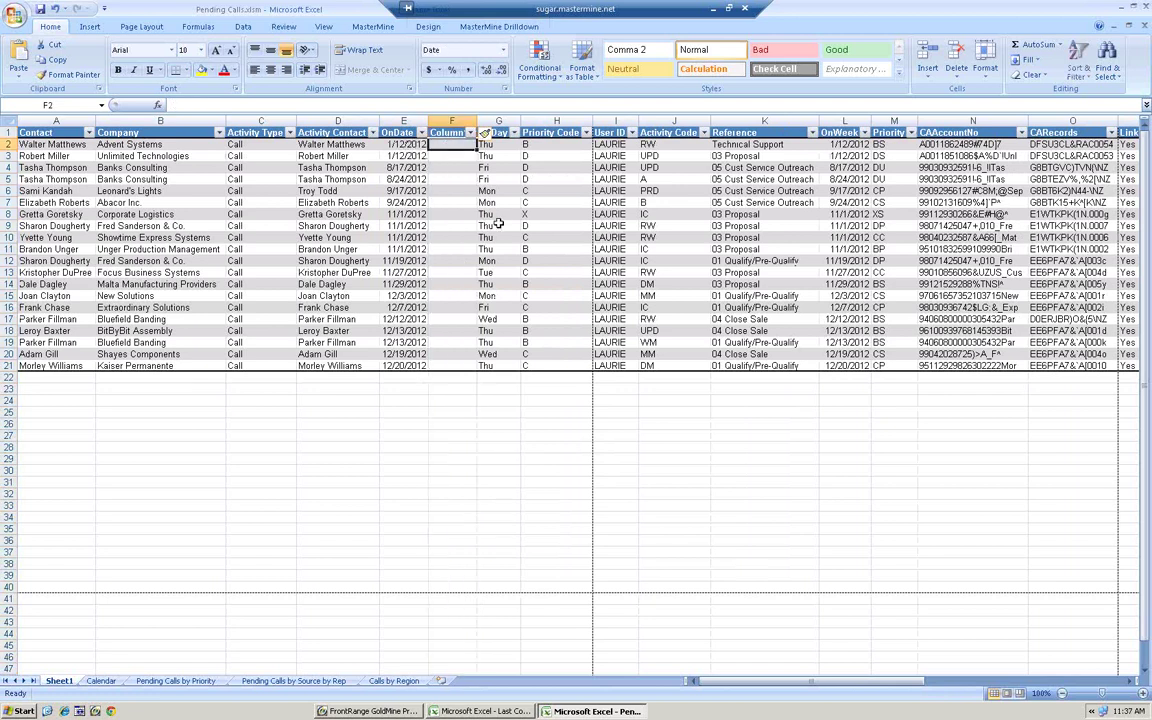
type("=")
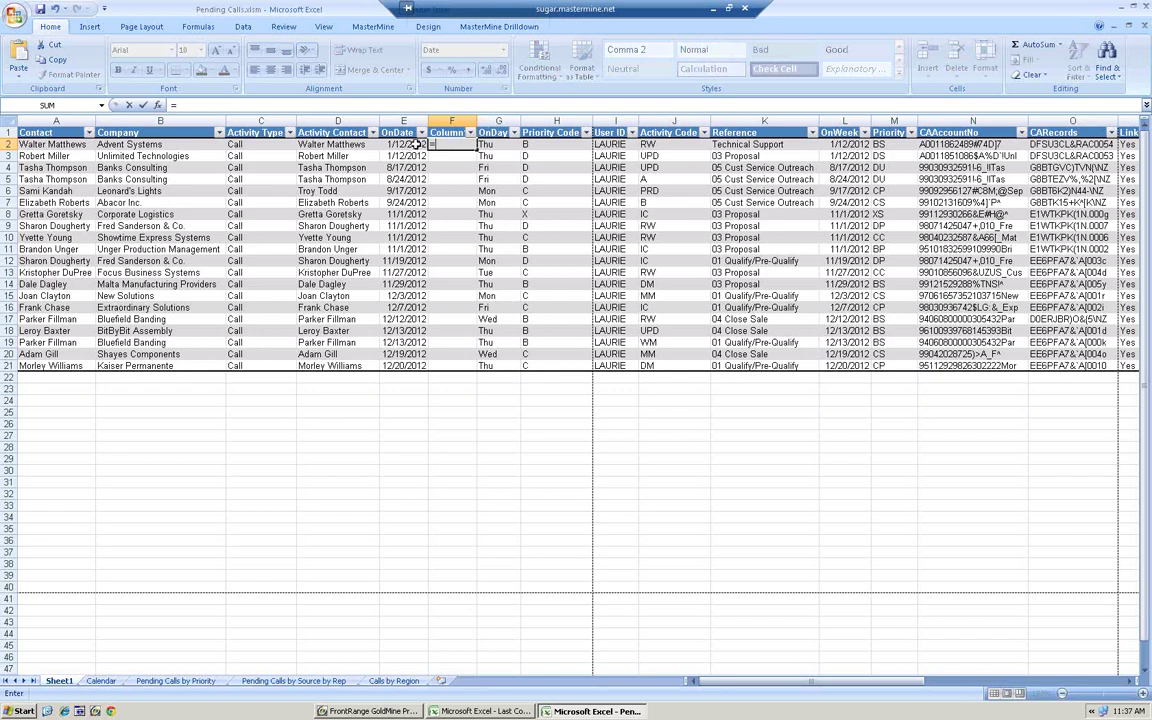
left_click(415, 144)
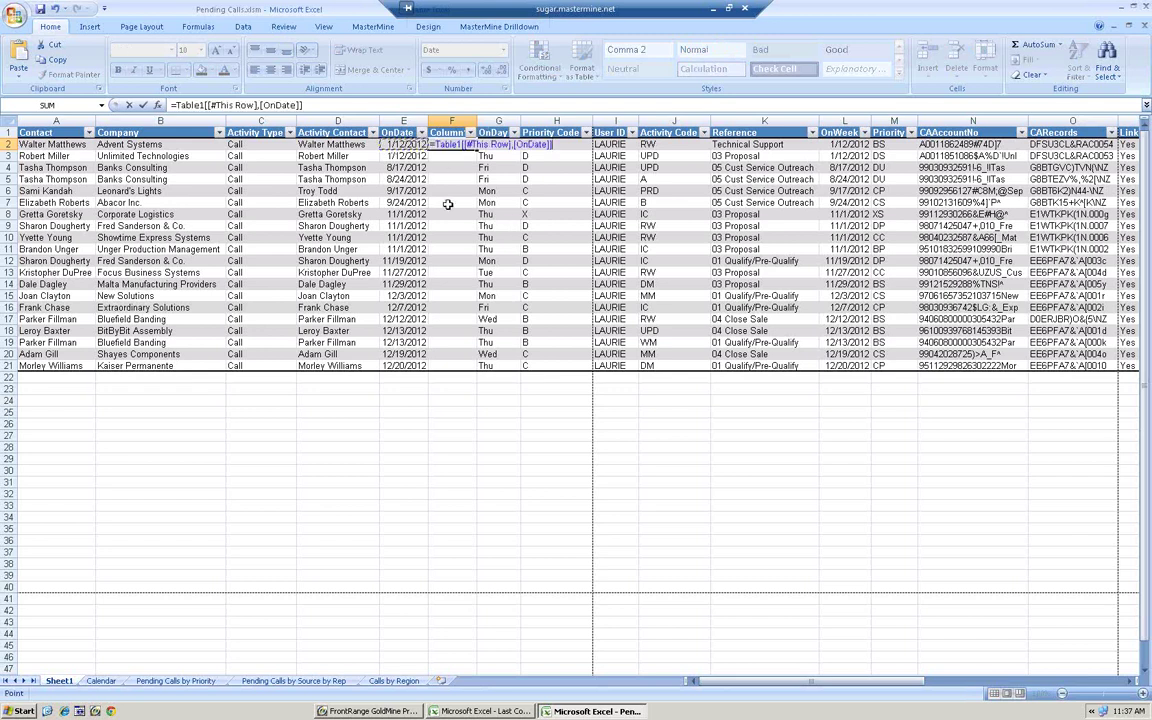
type("+30")
key("Return")
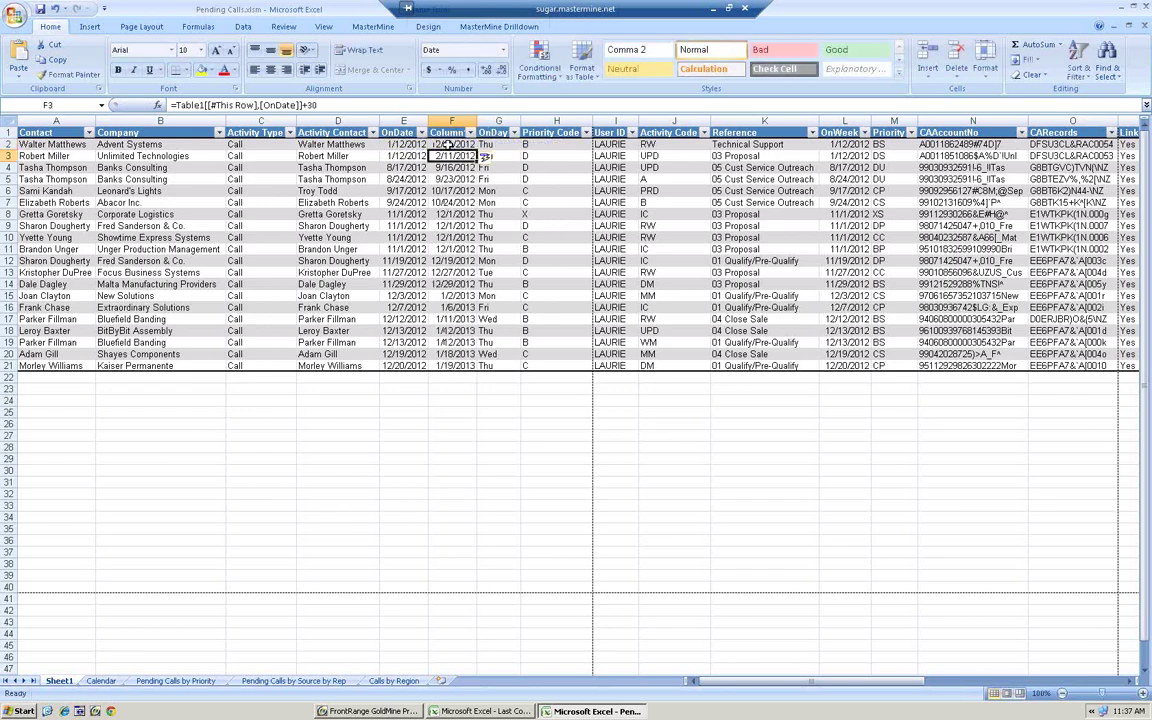
left_click_drag(477, 120, 489, 118)
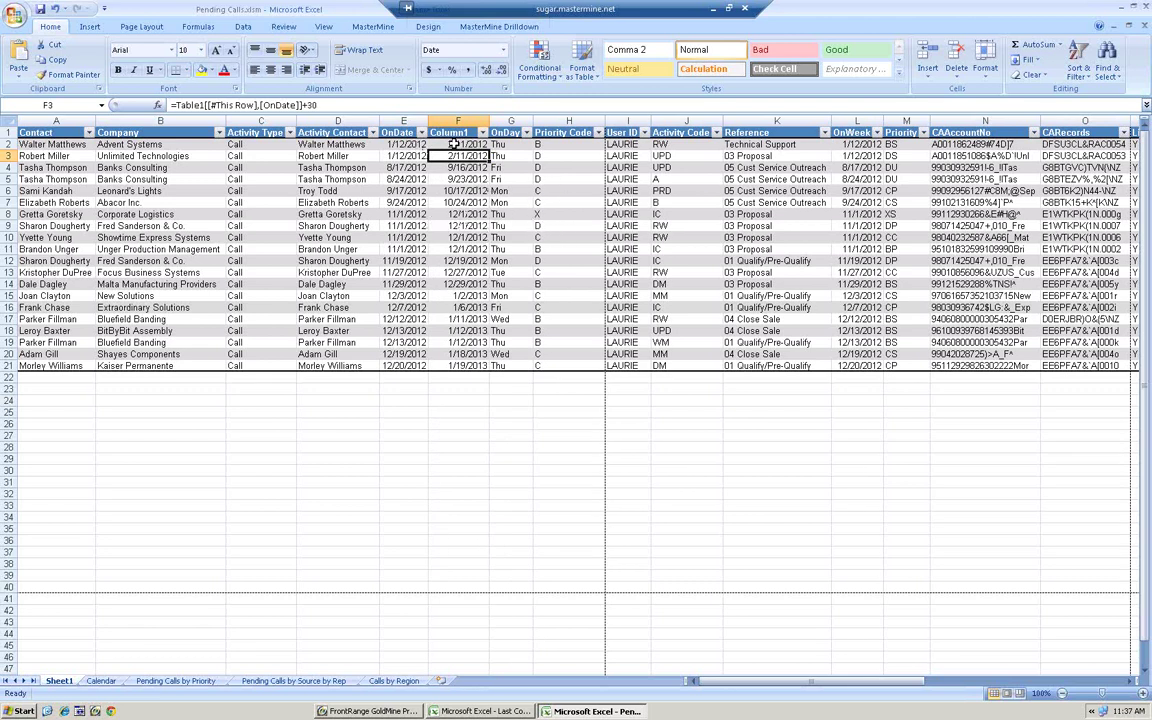
- Set up MM Updater on the Column1 dates in rows 2 to 21 to replace the Cal (Pending) table's Date (ONDATE) field
left_click_drag(456, 144, 466, 366)
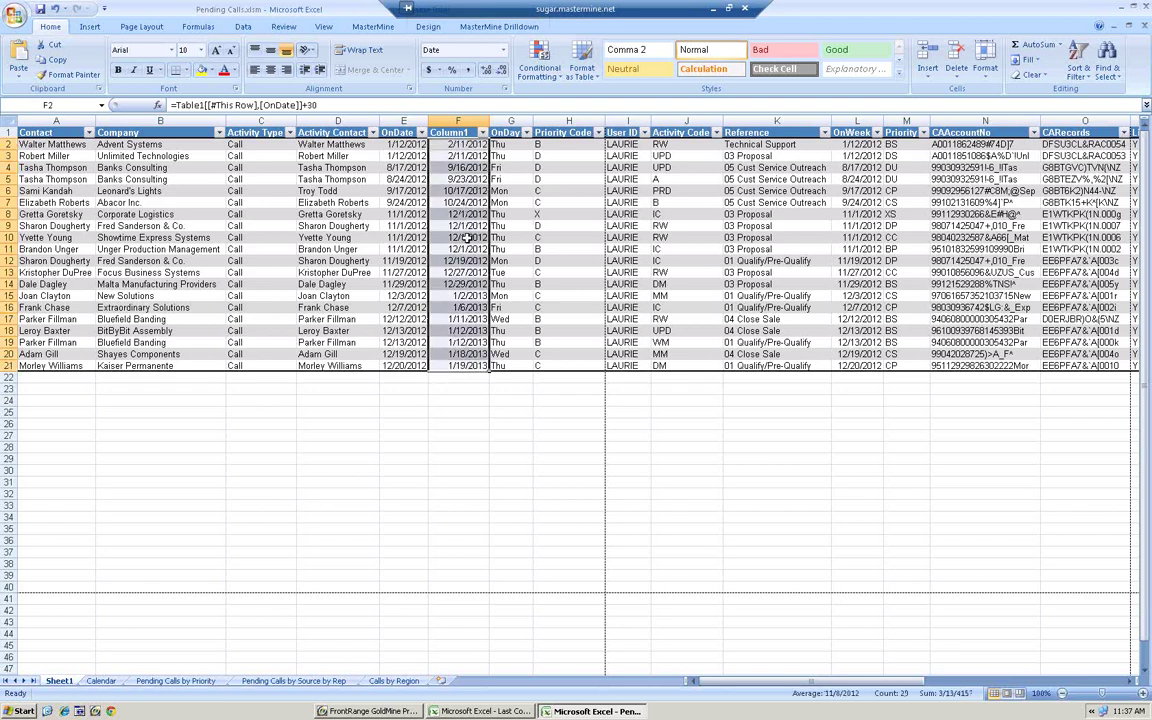
left_click(499, 26)
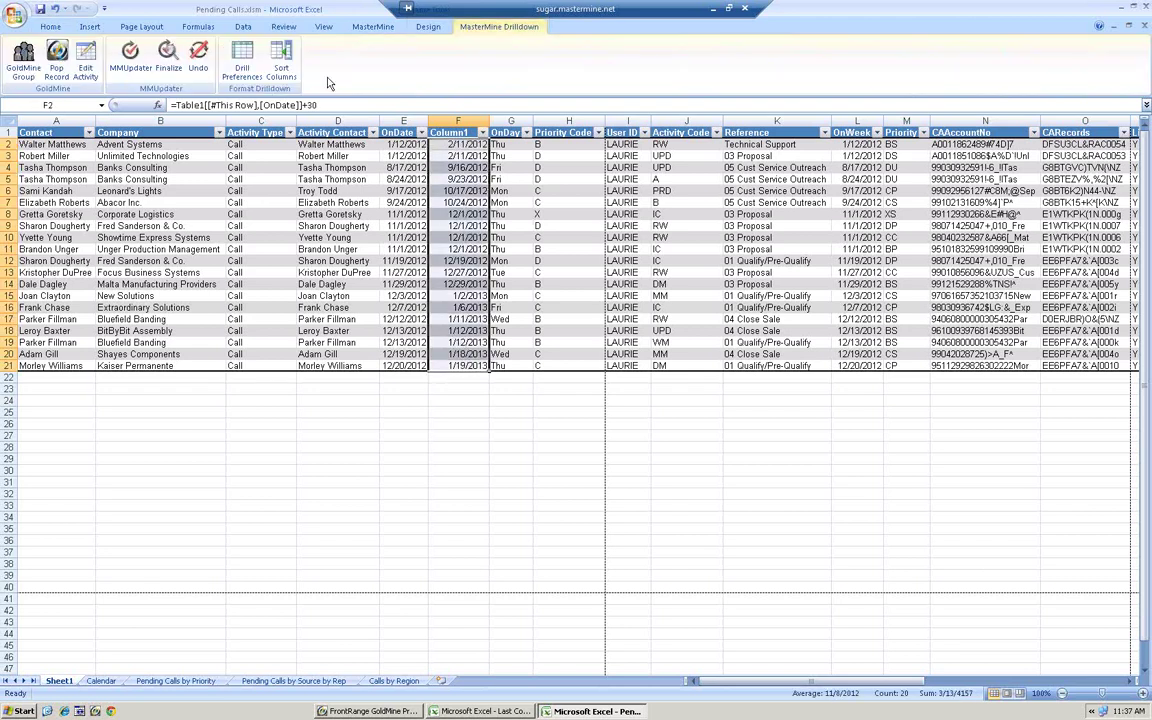
left_click(130, 58)
left_click_drag(563, 197, 243, 156)
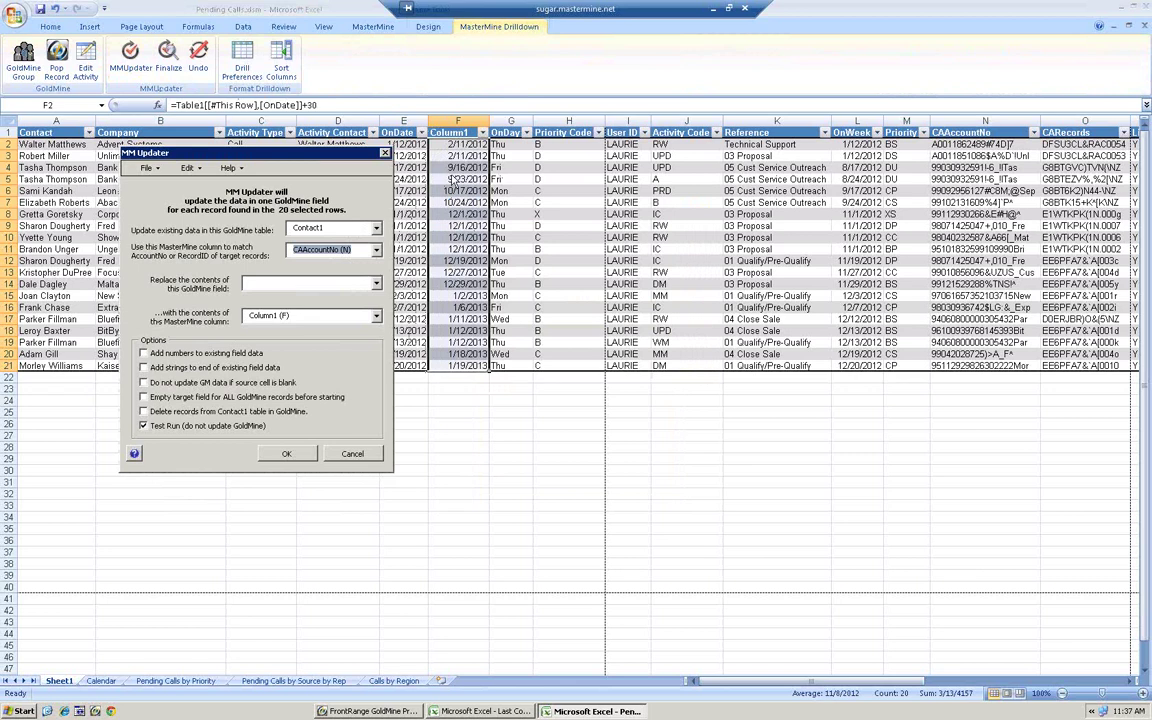
left_click(377, 228)
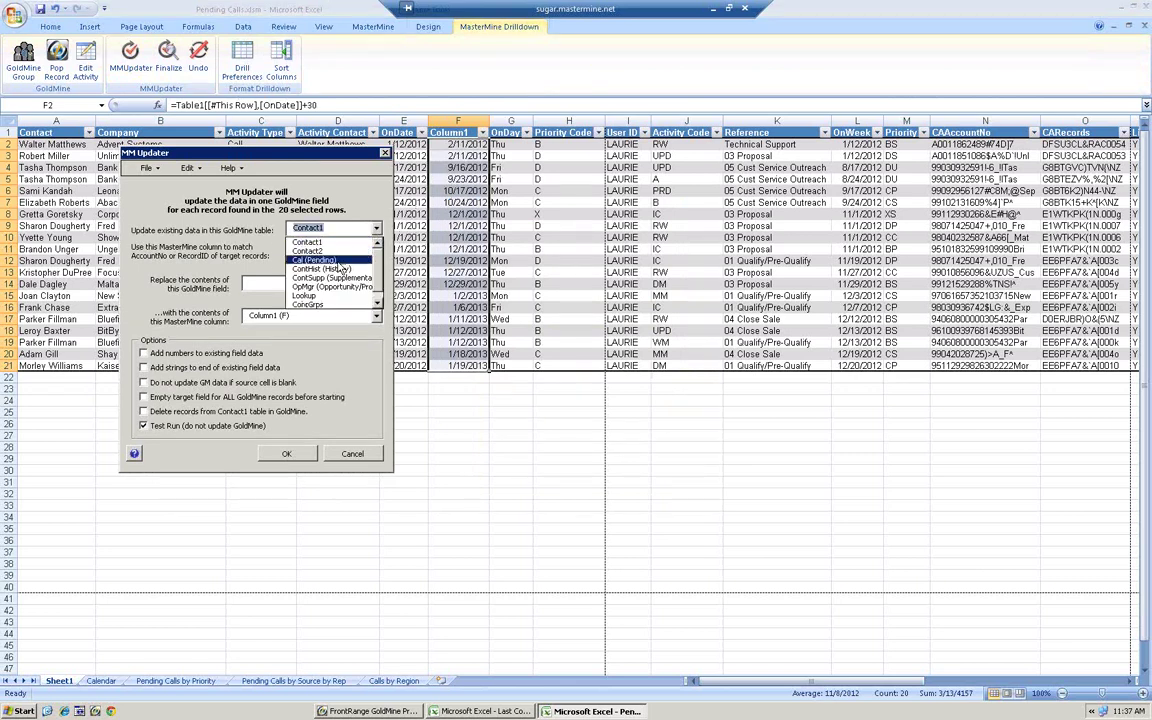
left_click(350, 260)
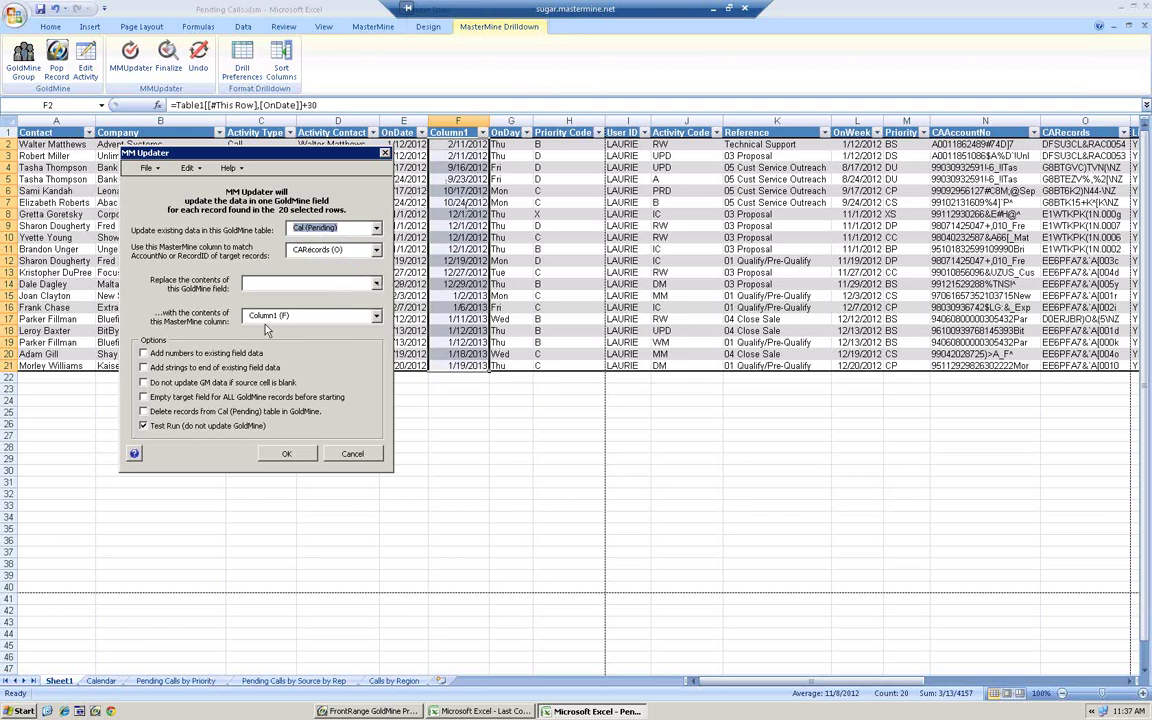
left_click(378, 285)
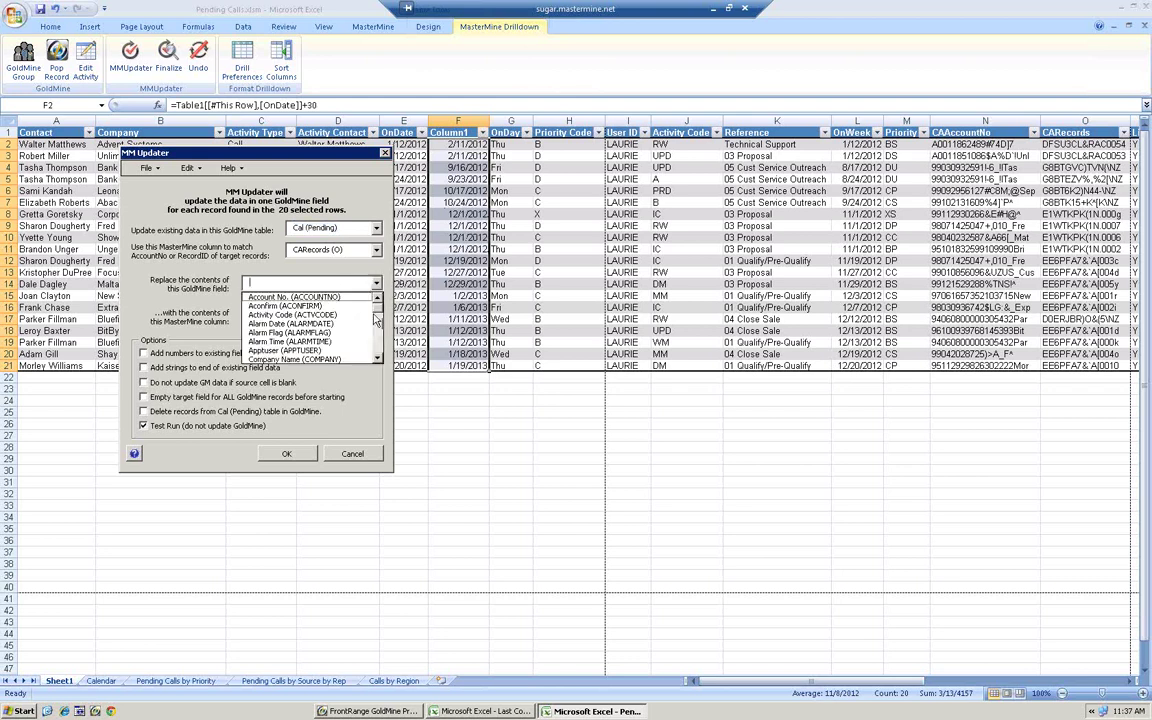
mouse_move(378, 302)
left_mouse_down()
mouse_move(380, 343)
mouse_move(380, 317)
left_mouse_up()
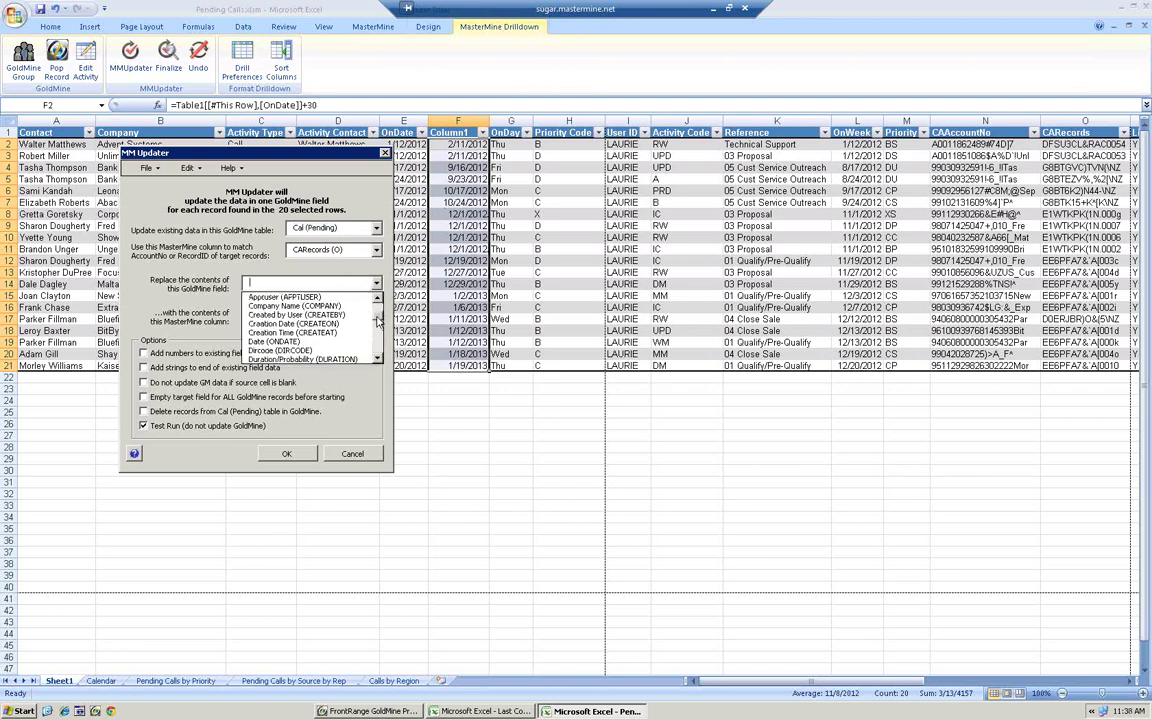
left_click(307, 341)
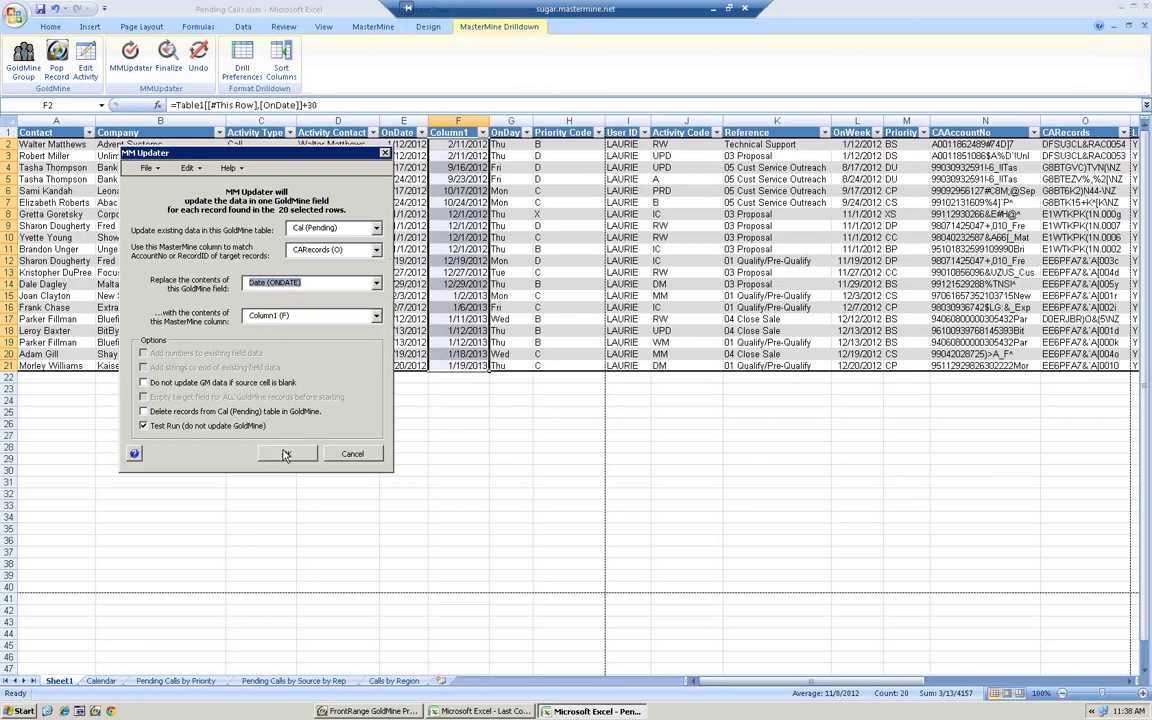
- Turn off Test Run and run the GoldMine update, transferring all dates as they appear on the spreadsheet
left_click(144, 426)
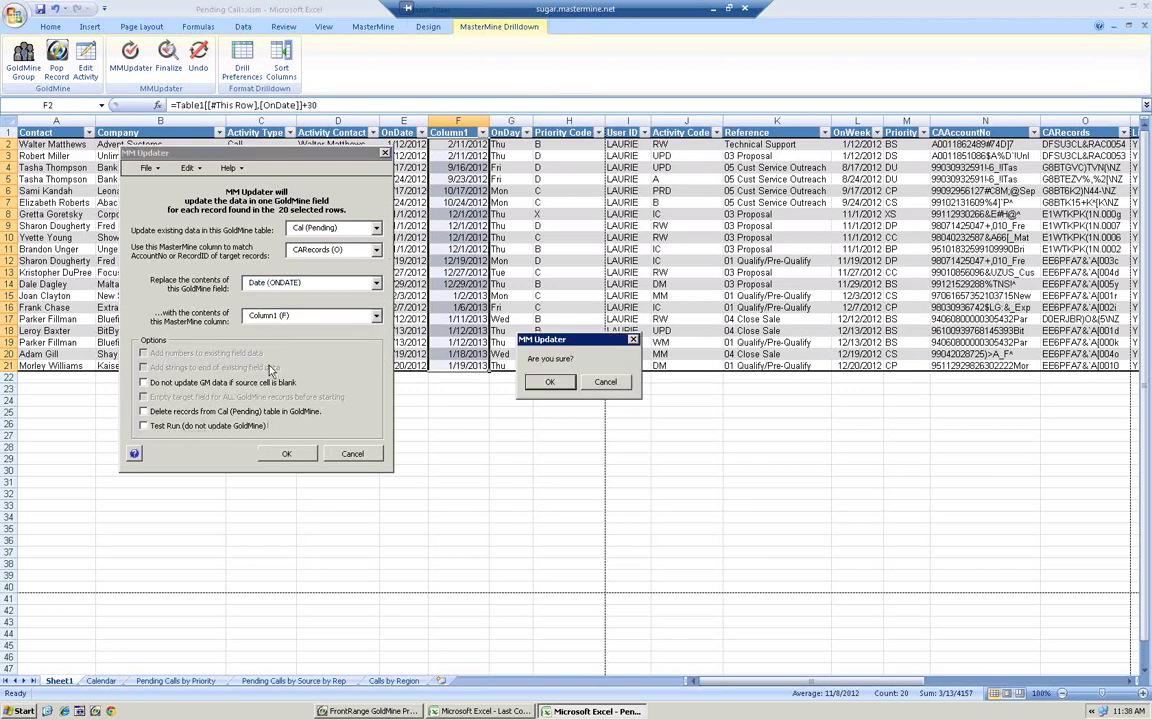
left_click(472, 349)
key("Tab")
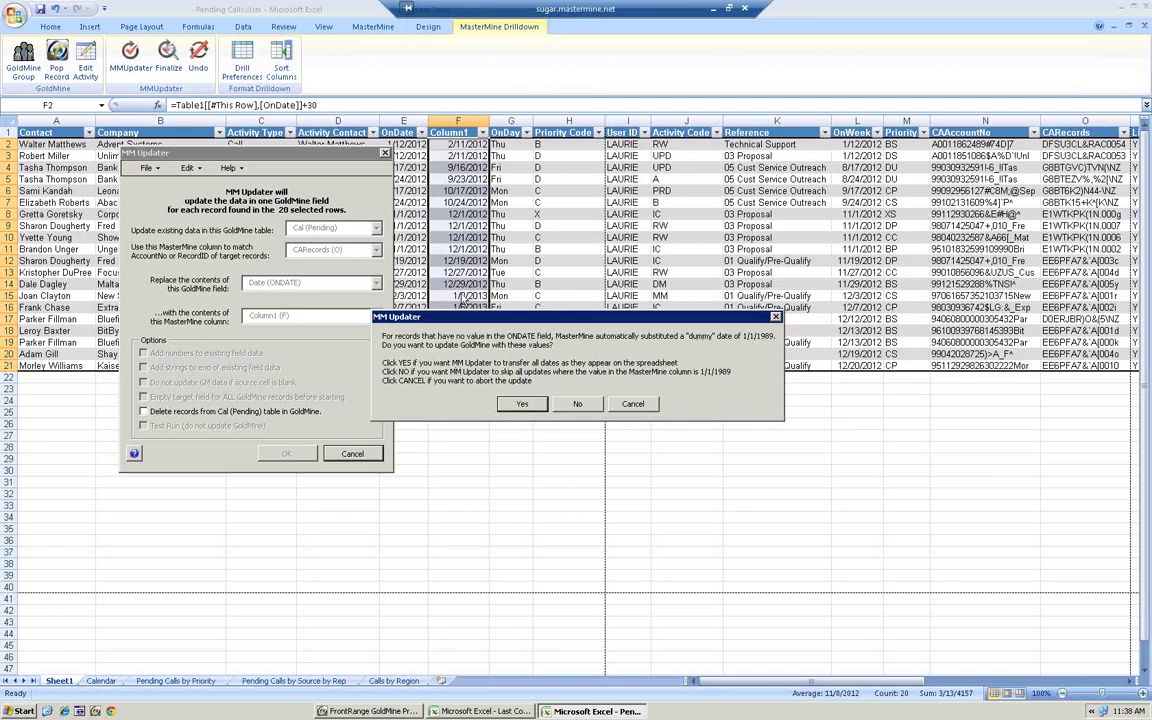
left_click(521, 403)
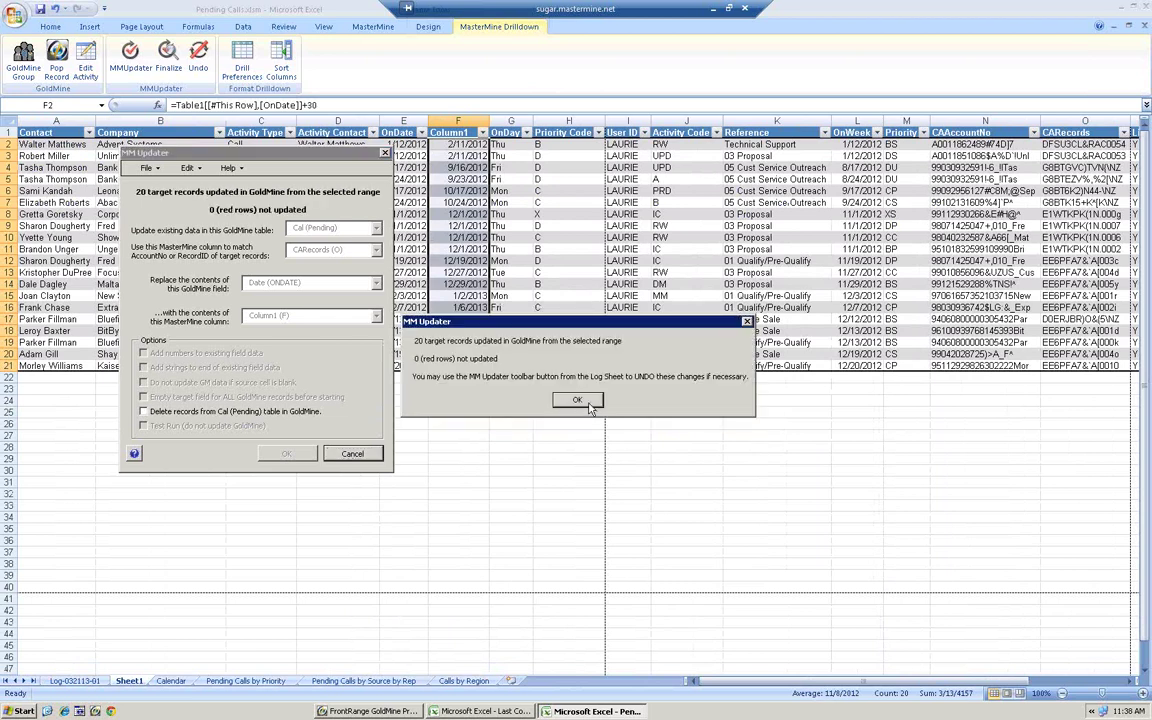
left_click(578, 401)
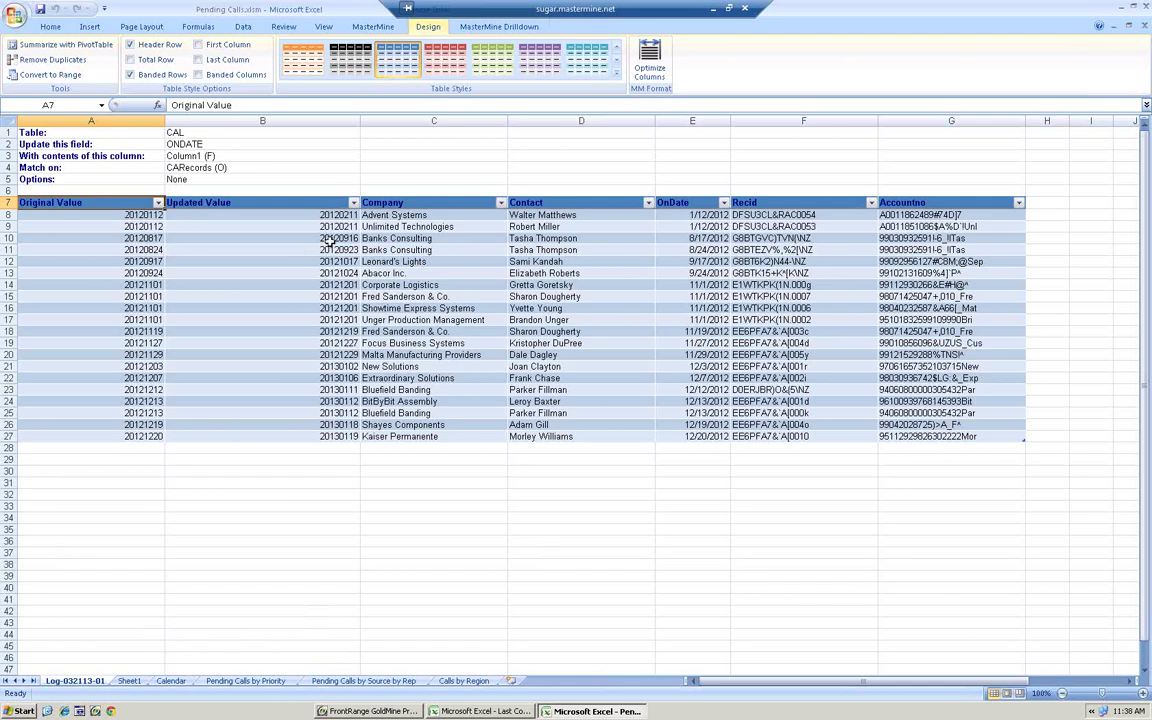
- Open the Unlimited Technologies contact in GoldMine from the log, check its pending activities, and return to the Pending Calls workbook
left_click(377, 227)
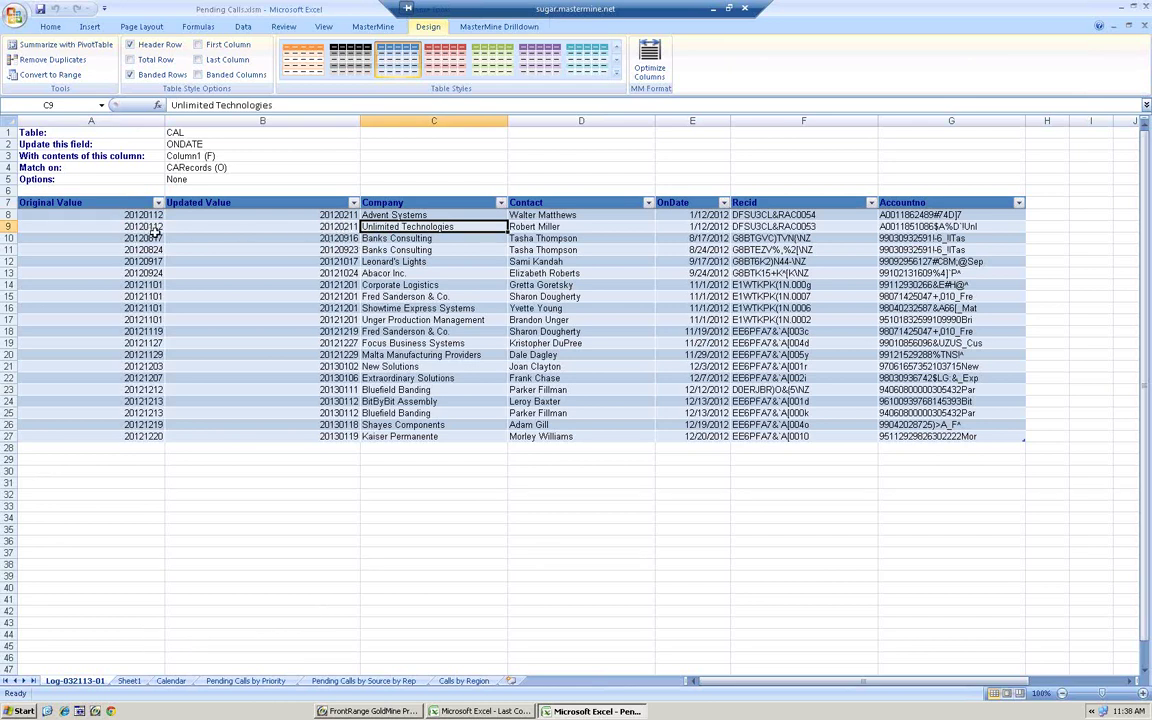
double_click(383, 226)
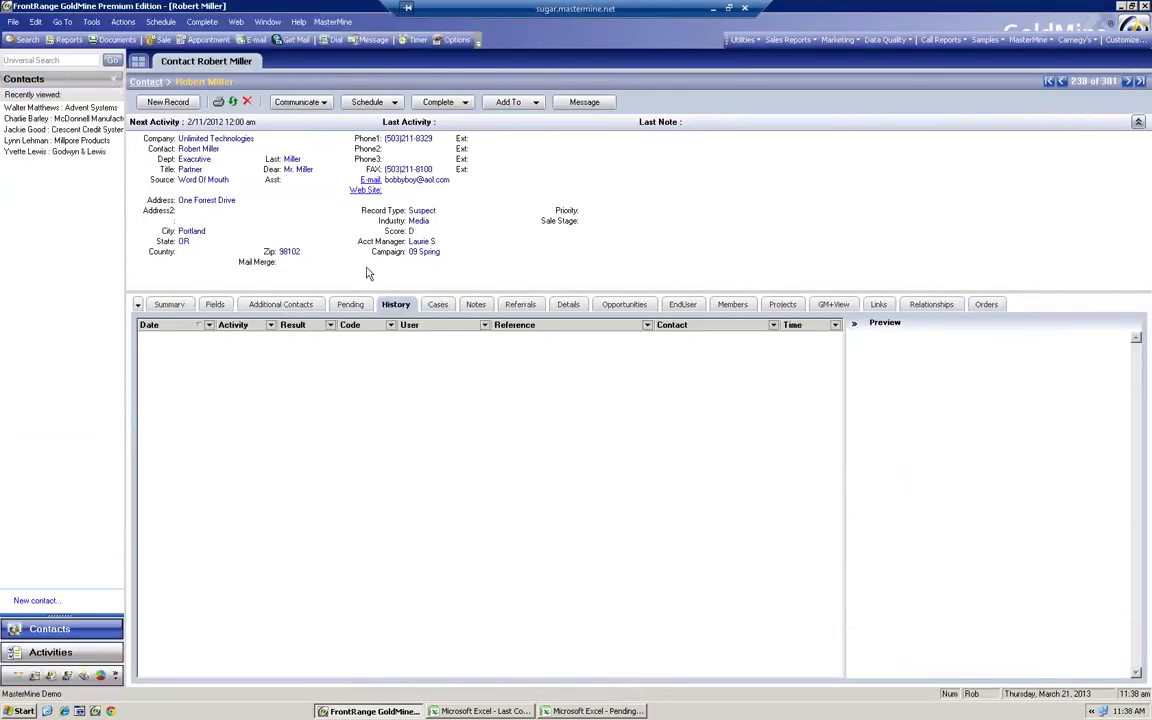
left_click(350, 304)
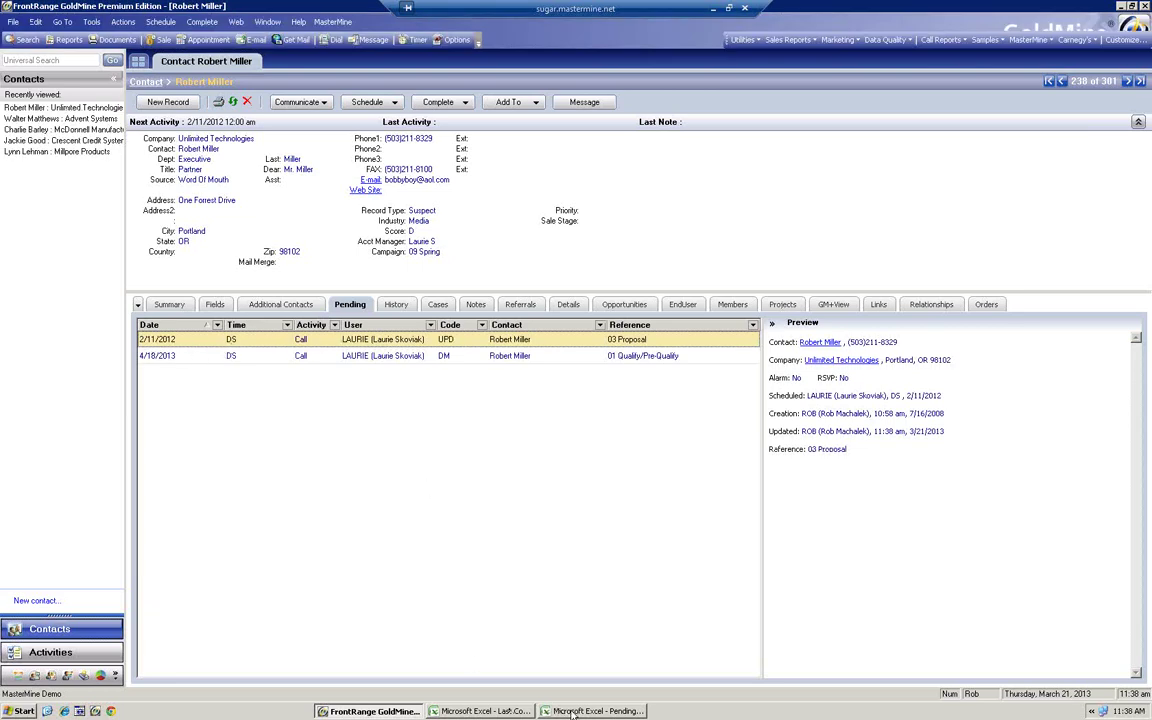
key("alt+Tab")
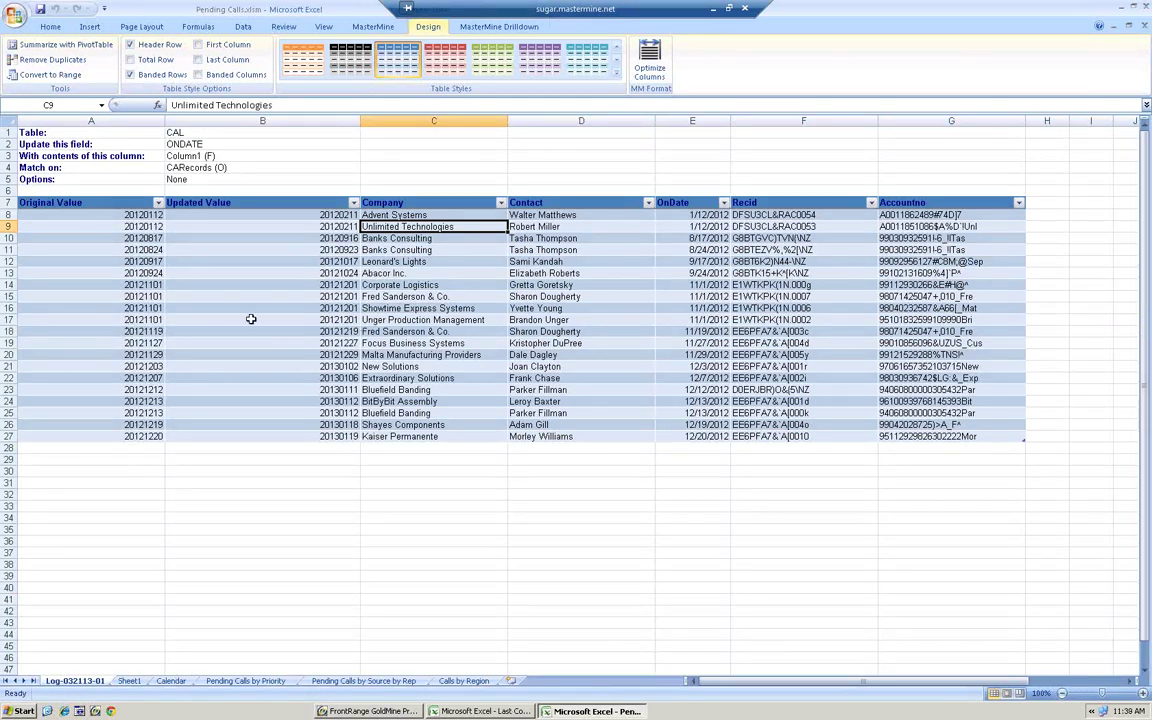
- Undo the date updates logged on the sheet and recheck the Unlimited Technologies pending calls in GoldMine before returning to the log
left_click(492, 27)
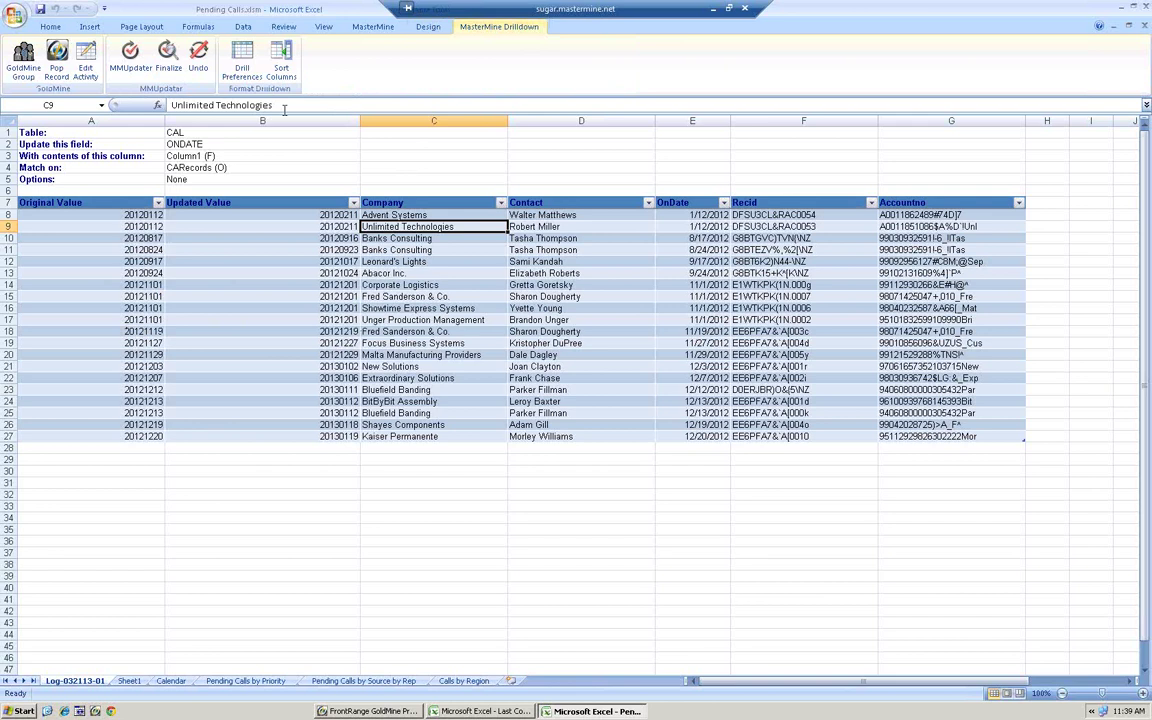
left_click(198, 66)
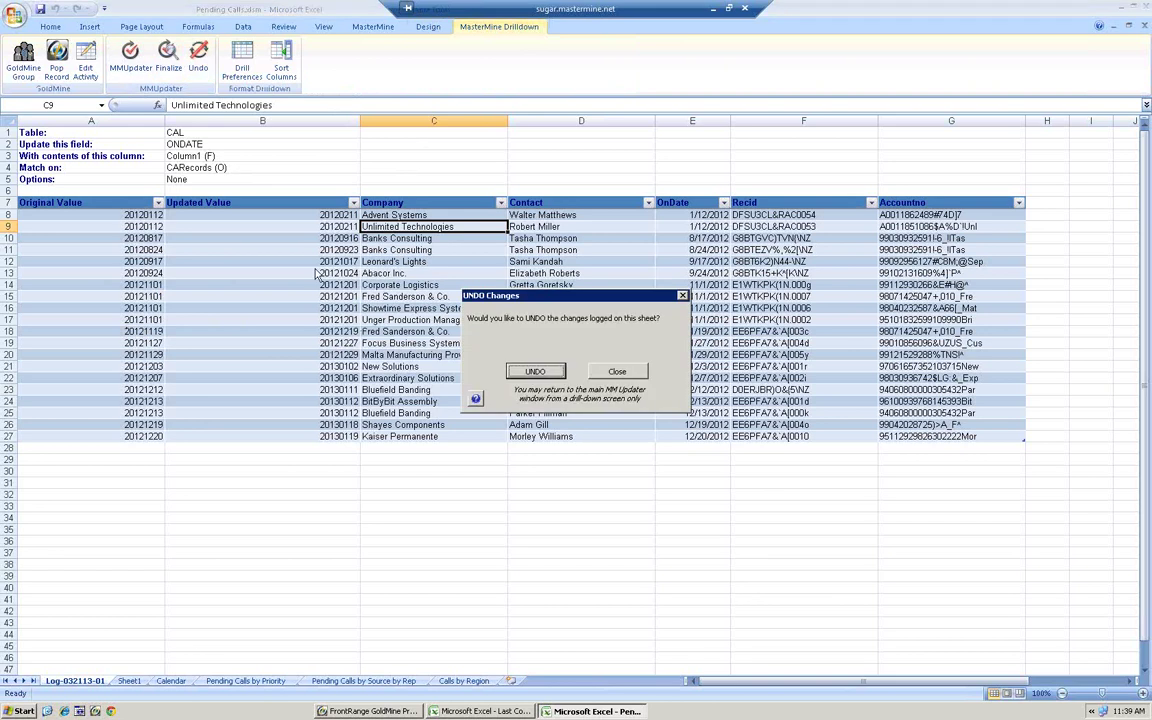
left_click(538, 370)
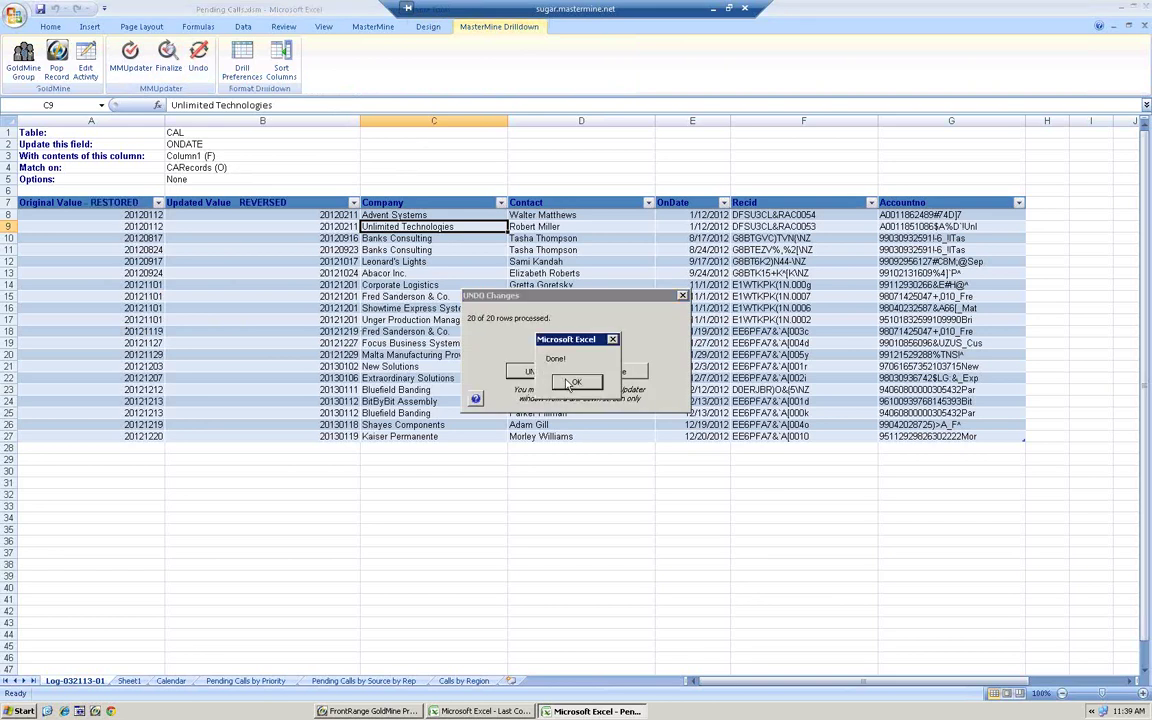
left_click(578, 379)
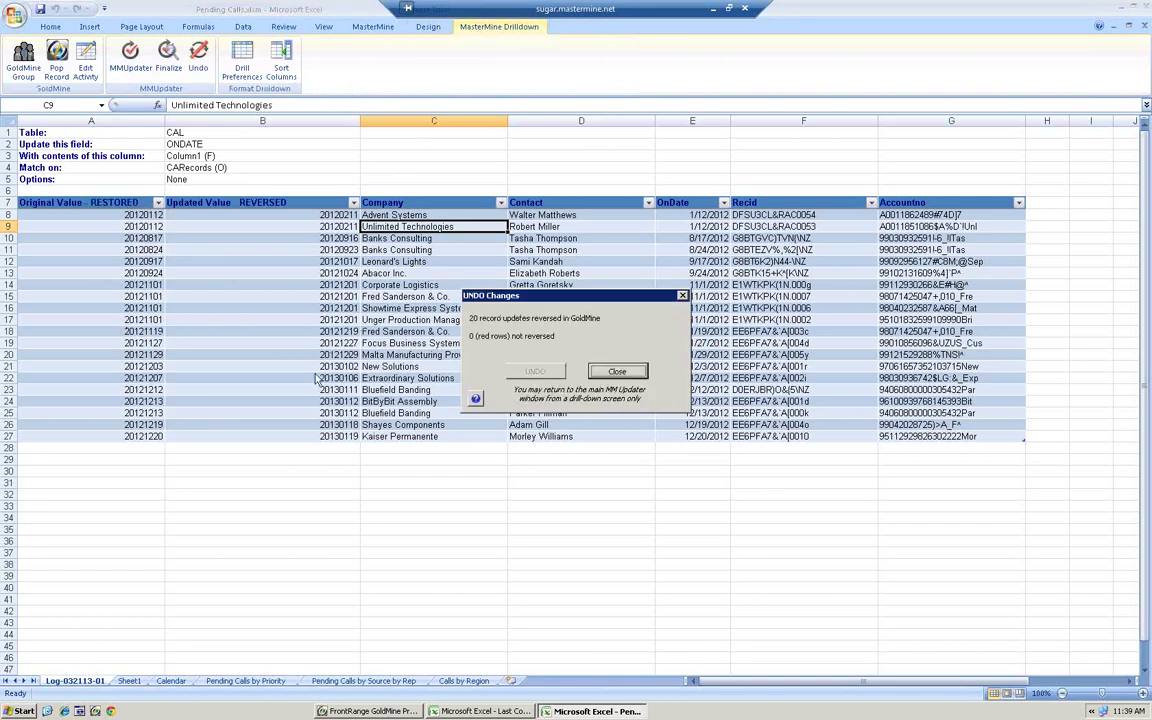
left_click(618, 372)
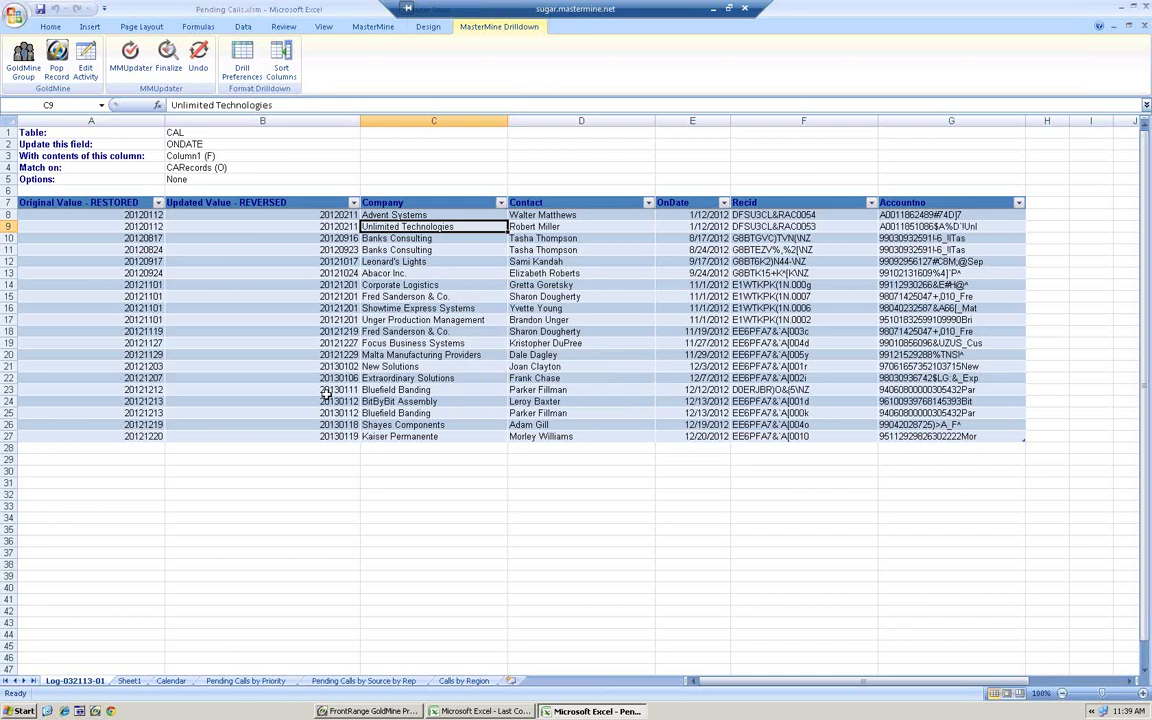
double_click(368, 225)
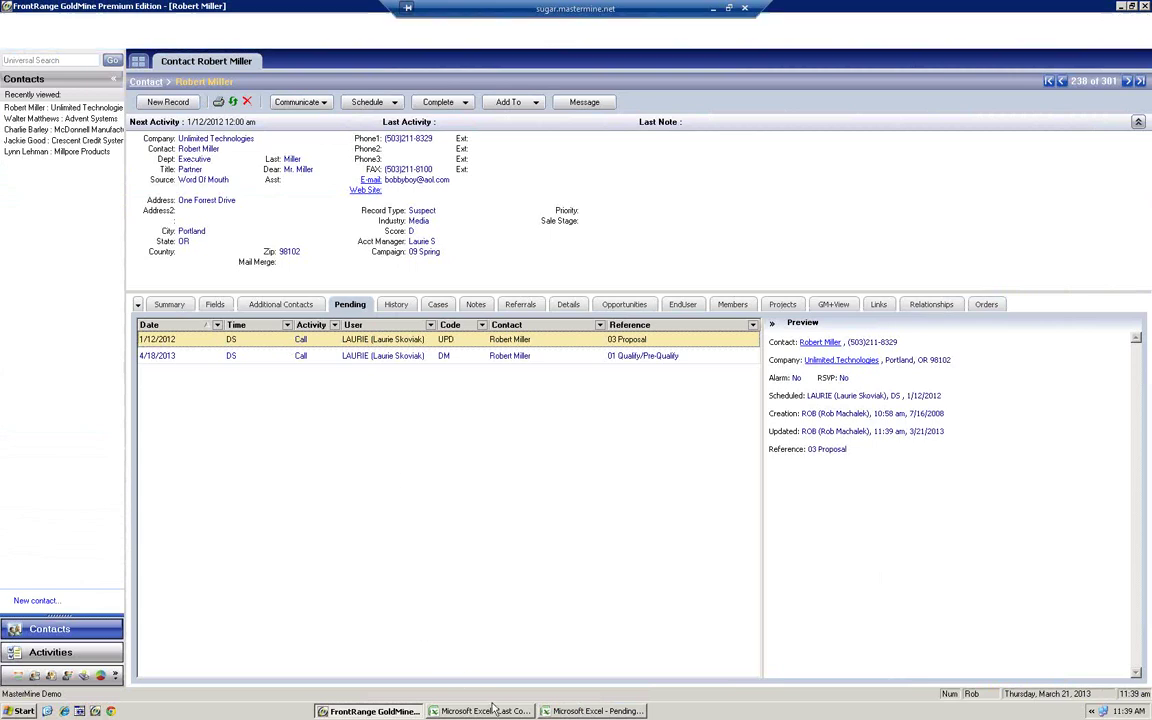
left_click(590, 711)
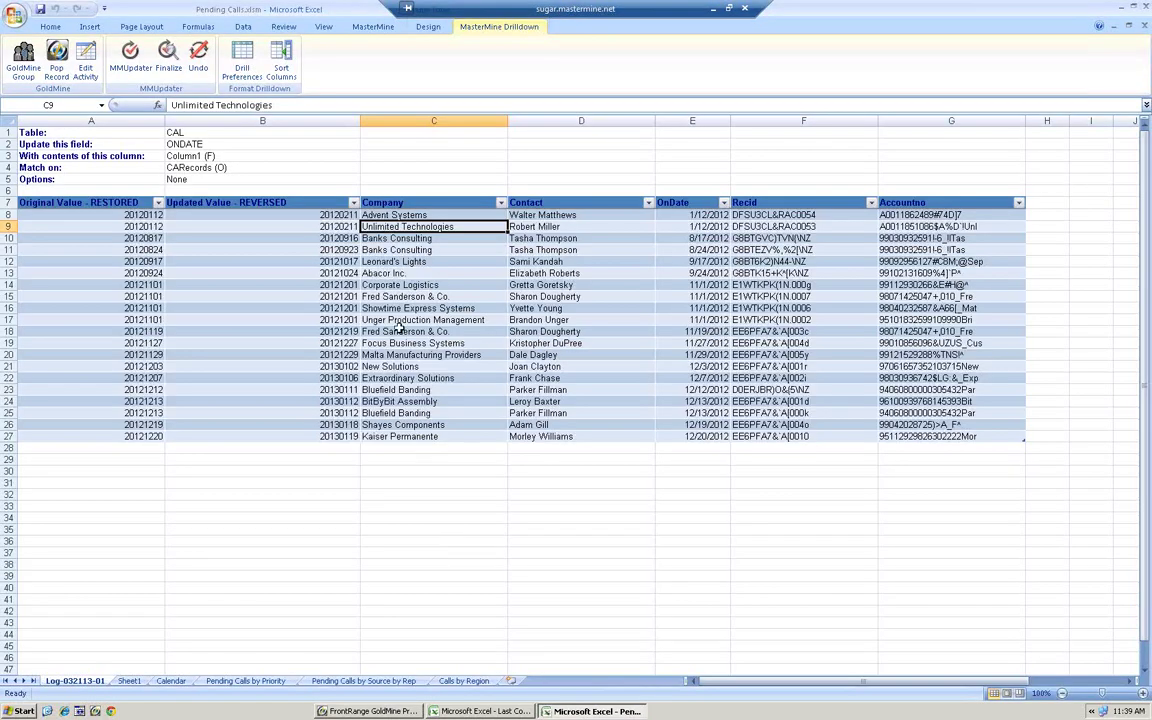